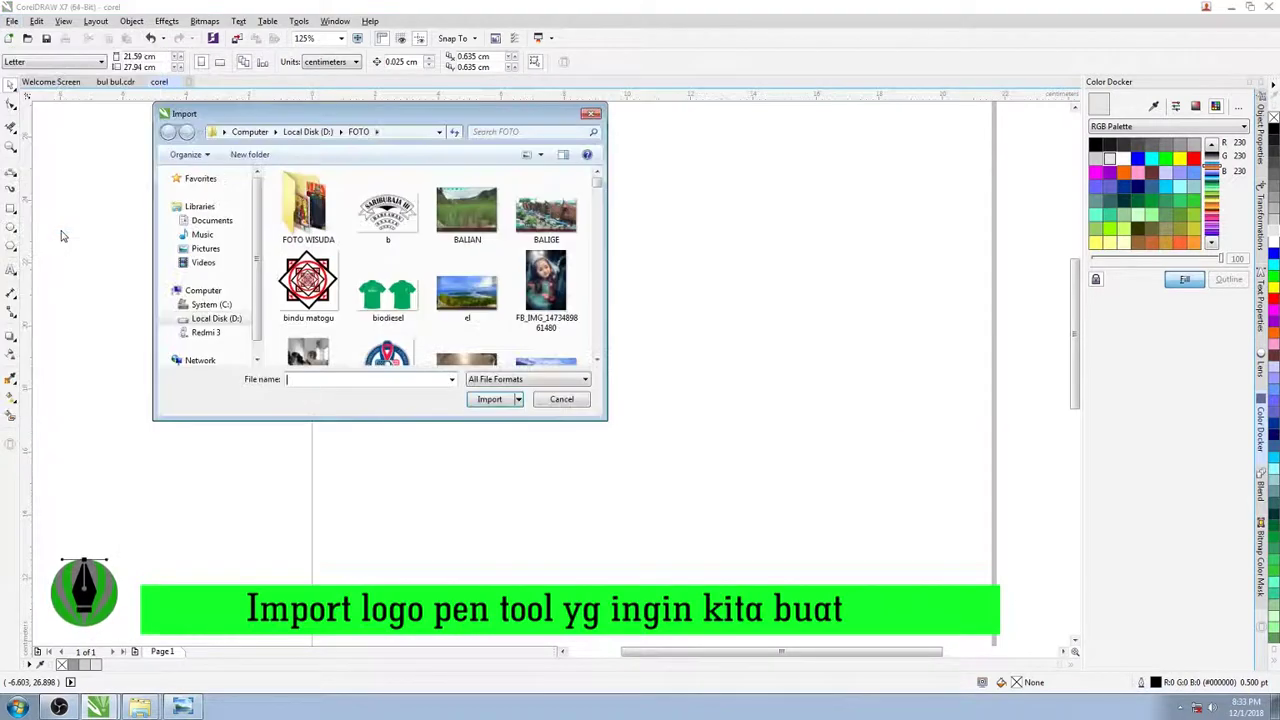
- Import images (2).png from the FOTO PENDUKUNG folder on drive D and place it on the page at about 14.94 by 15.24 cm
left_click(229, 322)
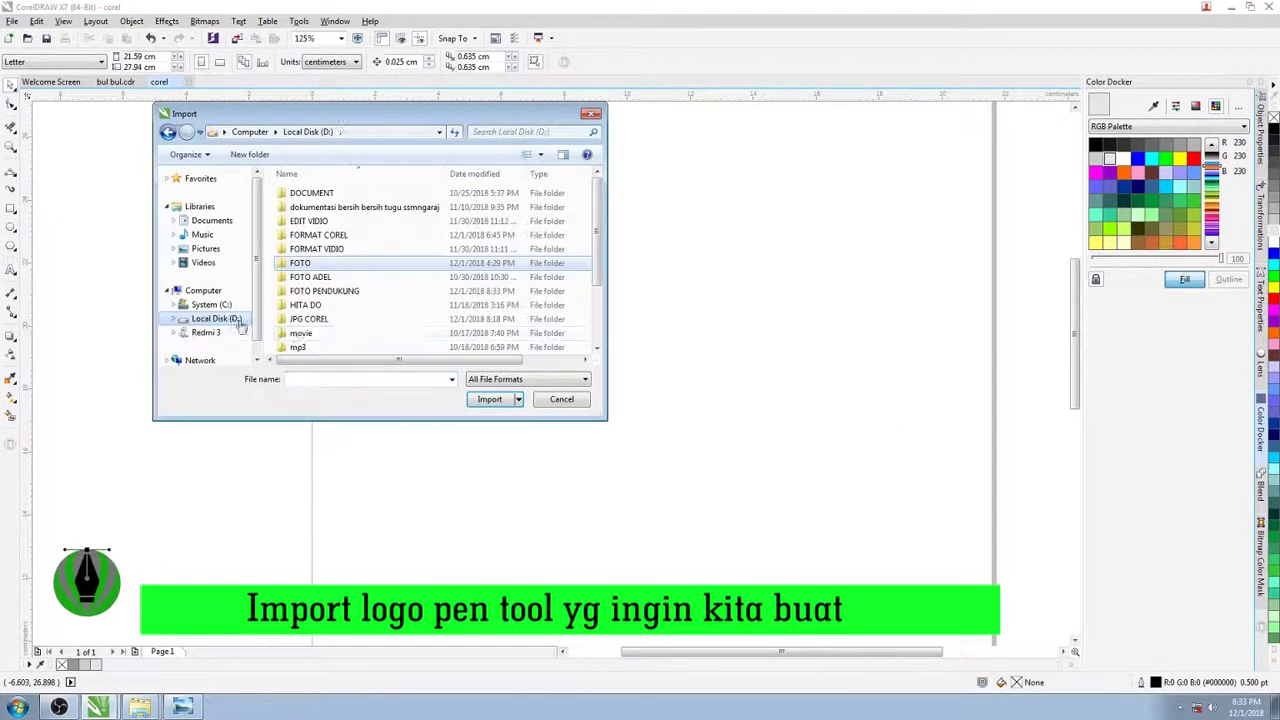
double_click(428, 300)
left_click(460, 262)
scroll(466, 268, "down", 10)
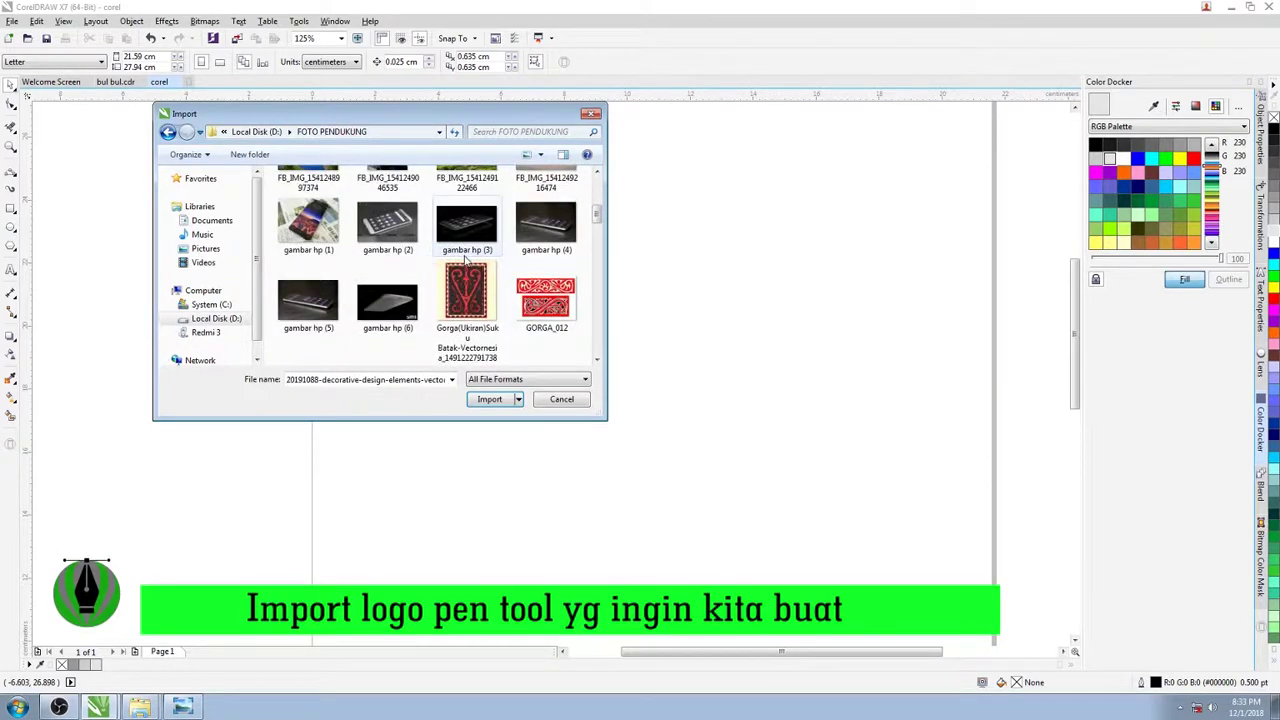
scroll(466, 262, "down", 1)
double_click(467, 249)
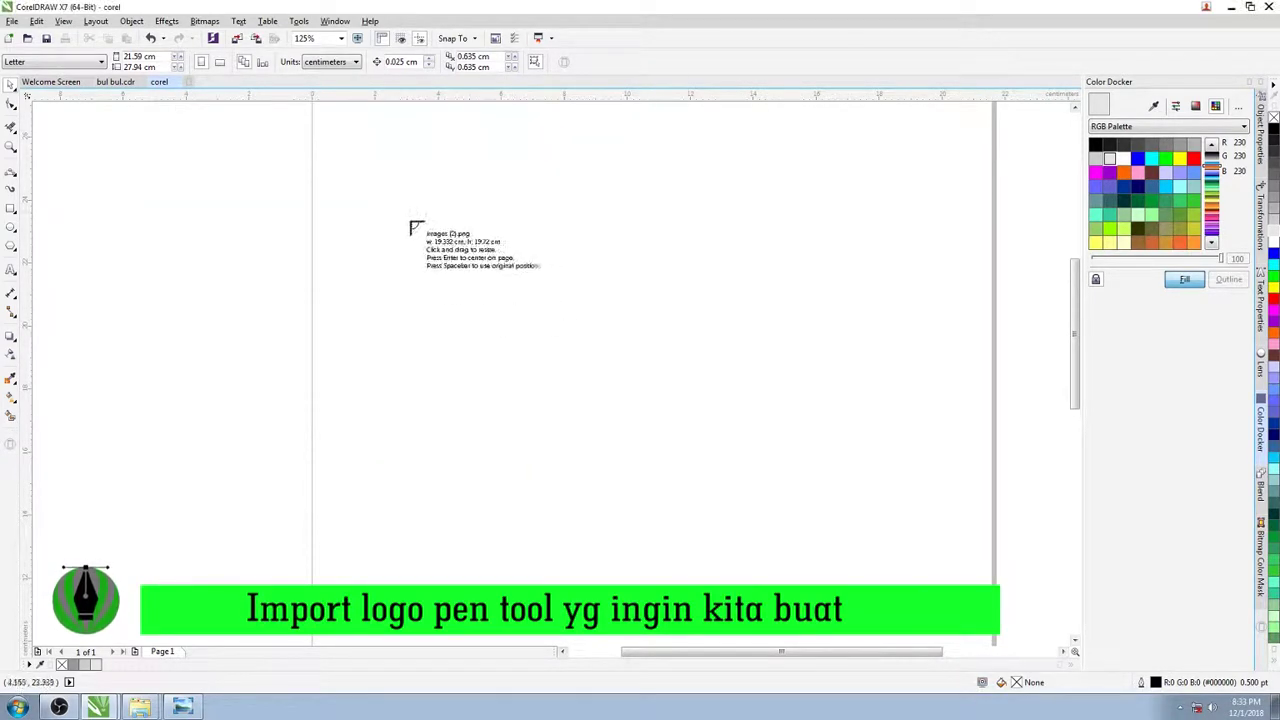
left_click_drag(336, 160, 920, 563)
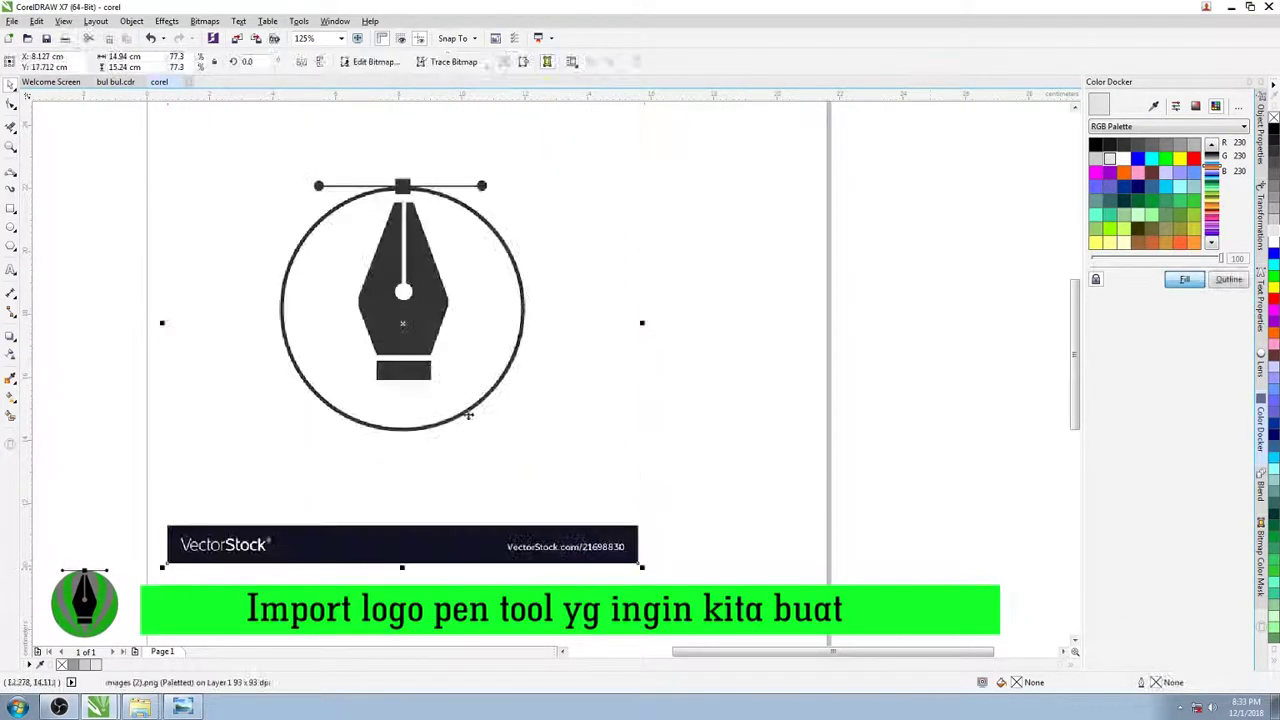
- Draw a circle about 7.75 cm wide over the logo's ring and put a vertical guideline through its centre
left_click(8, 222)
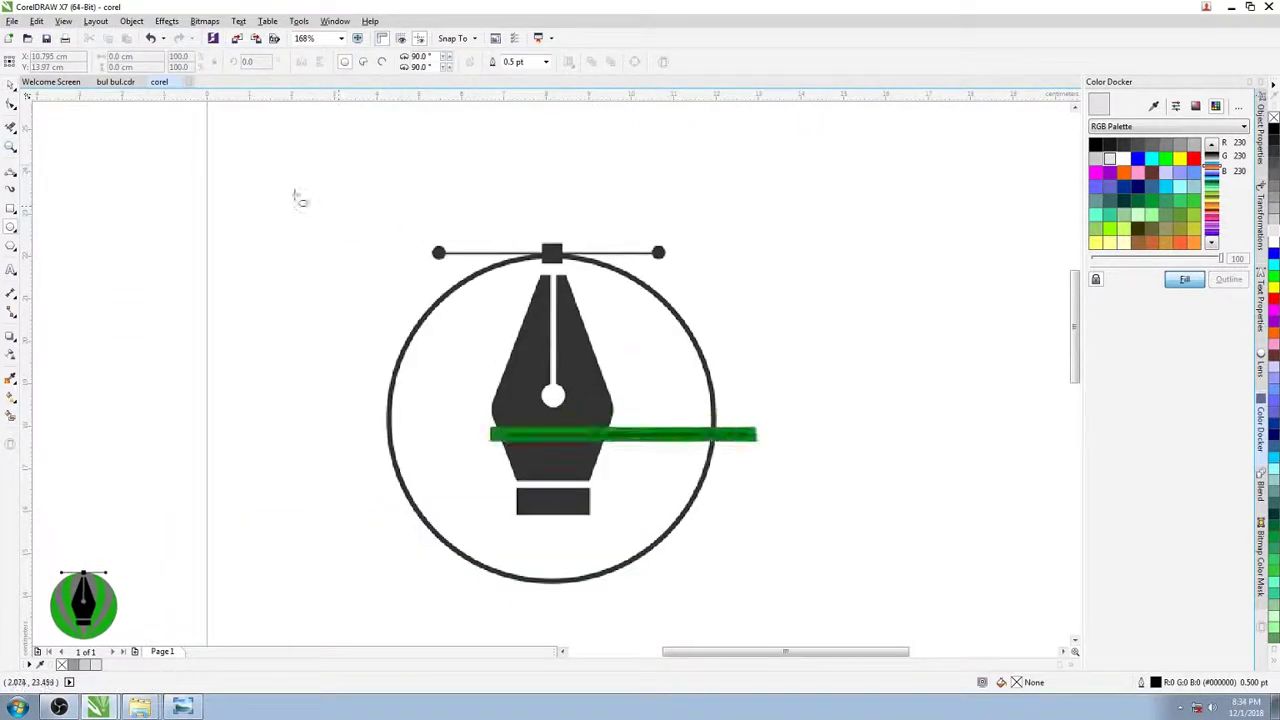
left_click_drag(255, 160, 600, 470)
left_click(8, 84)
left_click_drag(367, 236, 489, 319)
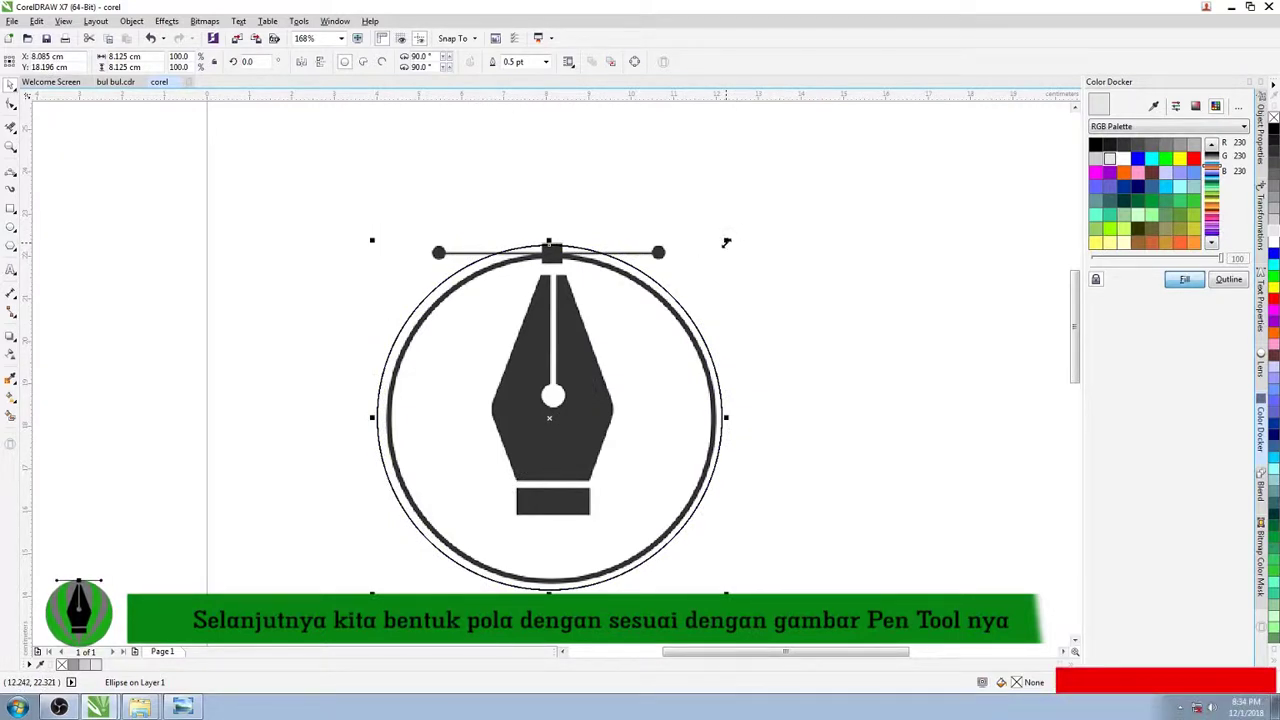
left_click_drag(726, 242, 724, 255)
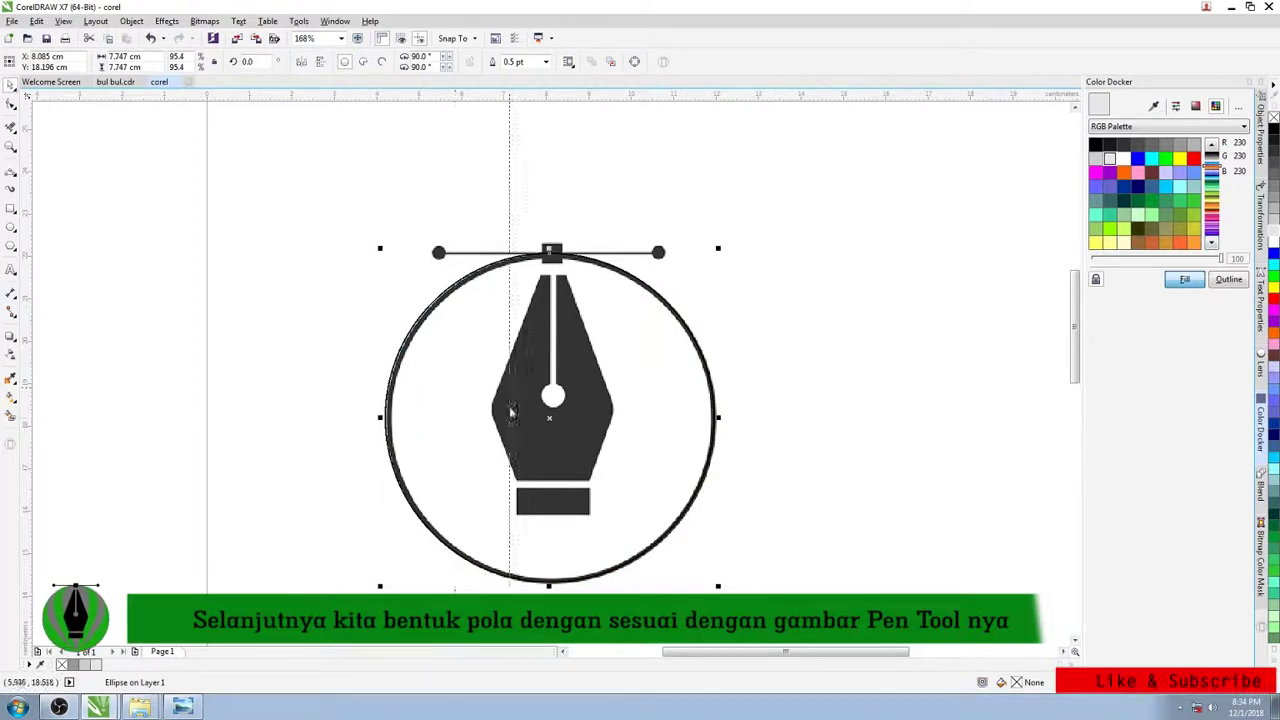
left_click(548, 420)
- Draw a rectangle over the square node at the top of the ring and resize it to about 0.466 by 0.448 cm
left_click(10, 209)
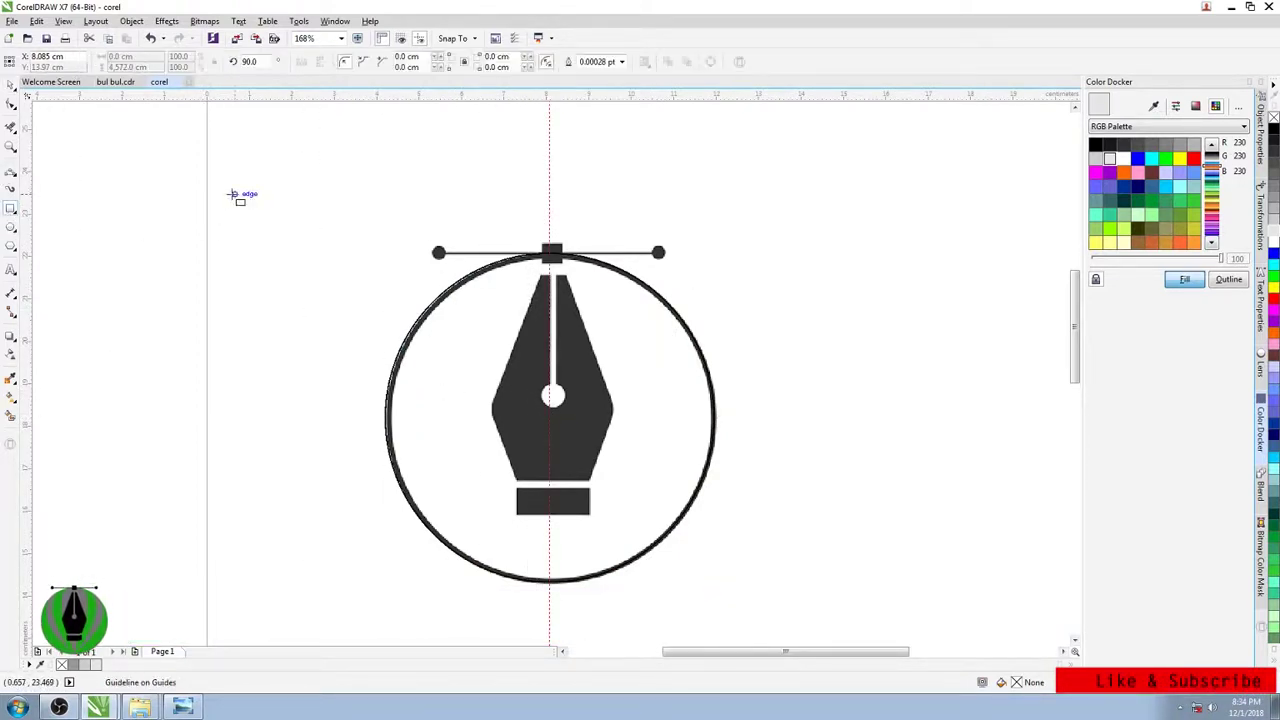
mouse_move(234, 194)
left_mouse_down()
mouse_move(374, 251)
mouse_move(552, 250)
left_mouse_up()
left_click(12, 86)
scroll(552, 250, "up", 2)
scroll(547, 261, "up", 2)
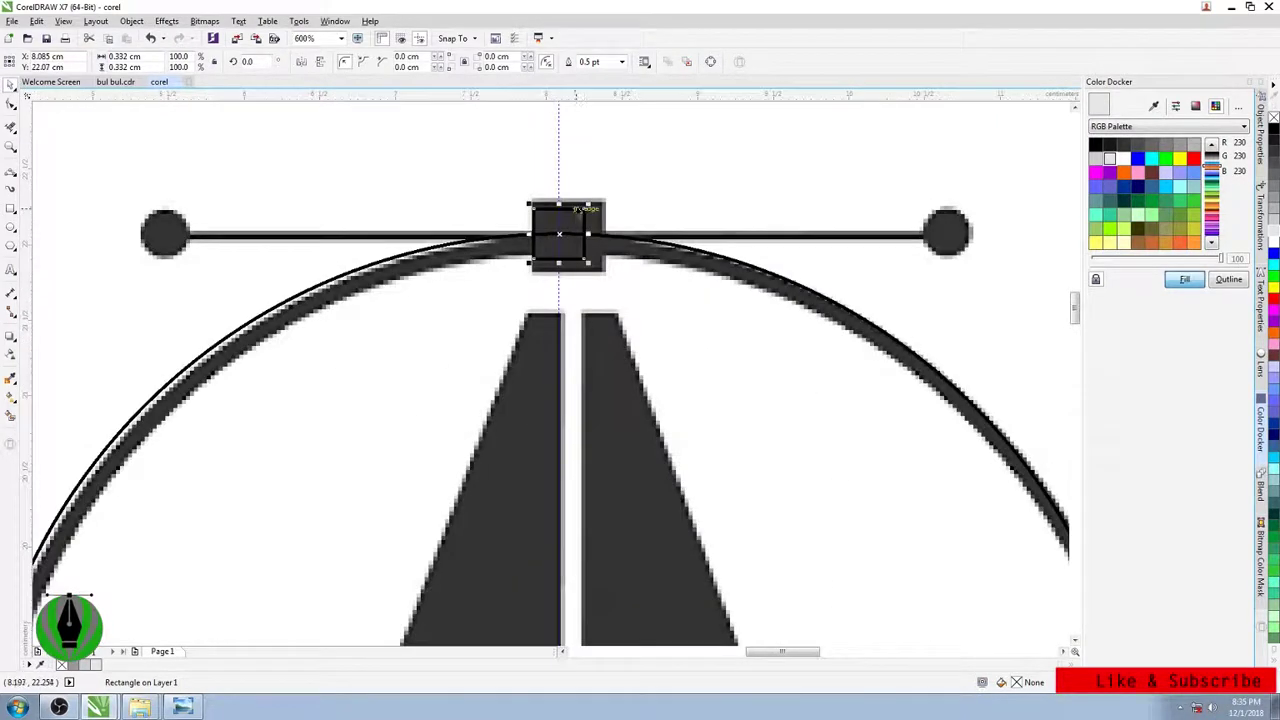
left_click_drag(598, 313, 621, 337)
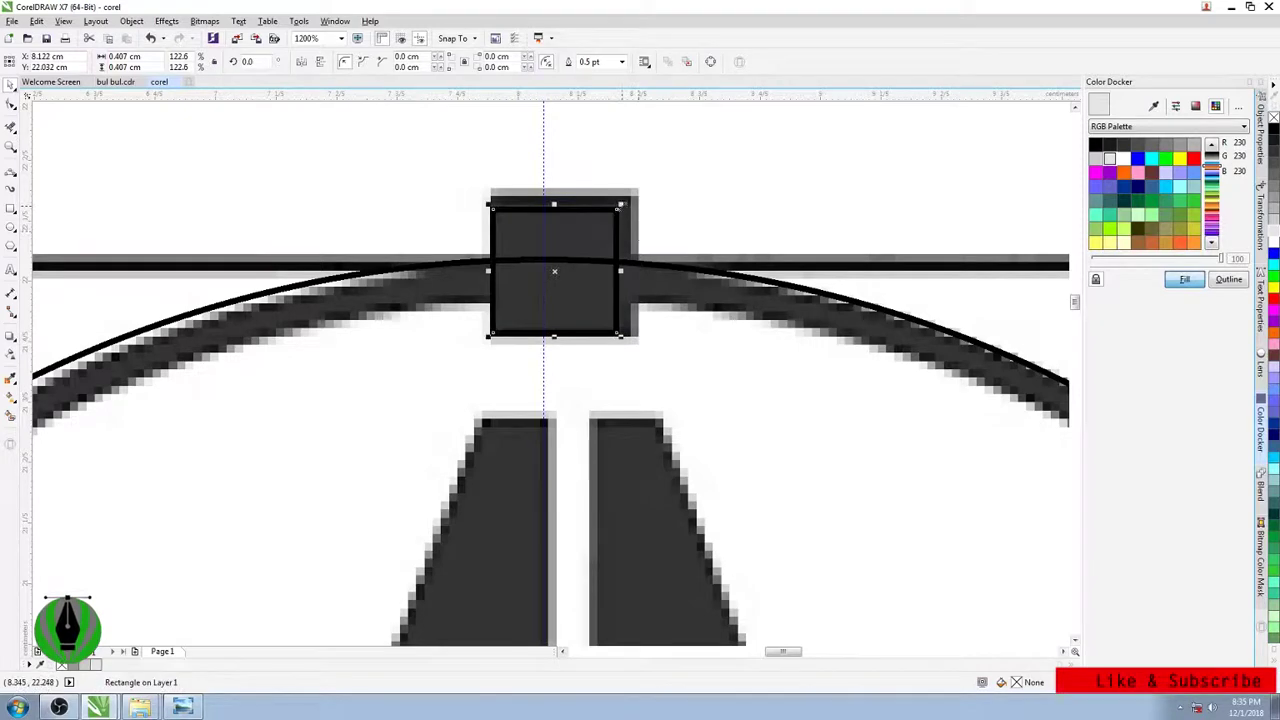
left_click_drag(621, 205, 657, 197)
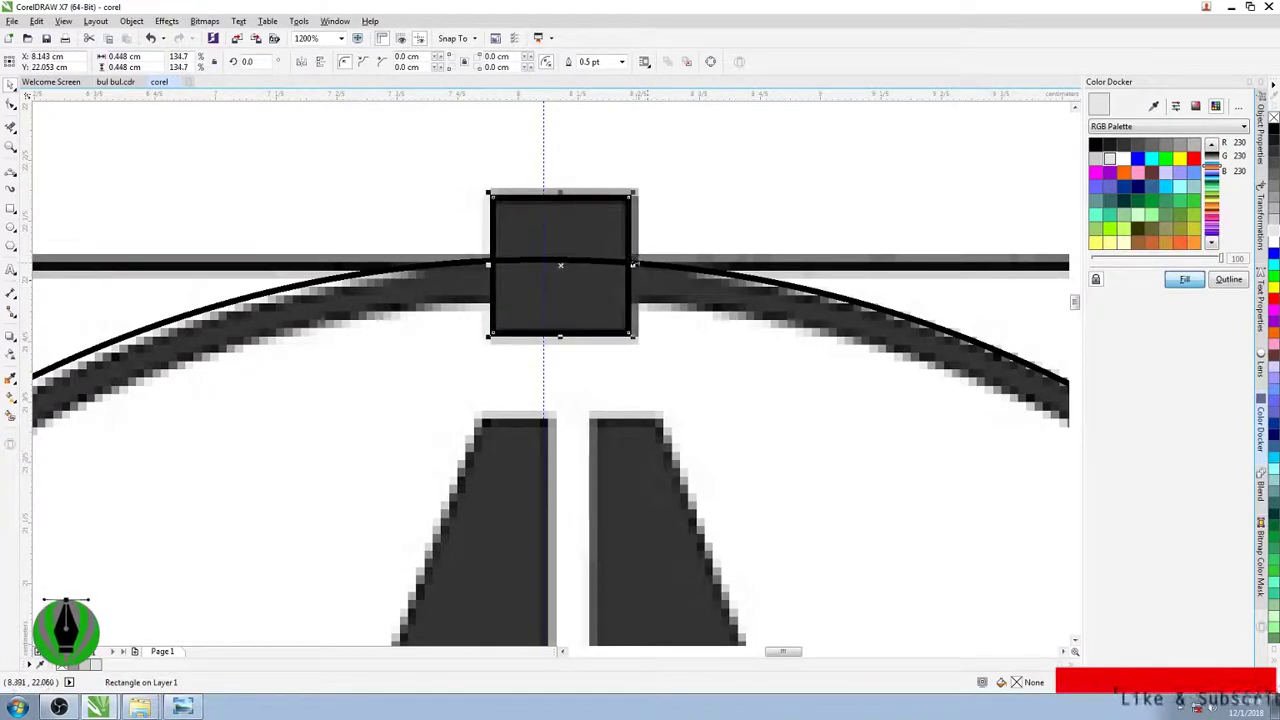
scroll(633, 265, "up", 3)
left_click_drag(633, 265, 634, 268)
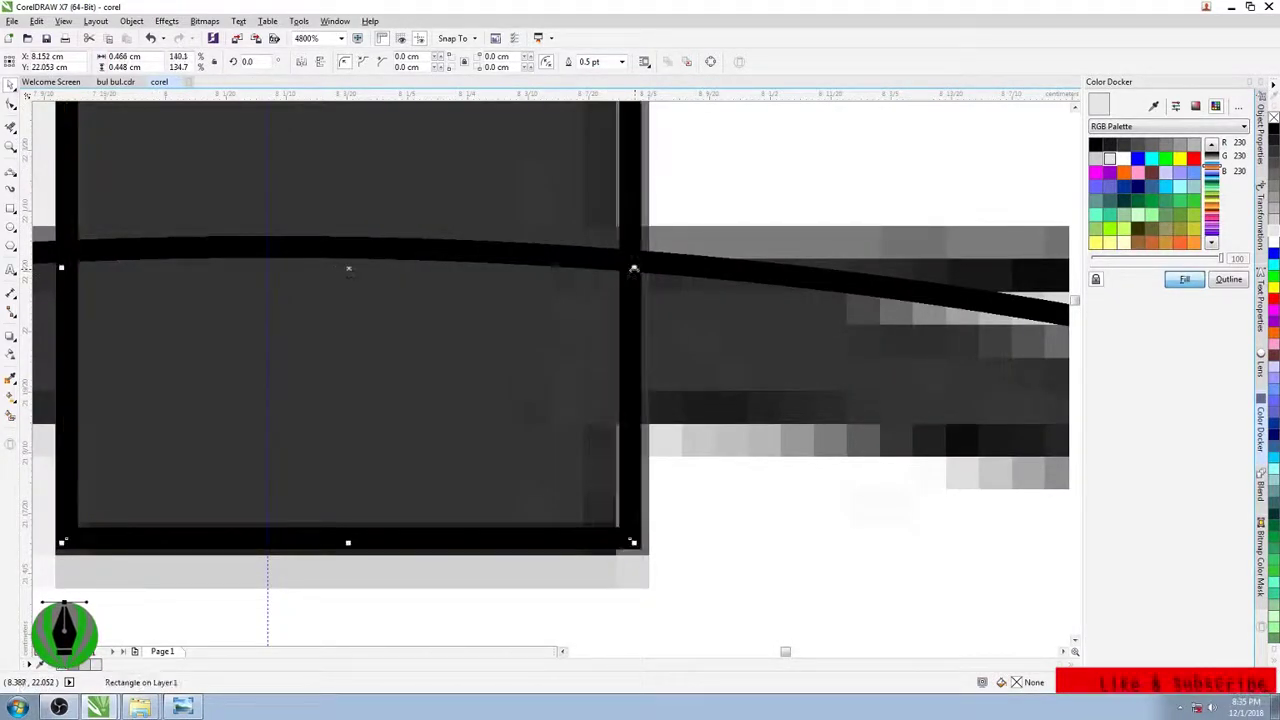
- Trace the horizontal handle line between the two end dots with the Pen tool, about 4.88 cm long
scroll(634, 268, "down", 4)
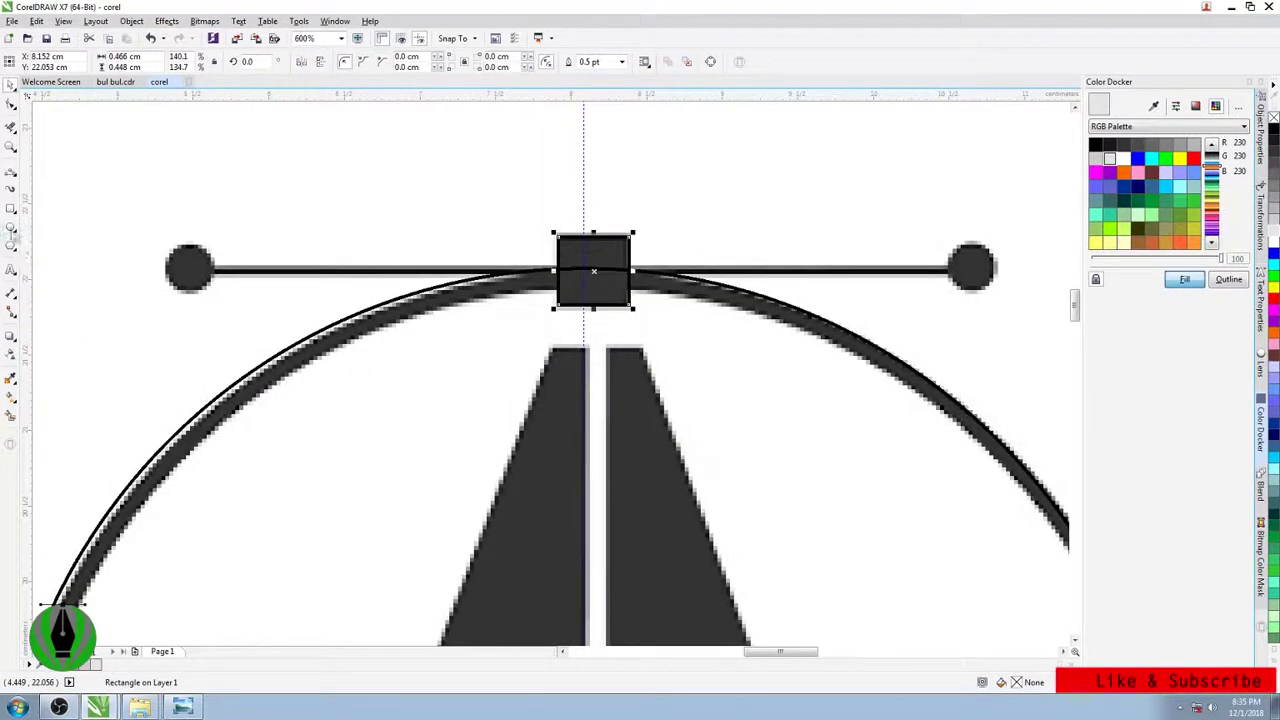
left_click(11, 174)
left_click(13, 178)
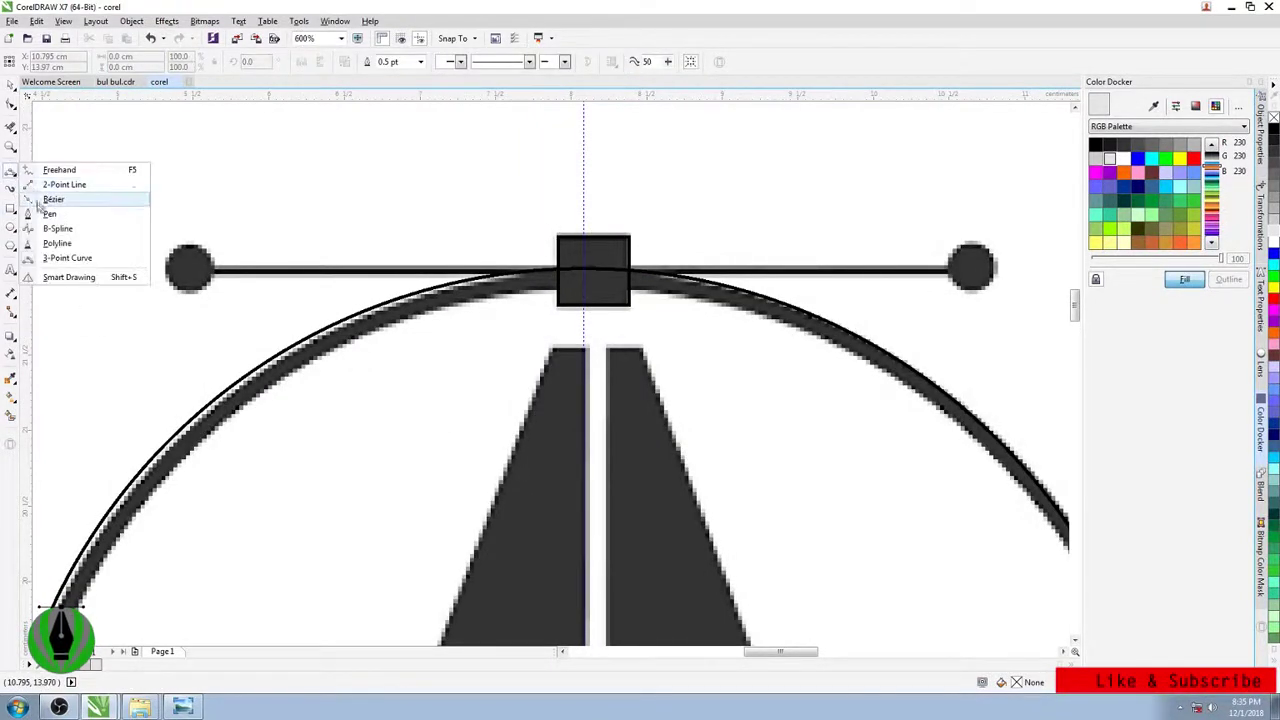
left_click(45, 213)
left_click(210, 279)
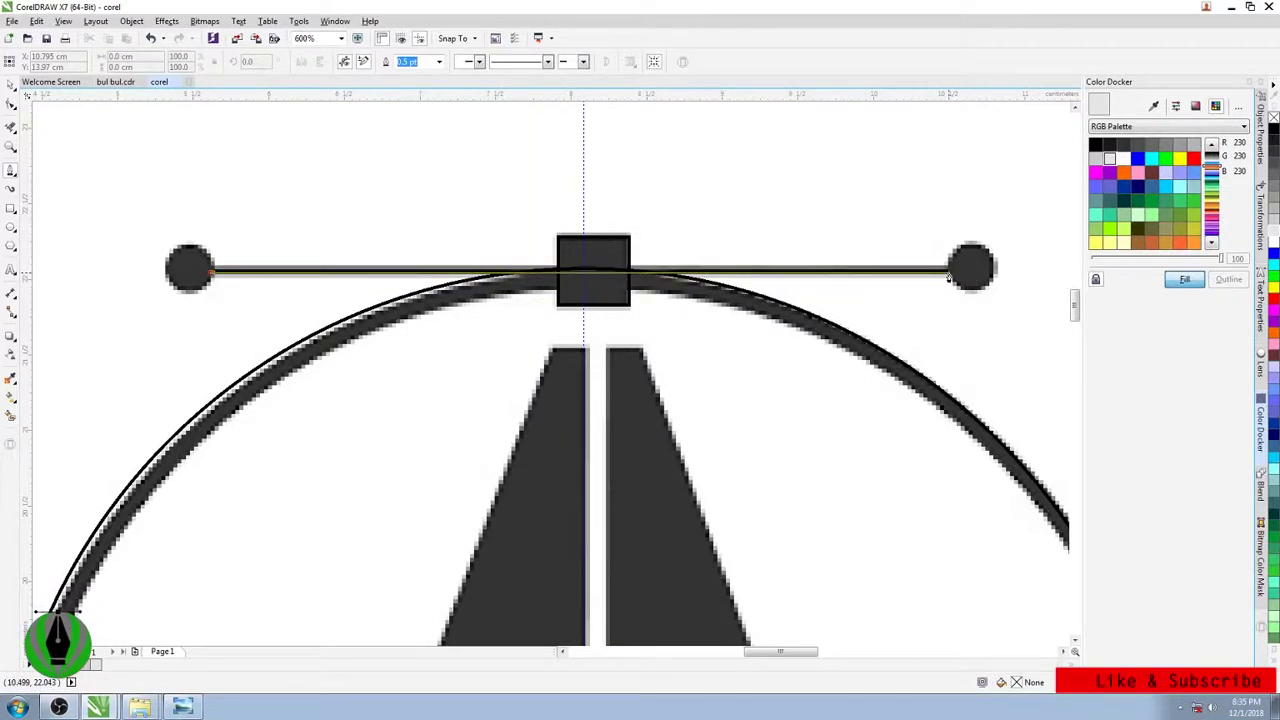
double_click(952, 274)
- Draw a circle about 0.287 cm wide over the handle's left end dot and place a duplicate on the right end dot
left_click(11, 228)
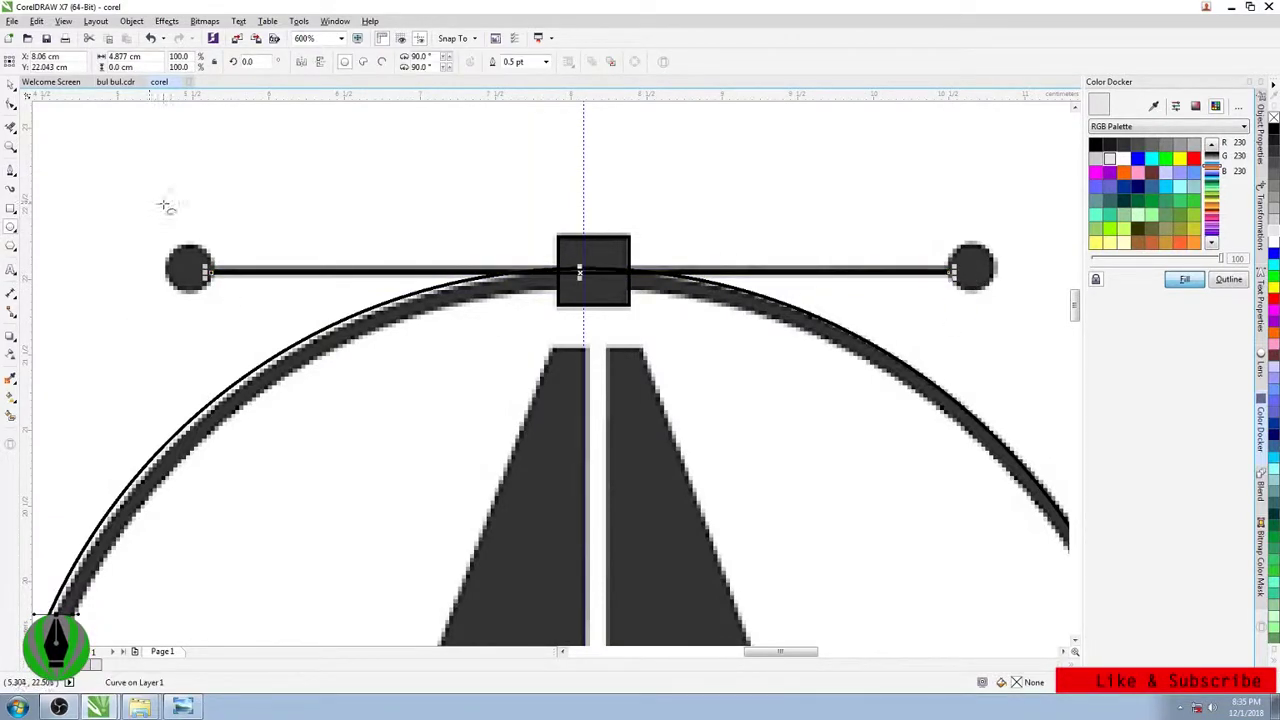
left_click_drag(163, 203, 190, 270)
scroll(203, 253, "up", 2)
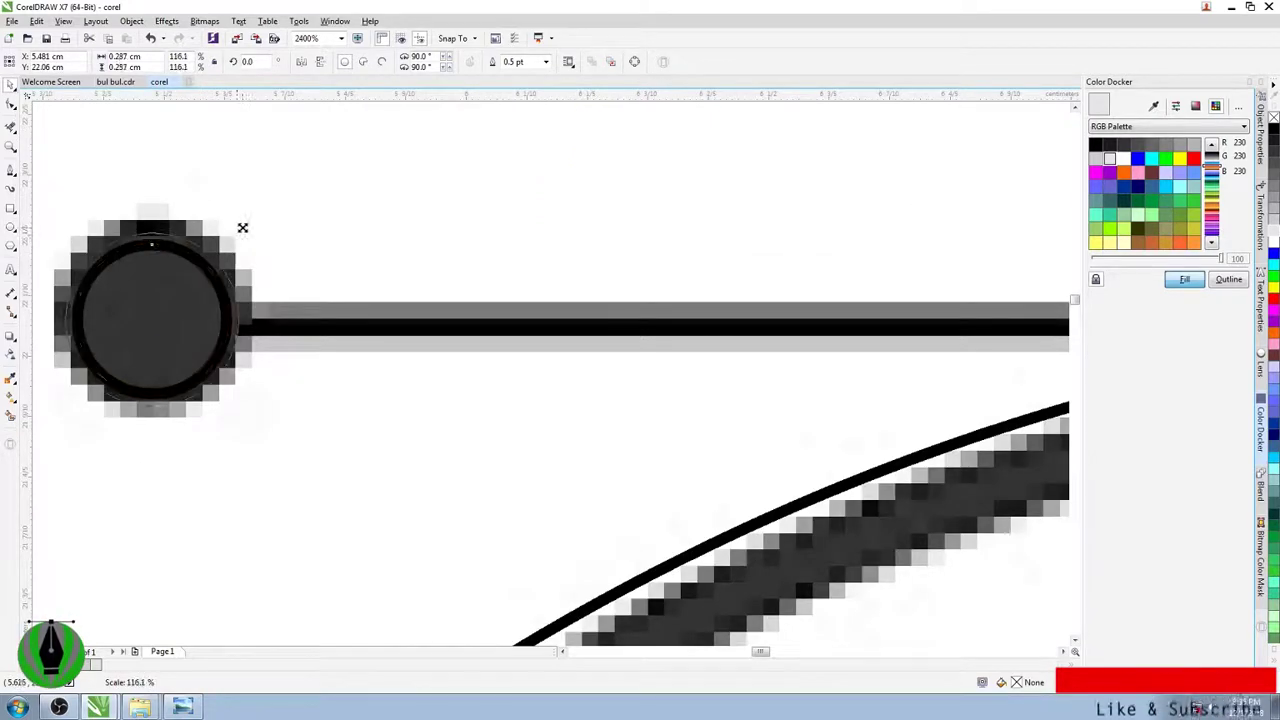
scroll(257, 243, "down", 2)
key("ctrl+d")
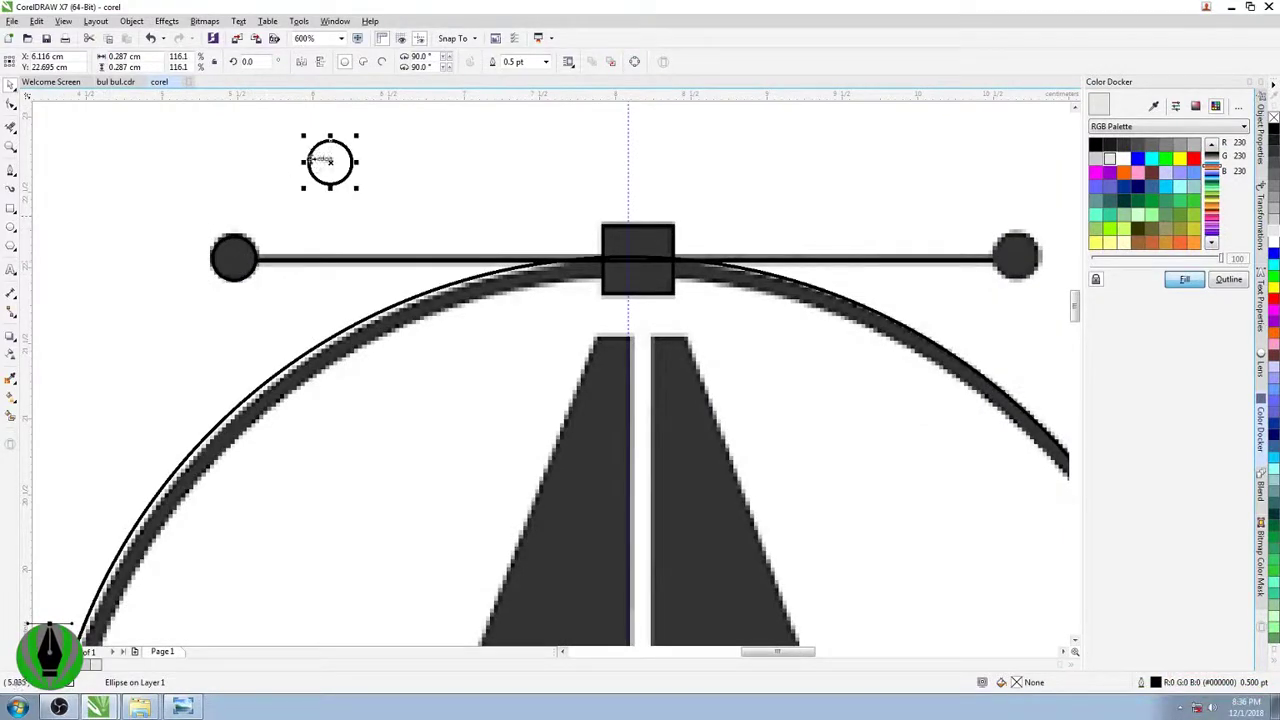
left_click_drag(316, 160, 1003, 254)
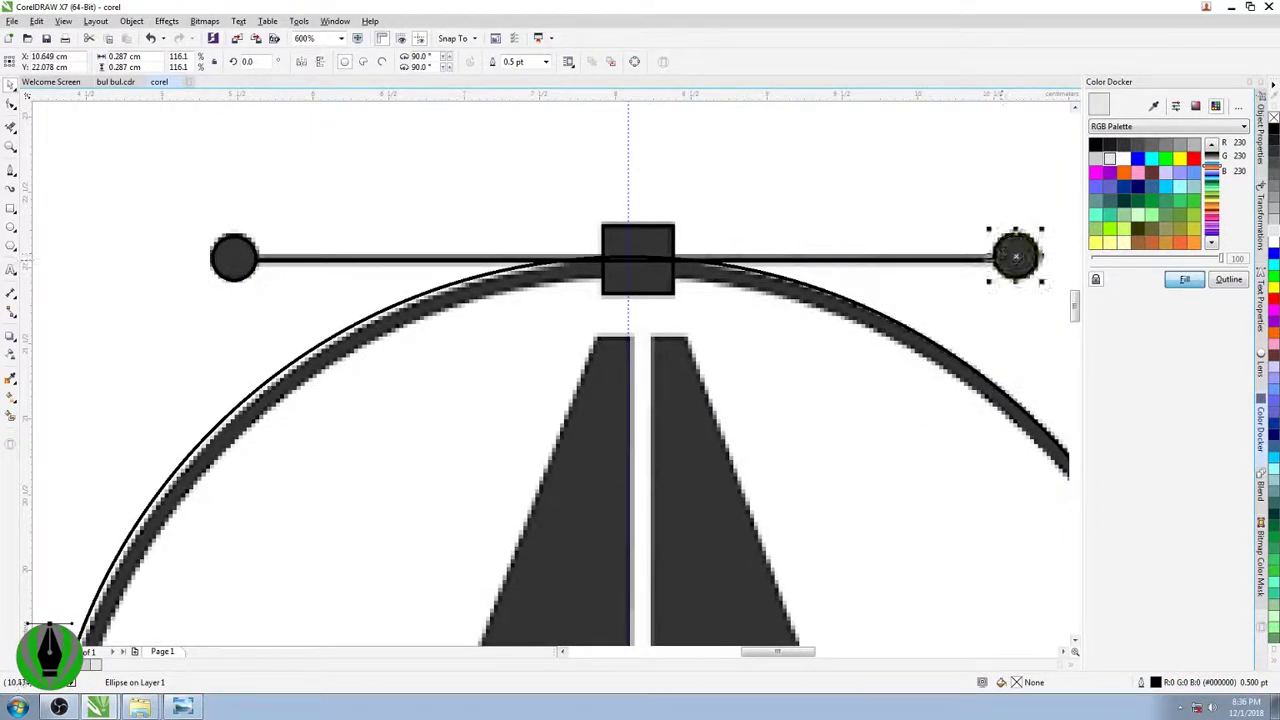
- Draw a rectangle about 1.69 by 0.59 cm over the block below the nib and shift it to centre on the vertical guideline
scroll(798, 260, "down", 1)
left_click_drag(1075, 312, 1075, 320)
scroll(1075, 322, "down", 1)
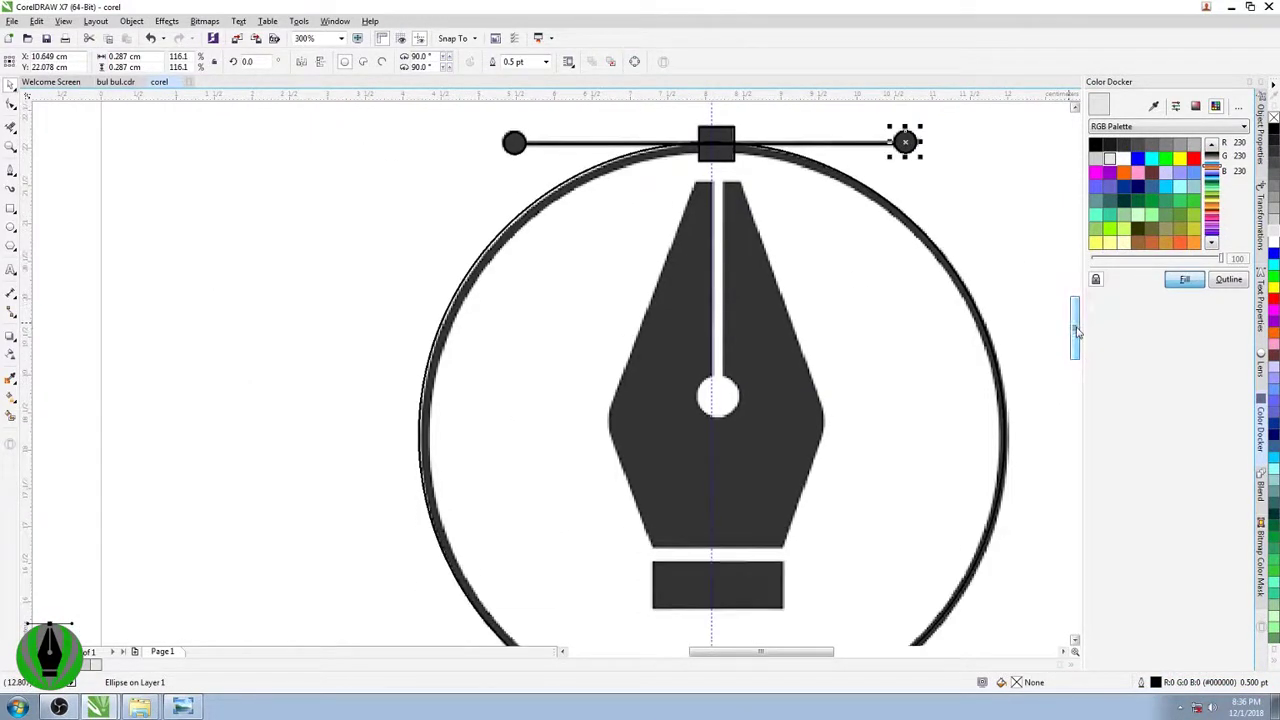
left_click(10, 210)
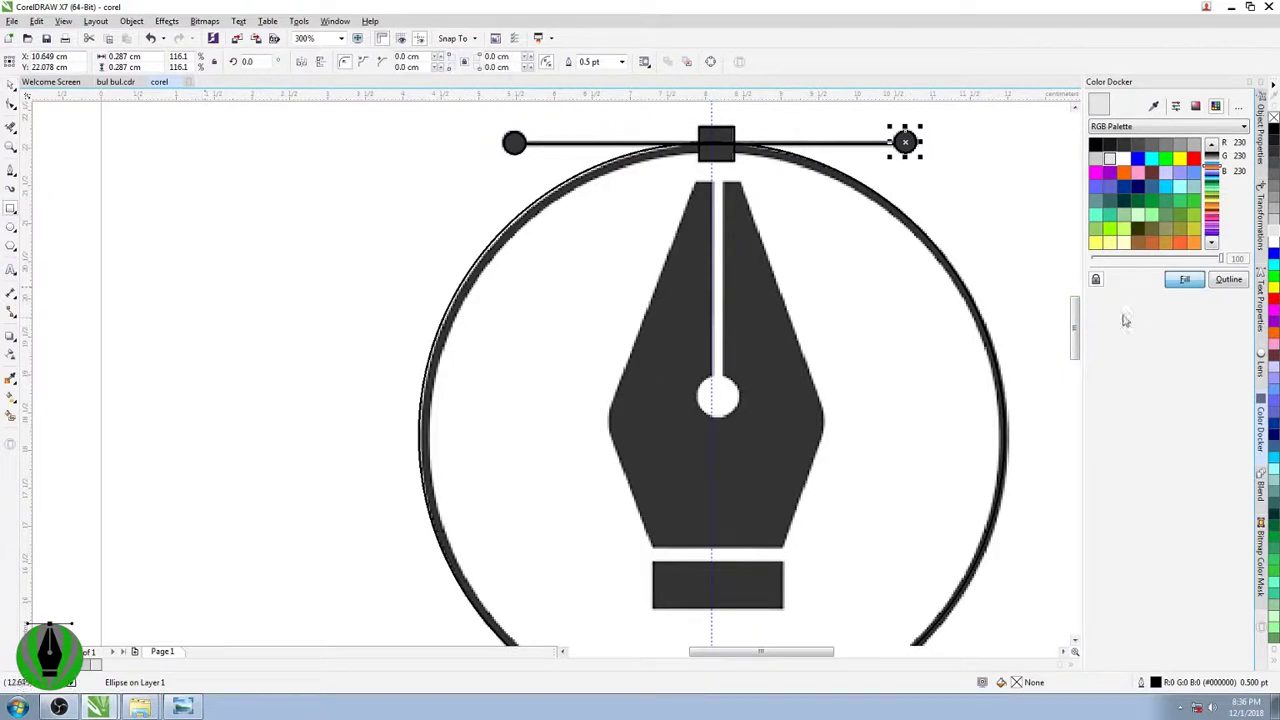
scroll(1075, 330, "down", 3)
left_click_drag(652, 395, 785, 442)
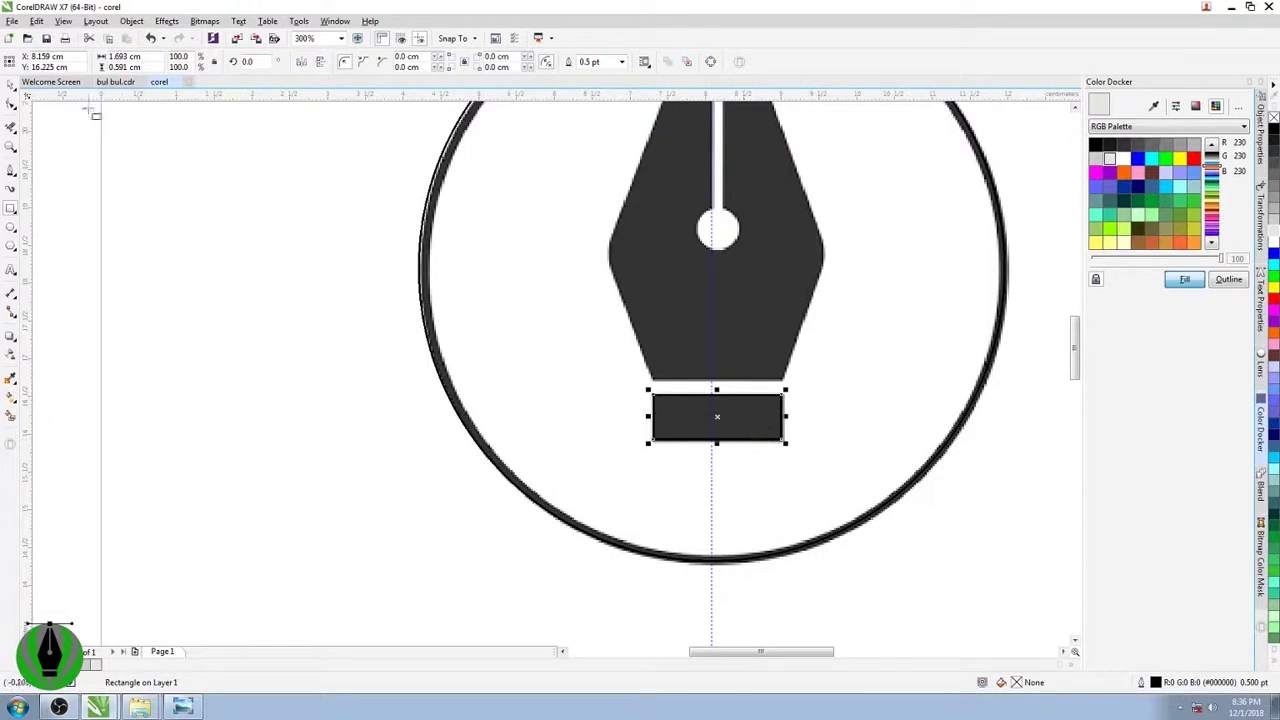
left_click(11, 101)
left_click_drag(742, 419, 736, 418)
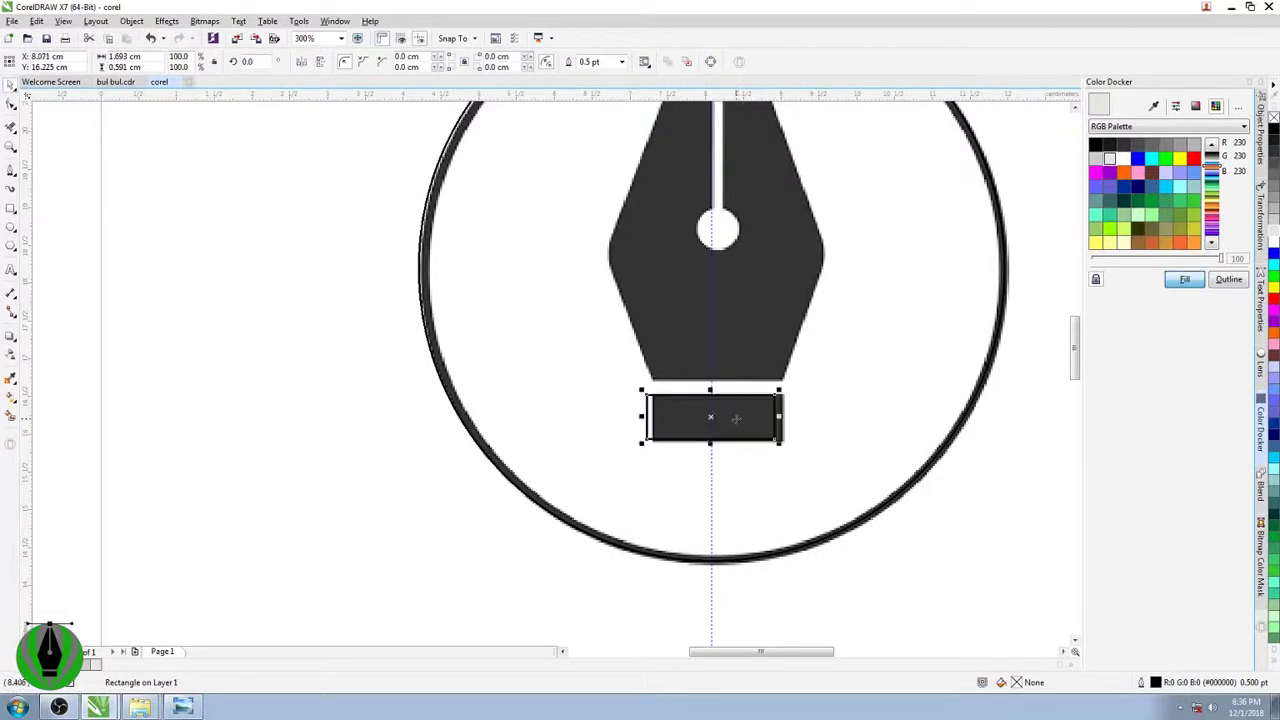
scroll(726, 421, "up", 5)
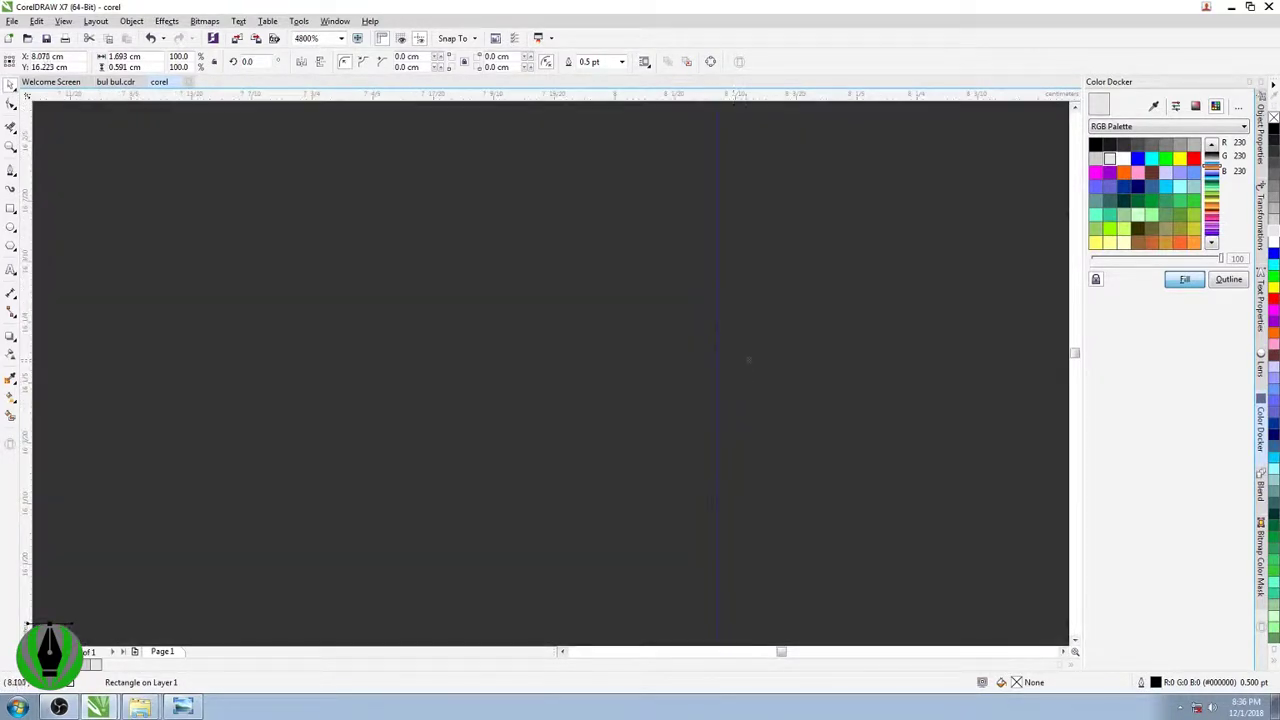
scroll(755, 358, "down", 6)
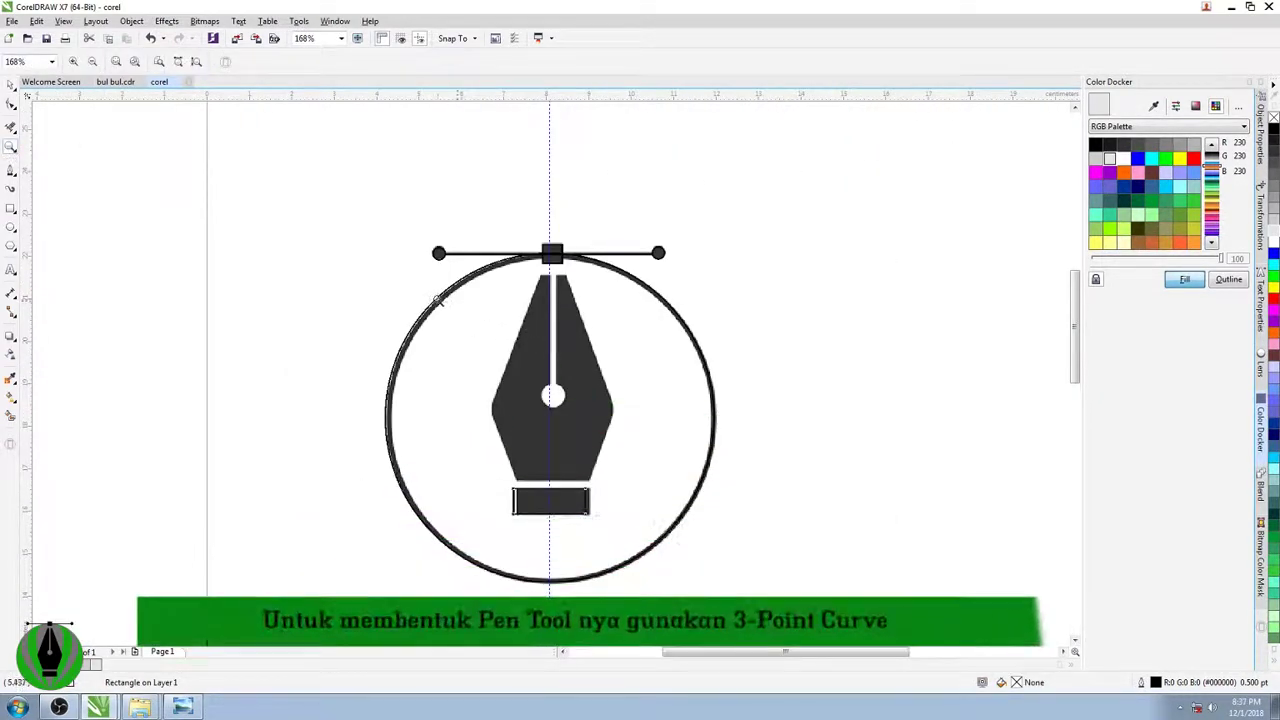
- Trace the nib's lower left edge and rounded left corner with the 3-Point Curve tool
left_click_drag(441, 265, 662, 514)
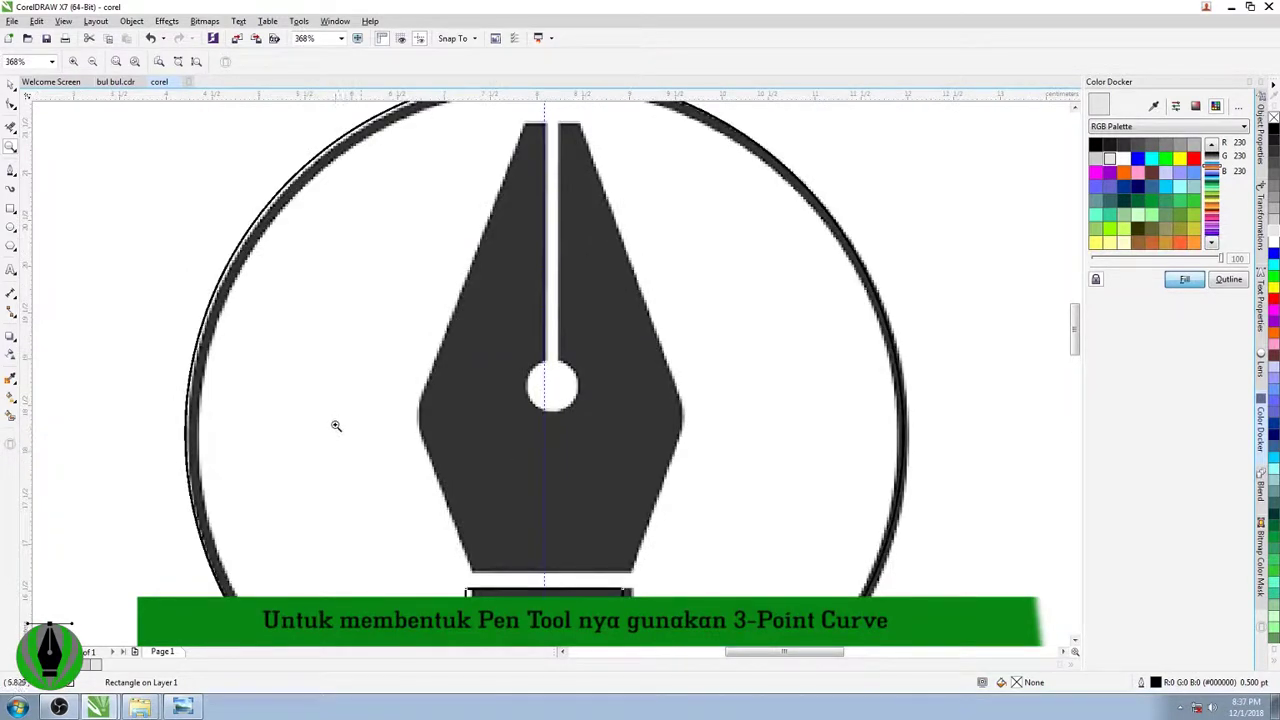
left_click(11, 172)
left_click(62, 256)
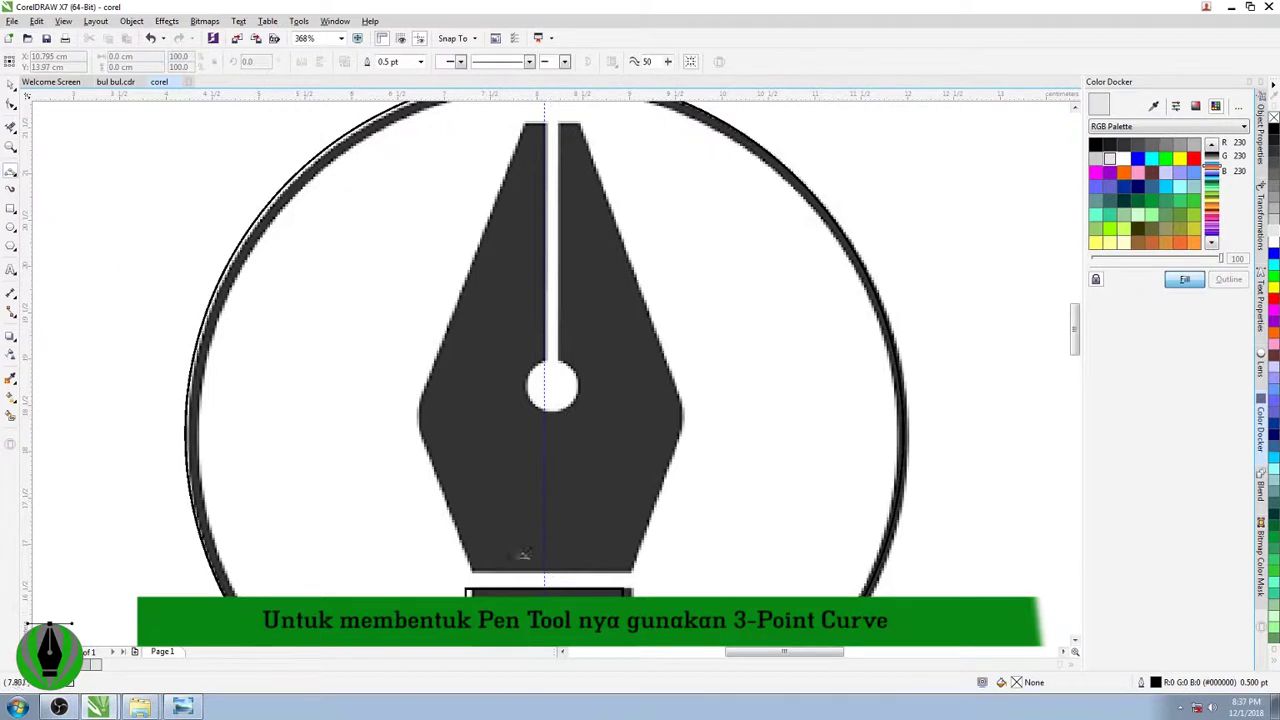
left_click_drag(481, 579, 424, 393)
left_click(424, 439)
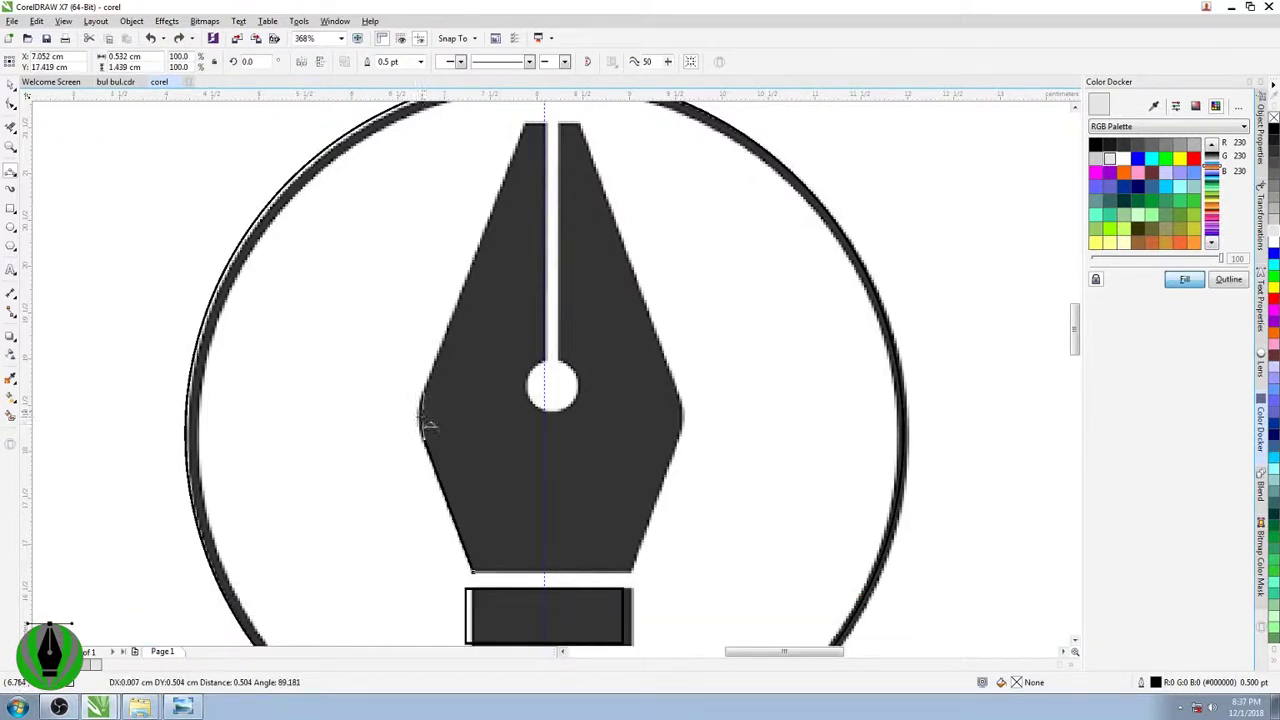
left_click(420, 418)
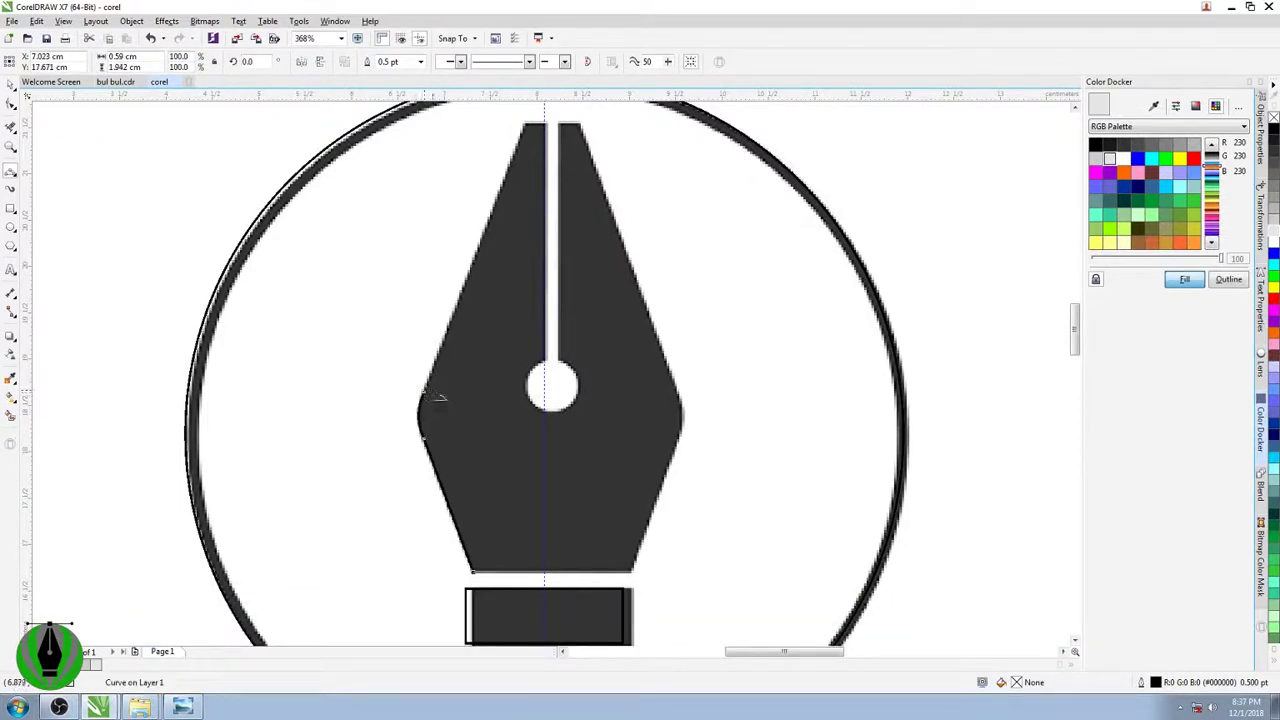
- Continue the 3-point curve outline along the nib's upper left, top and upper right edges and around its rounded right corner
left_click_drag(424, 392, 684, 398)
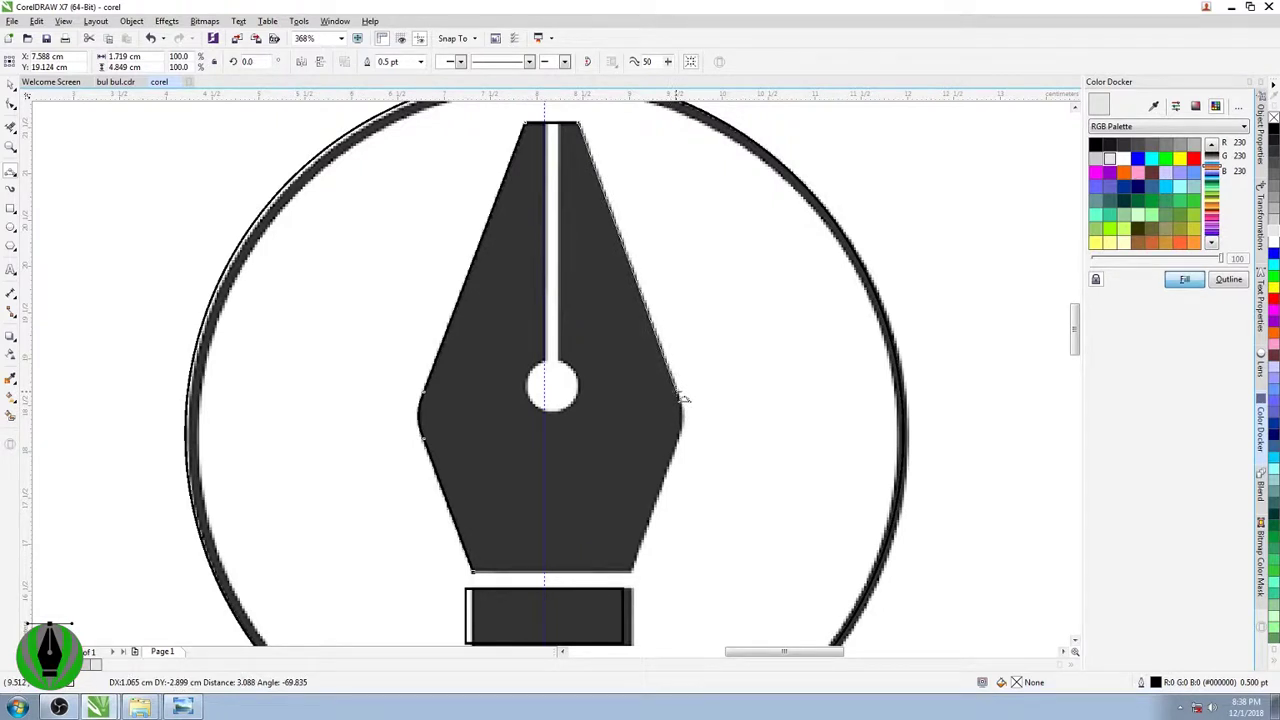
left_click(680, 397)
left_click(11, 104)
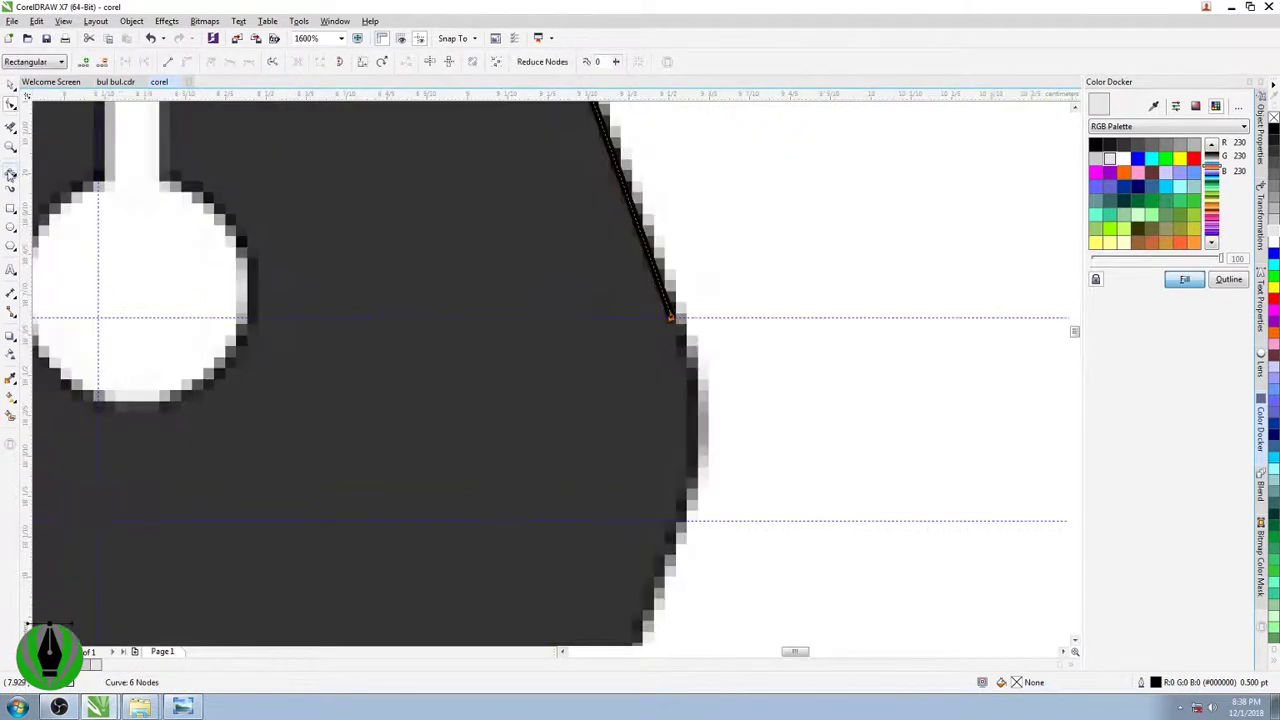
left_click(11, 172)
left_click_drag(672, 318, 672, 521)
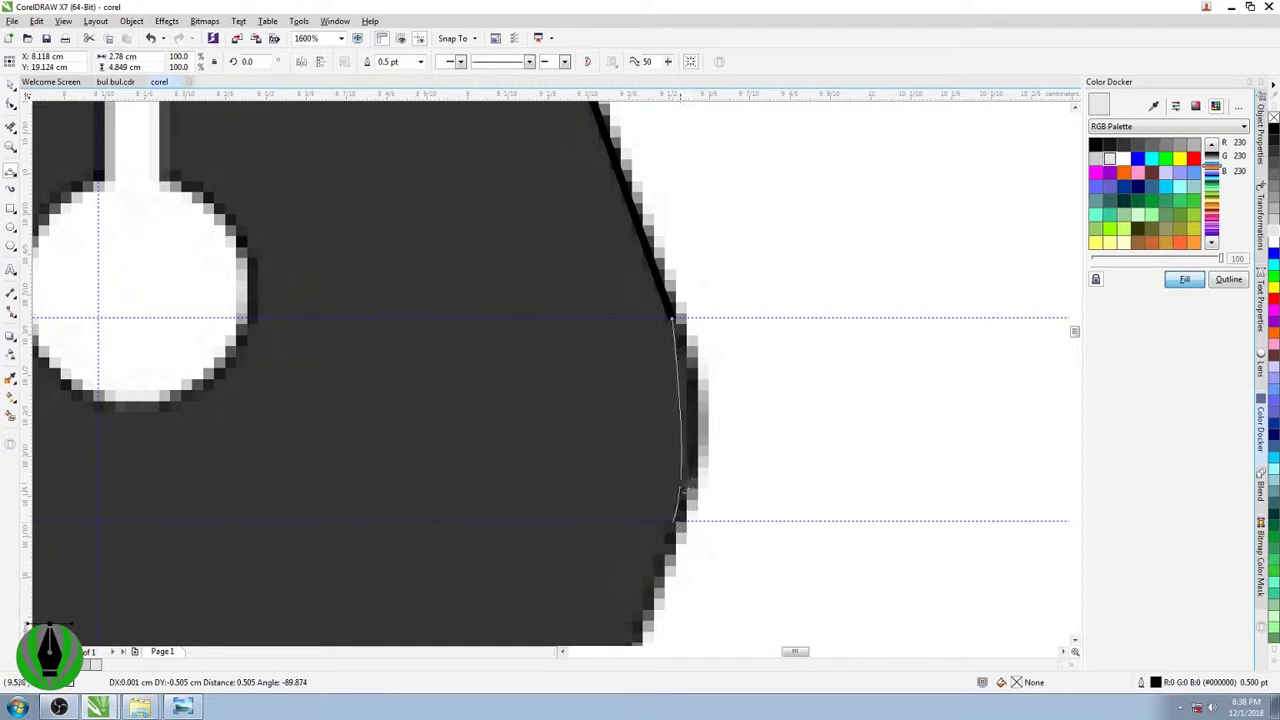
left_click(699, 427)
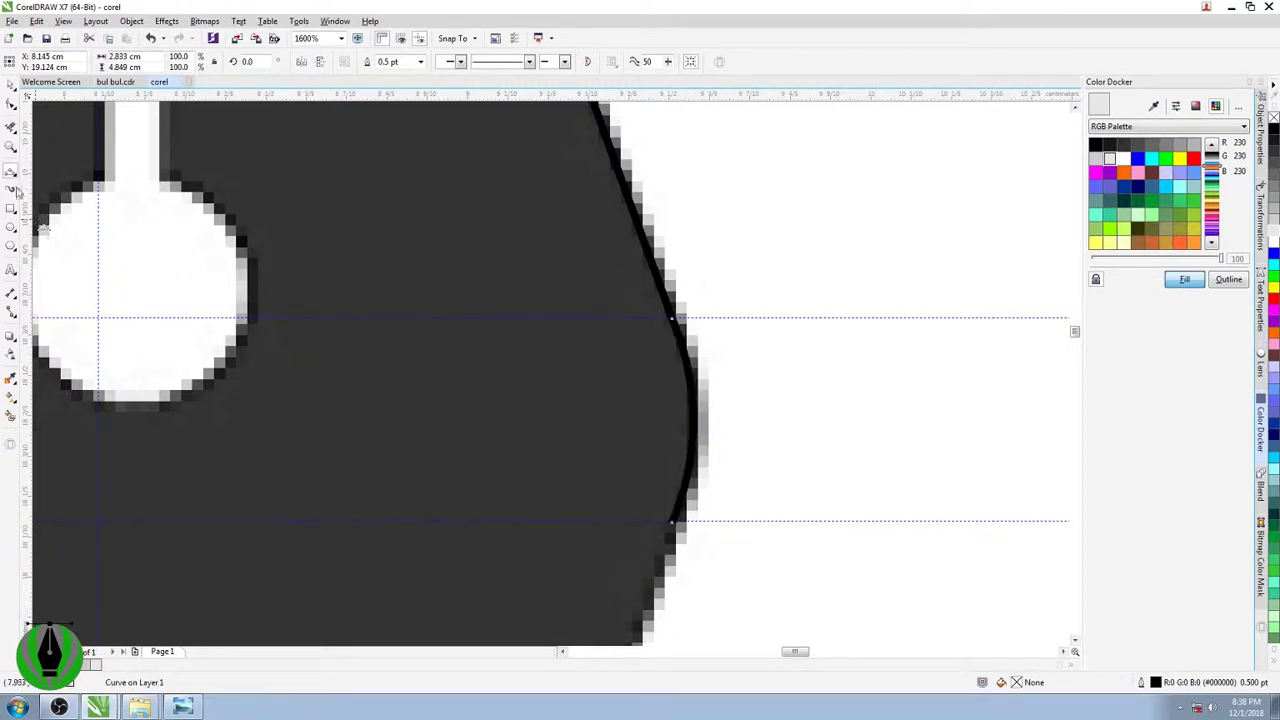
- Close the nib outline with straight segments along its lower right edge and bottom edge back to the starting point
left_click(11, 148)
left_click(93, 62)
left_click(93, 62)
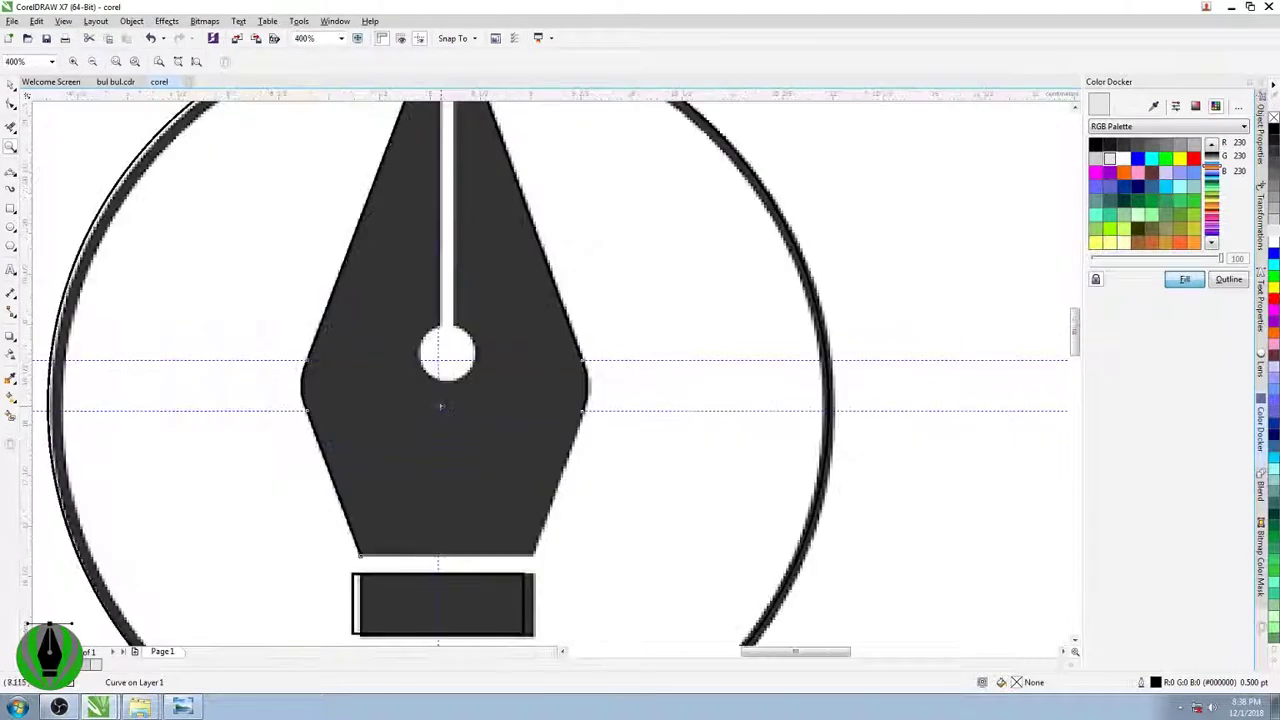
left_click_drag(424, 373, 674, 581)
left_click(10, 178)
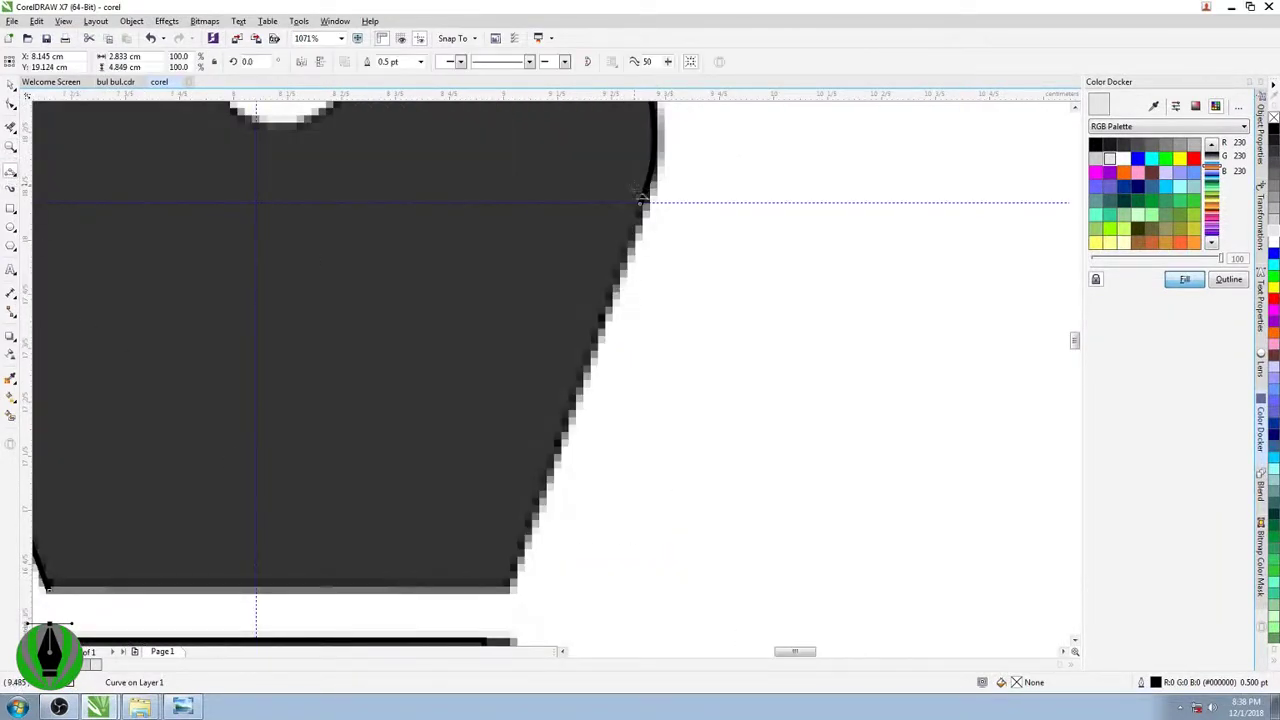
mouse_move(641, 203)
left_mouse_down()
mouse_move(591, 429)
mouse_move(520, 589)
mouse_move(258, 613)
mouse_move(49, 588)
left_mouse_up()
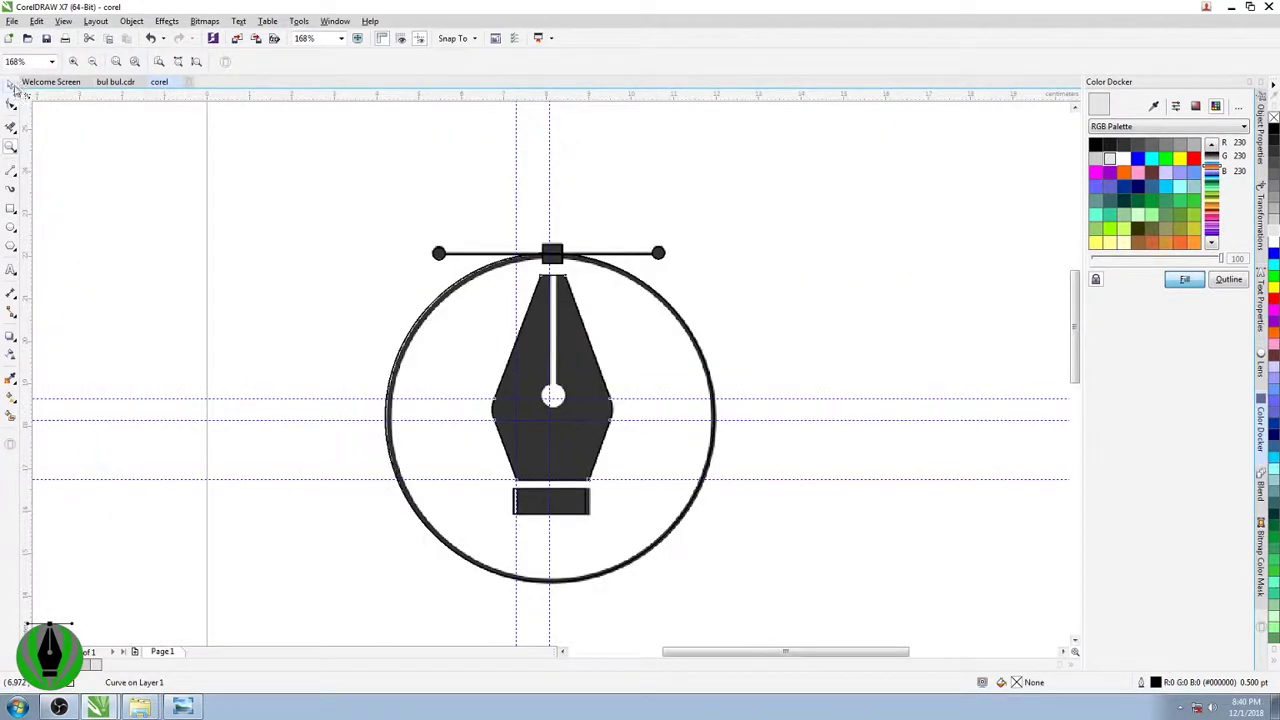
left_click(11, 85)
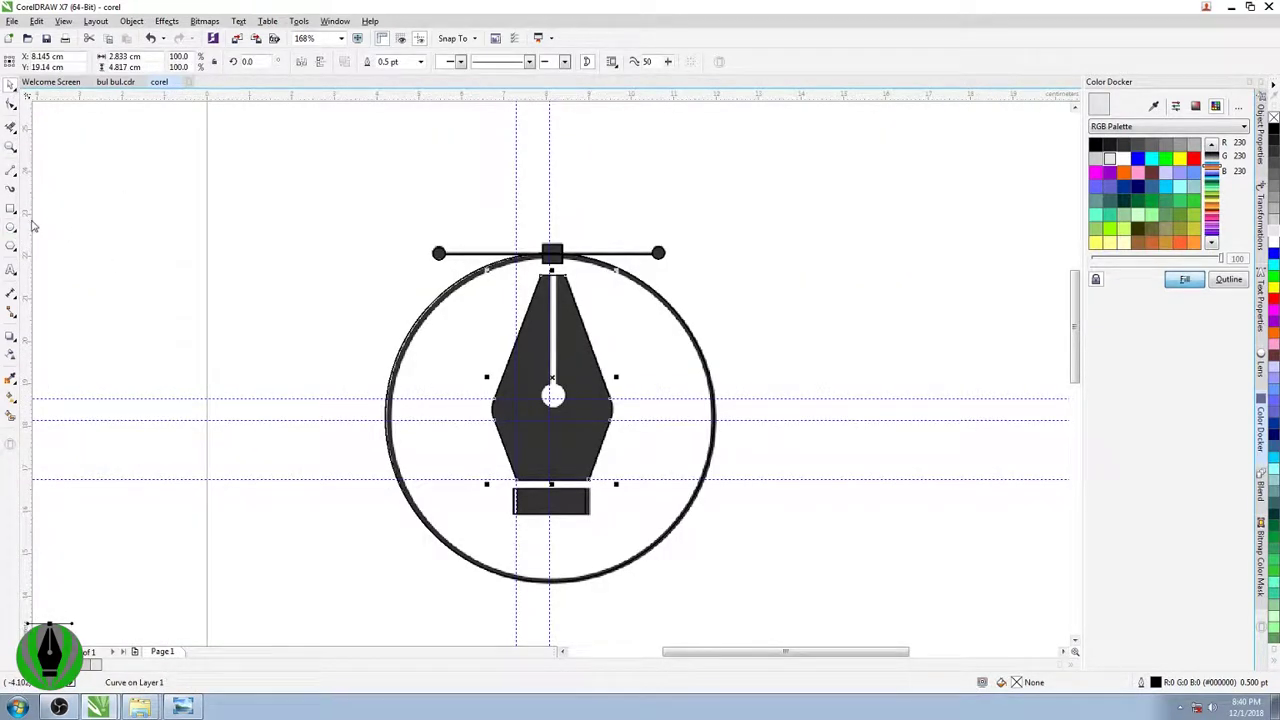
- Draw a circle over the nib's round hole, resize it to about 0.598 cm wide and centre it on the vertical guideline
left_click(11, 228)
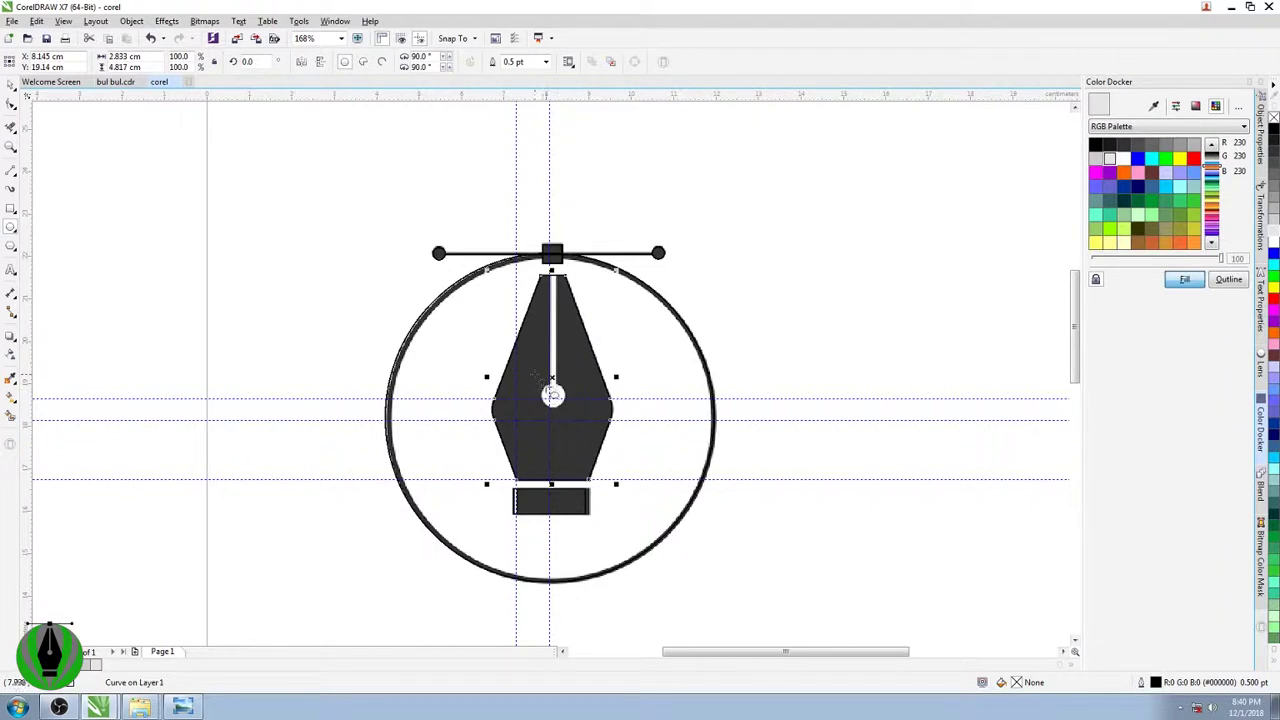
left_click_drag(541, 384, 593, 449)
key("z")
left_click_drag(352, 214, 671, 457)
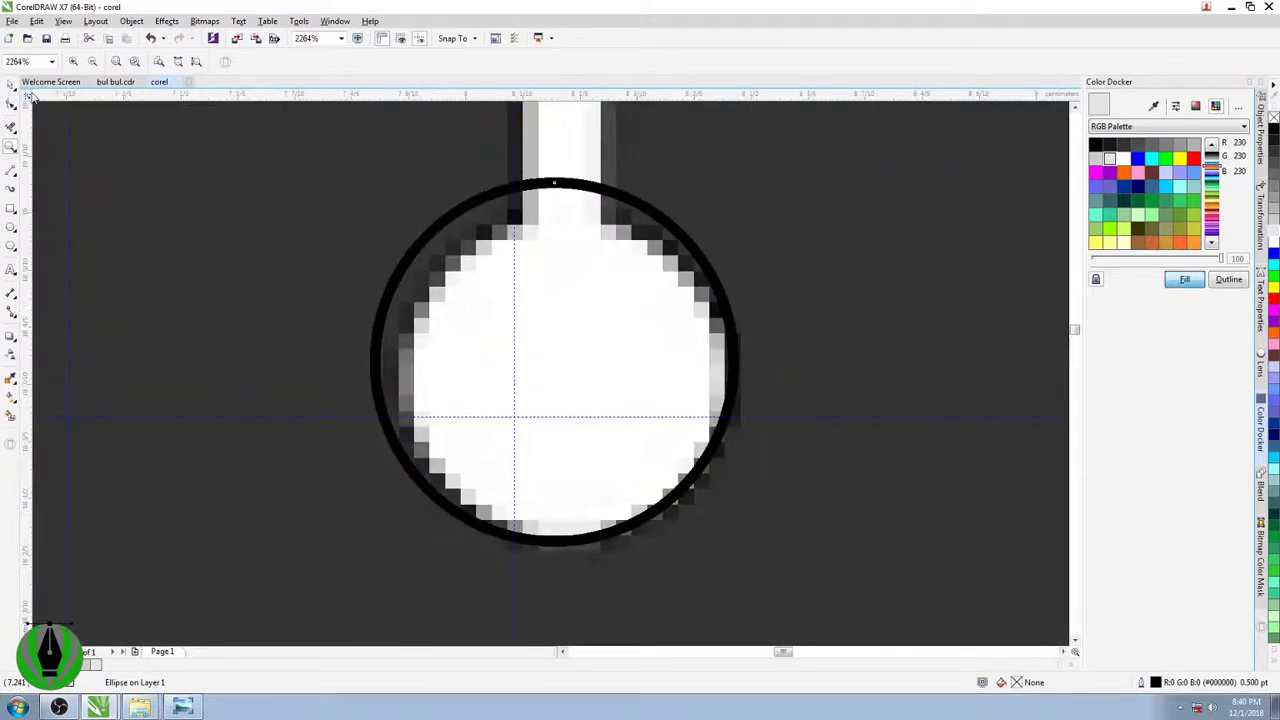
left_click(11, 86)
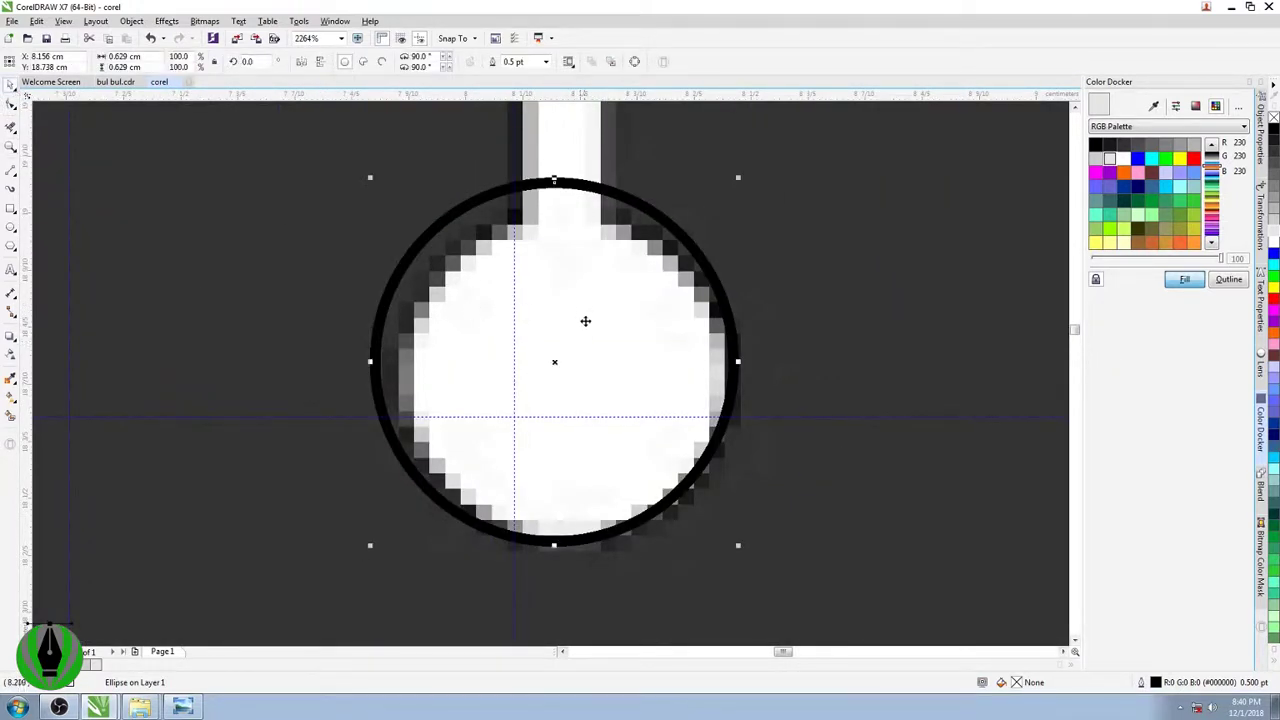
left_click_drag(372, 187, 386, 197)
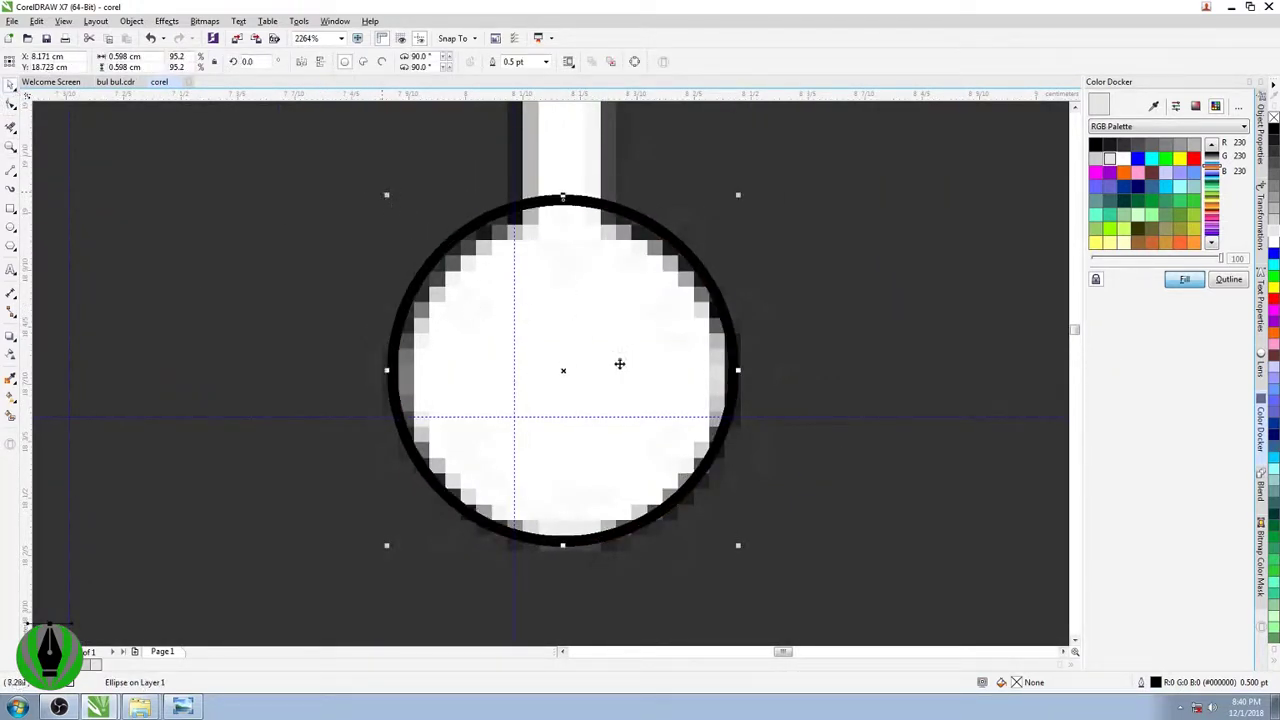
left_click_drag(565, 373, 513, 370)
- Draw a rectangle about 0.176 by 2.578 cm over the nib's white slit and shift it to centre on the vertical guideline
scroll(444, 362, "down", 5)
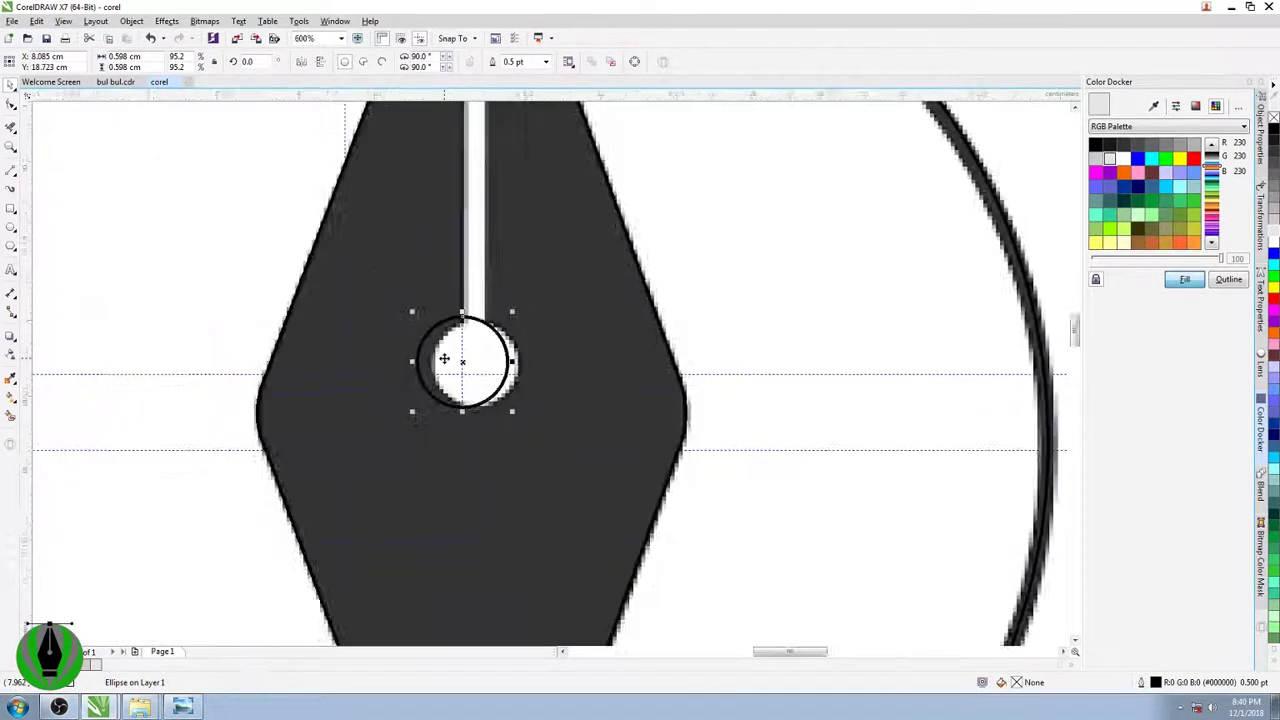
scroll(422, 226, "up", 3)
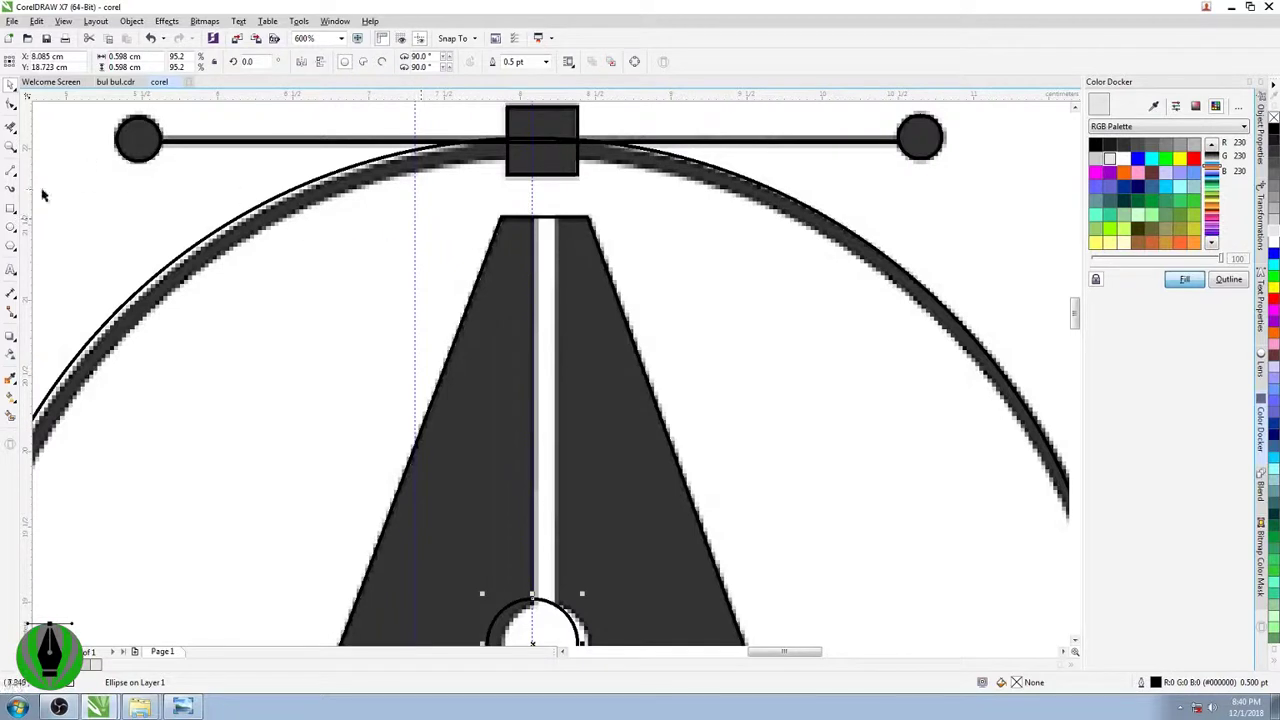
left_click(11, 209)
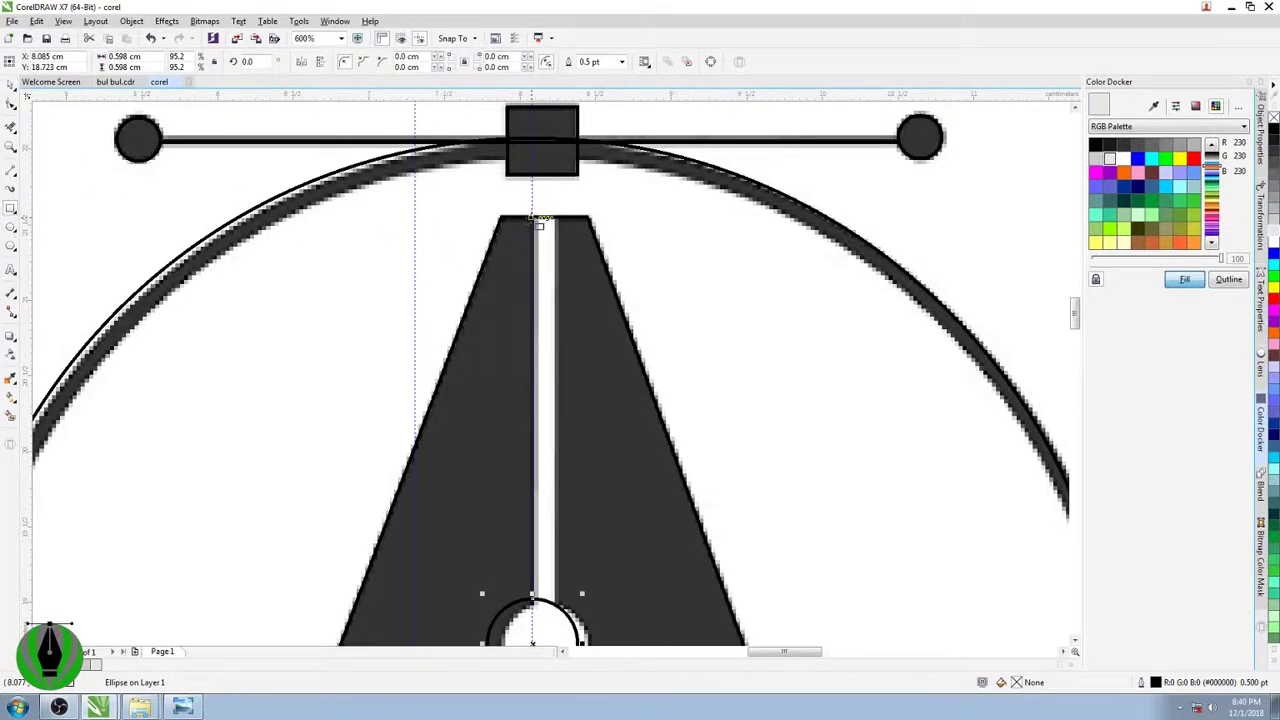
left_click_drag(533, 216, 561, 608)
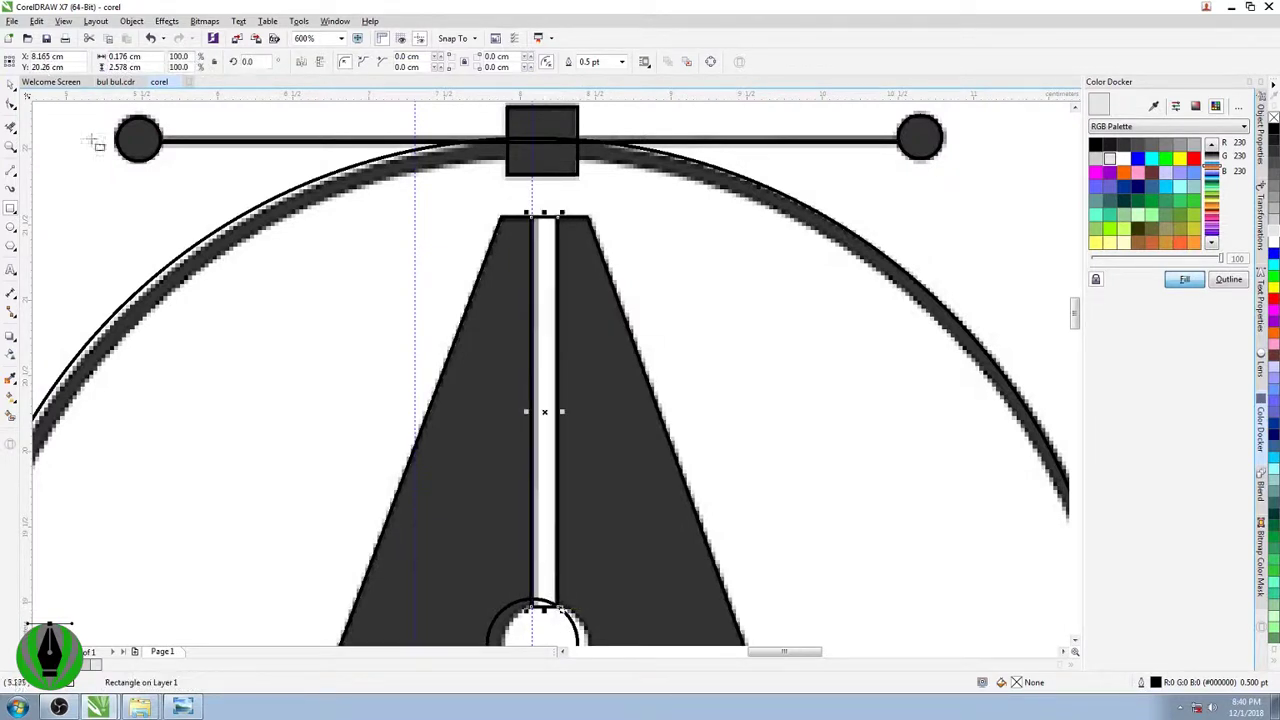
left_click(12, 148)
left_click_drag(482, 381, 586, 454)
left_click(10, 85)
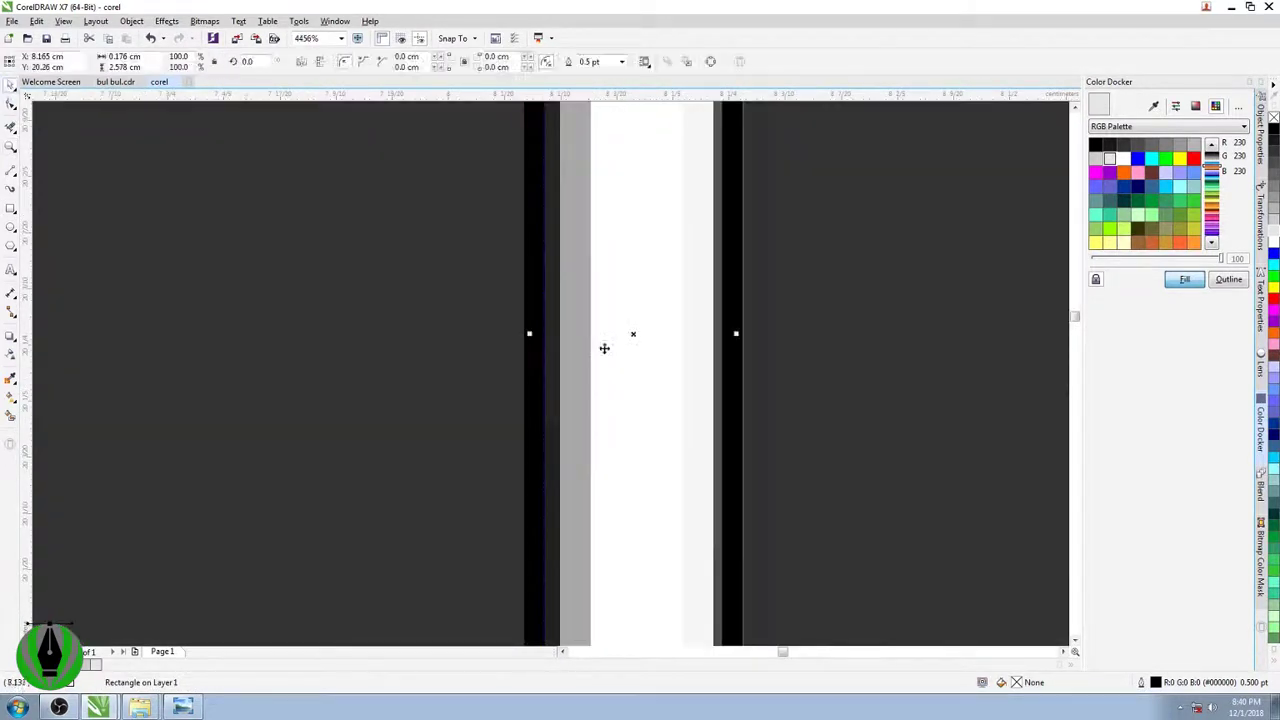
left_click_drag(632, 335, 543, 324)
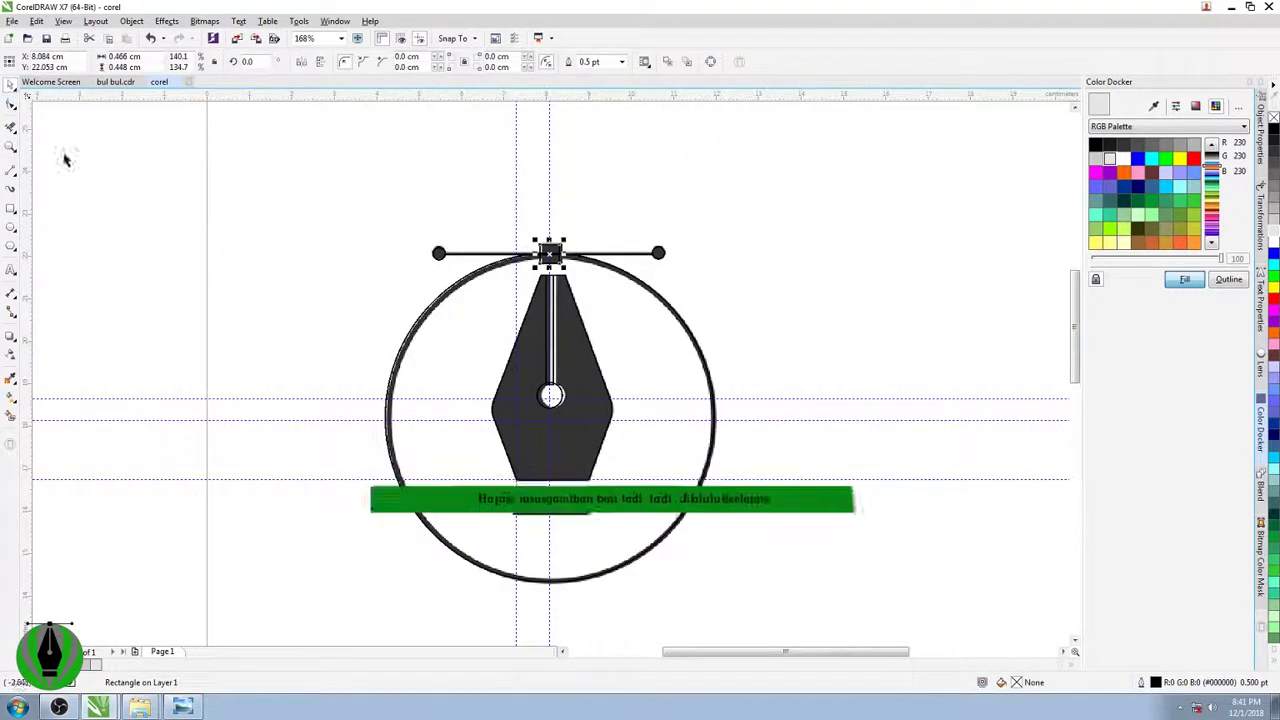
- Delete the imported reference image behind the traced shapes
left_click(726, 246)
key("Delete")
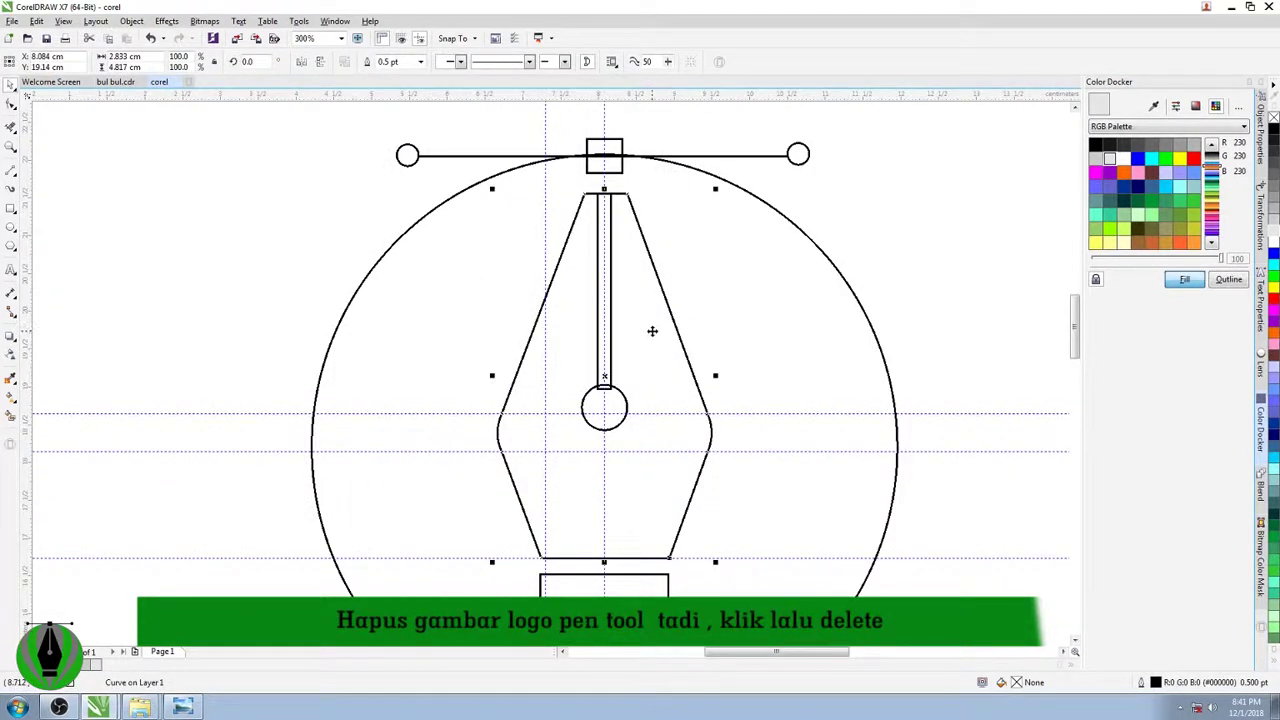
- Stretch the slit rectangle slightly above the nib's top edge to a height of about 2.682 cm and weld it with the hole circle
left_click(606, 250)
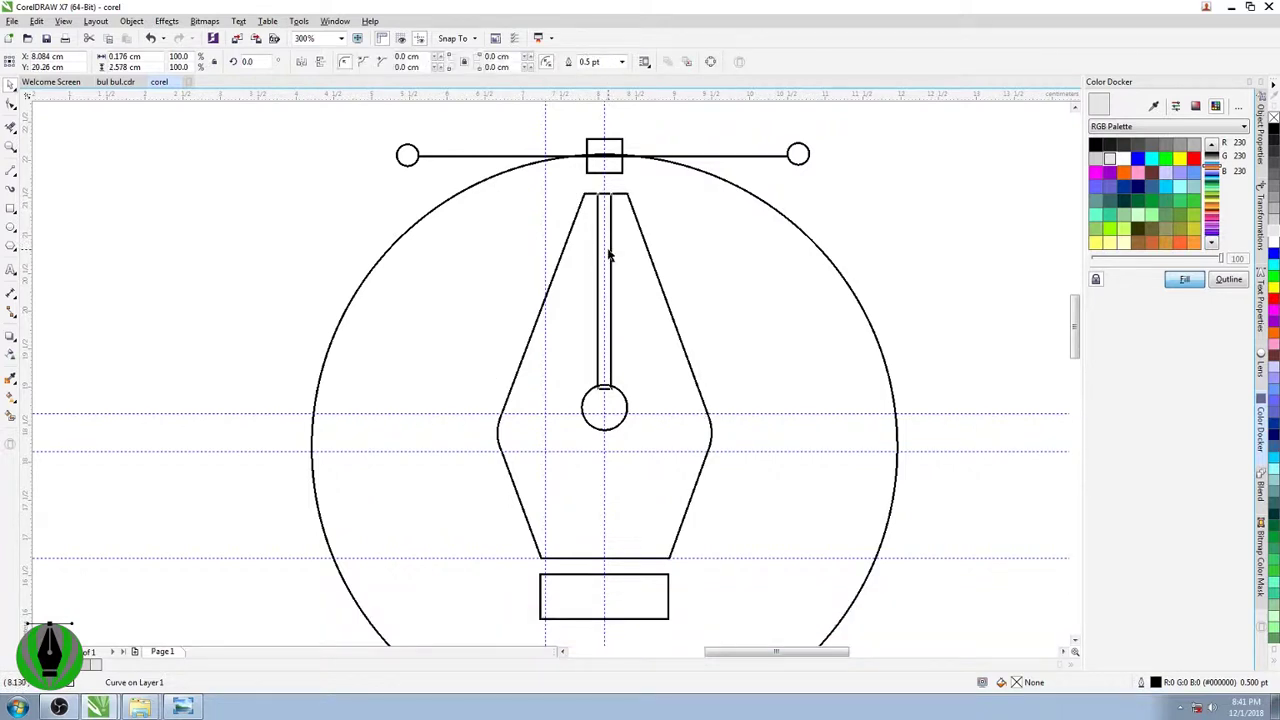
left_click_drag(603, 188, 602, 176)
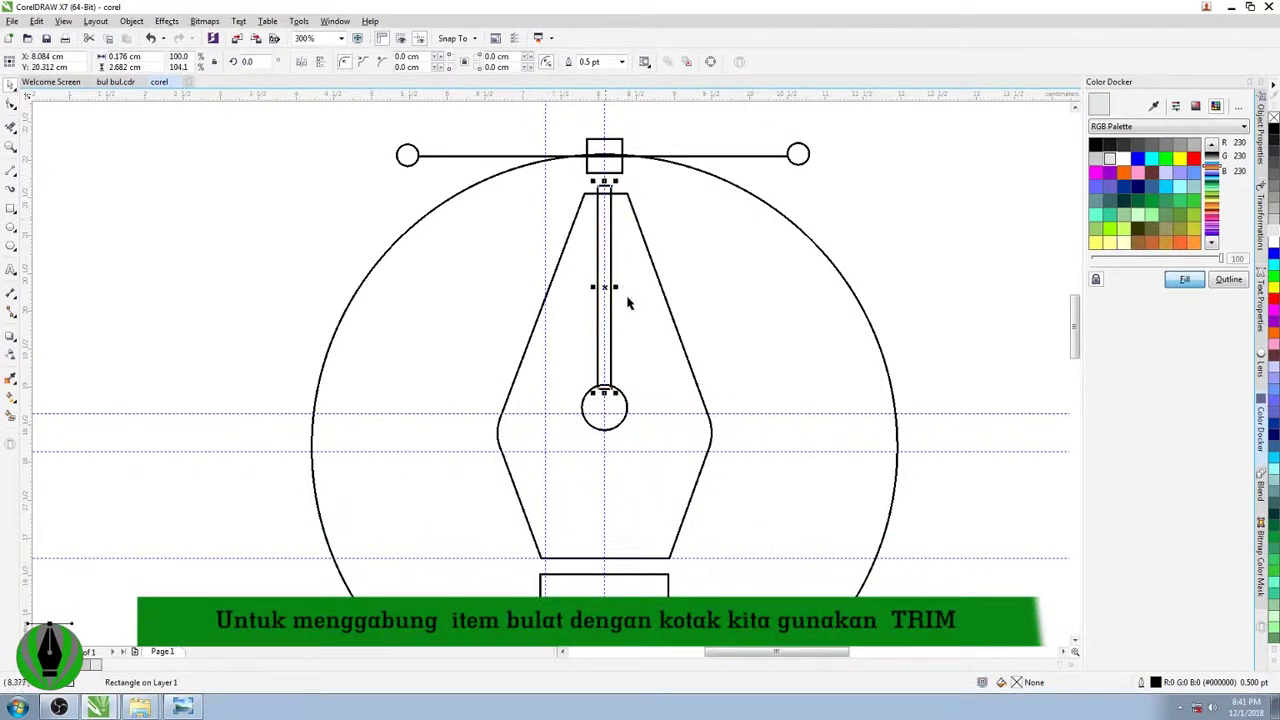
left_click(624, 412, "shift")
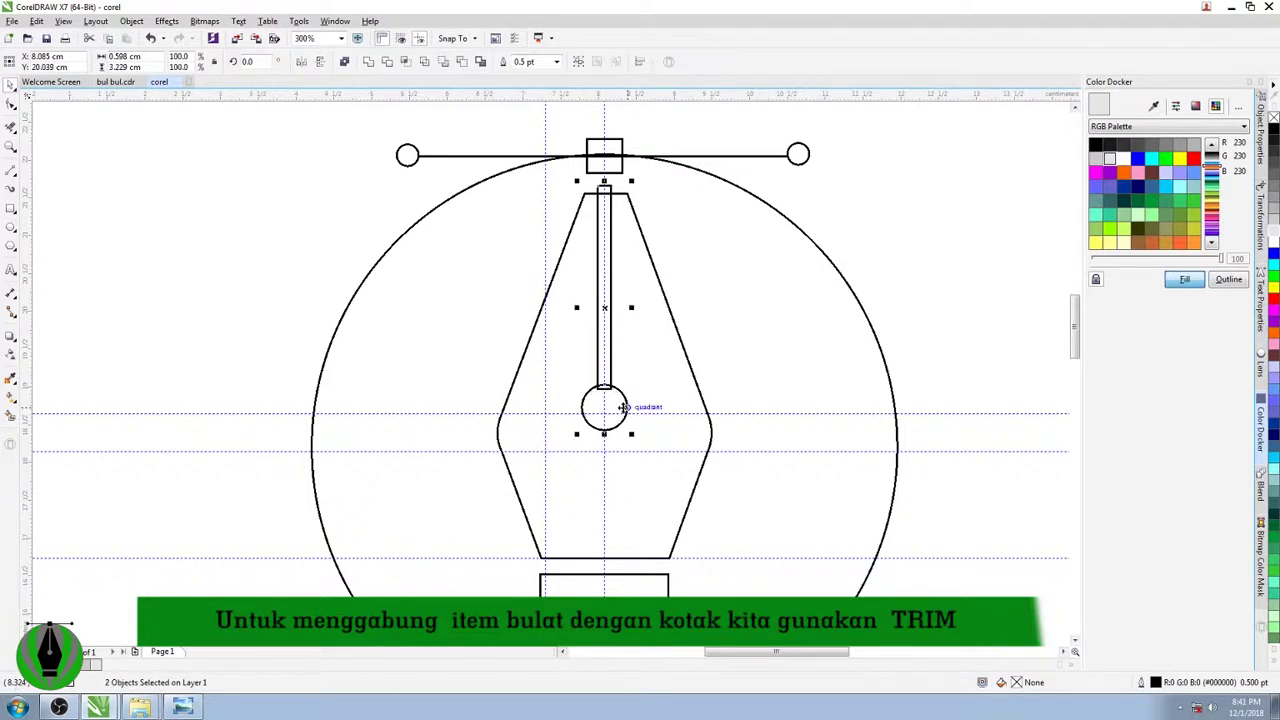
left_click(368, 62)
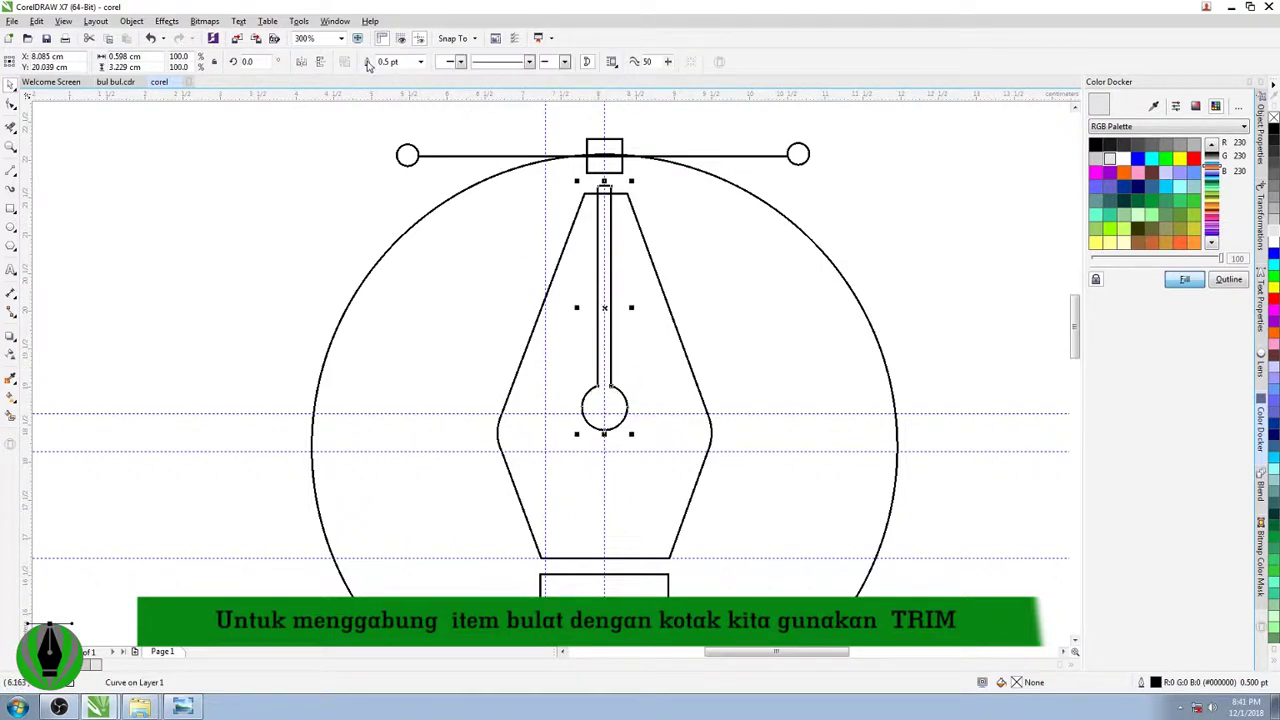
- Trim the slit-and-hole shape out of the nib outline and delete the leftover slit shape
scroll(604, 229, "down", 1)
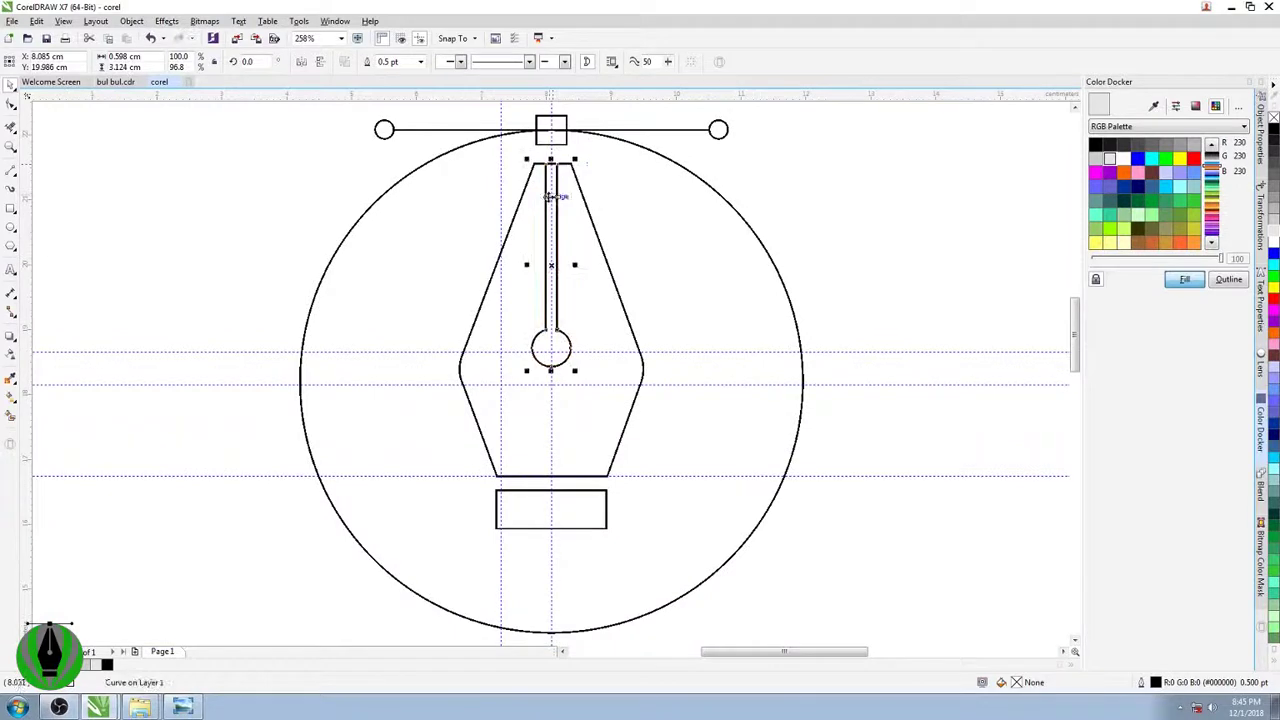
left_click(529, 222, "shift")
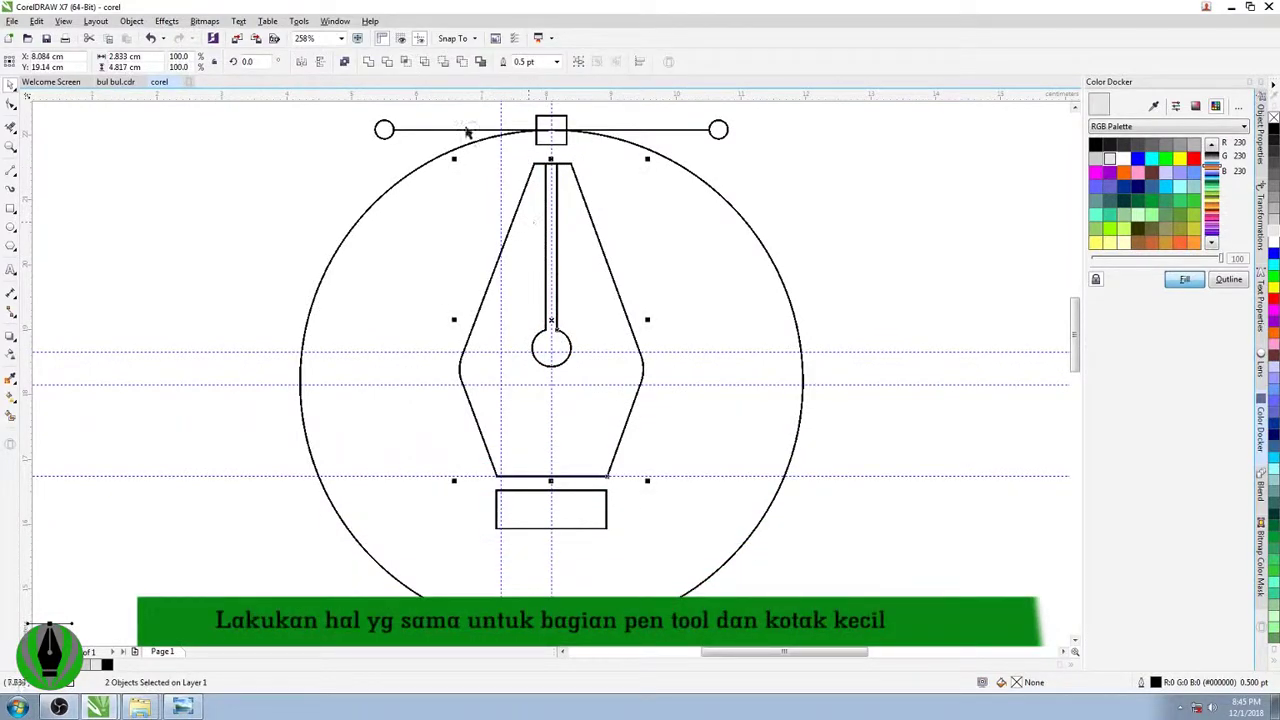
left_click(389, 63)
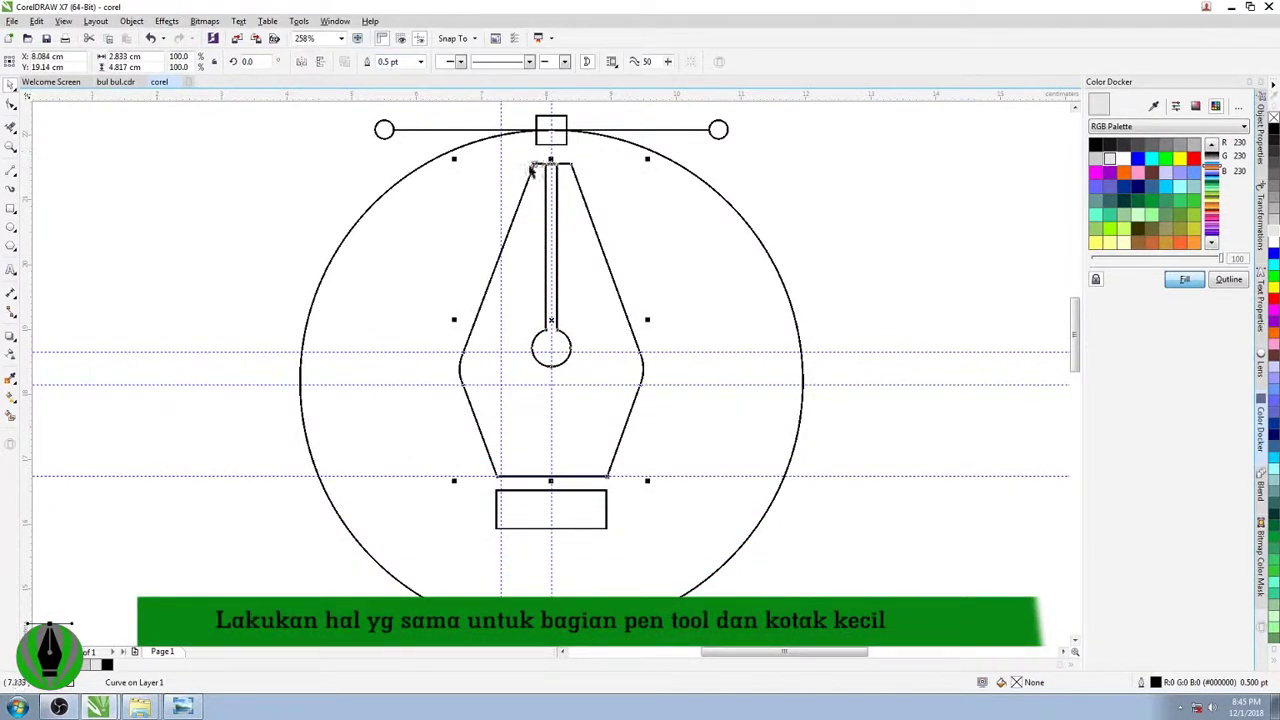
left_click(790, 161)
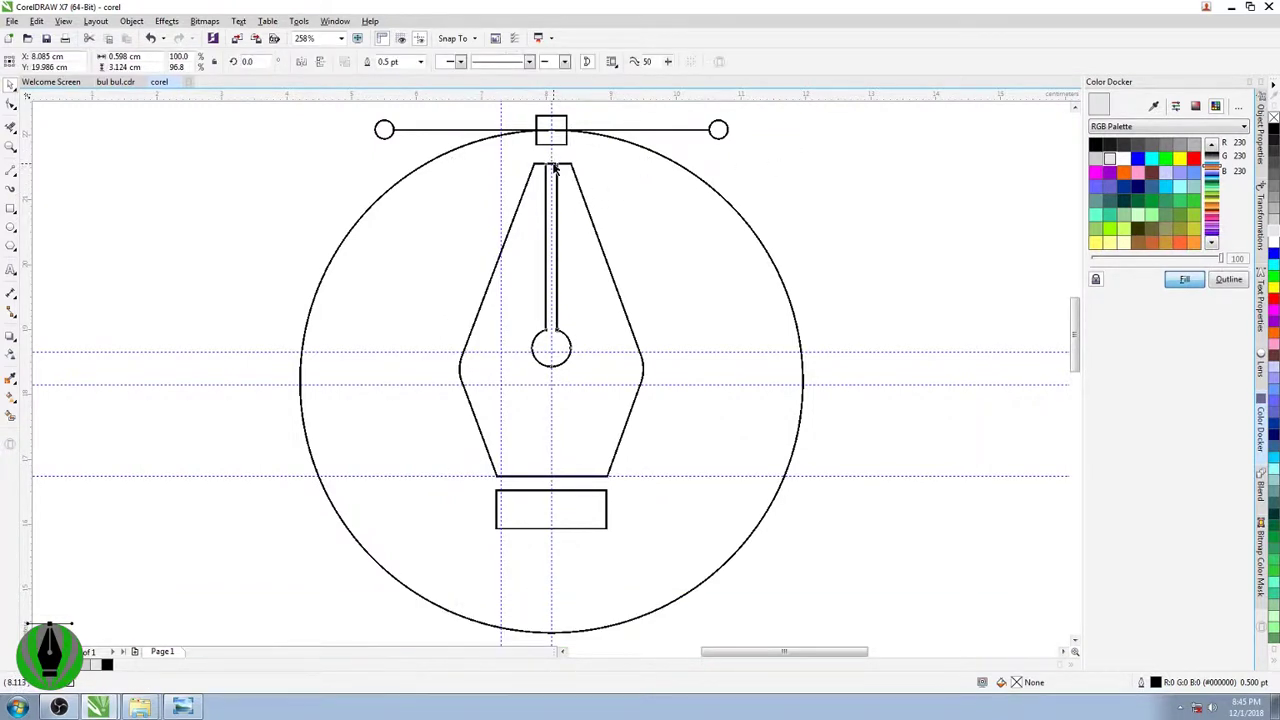
left_click(555, 170)
left_click_drag(557, 210, 581, 210)
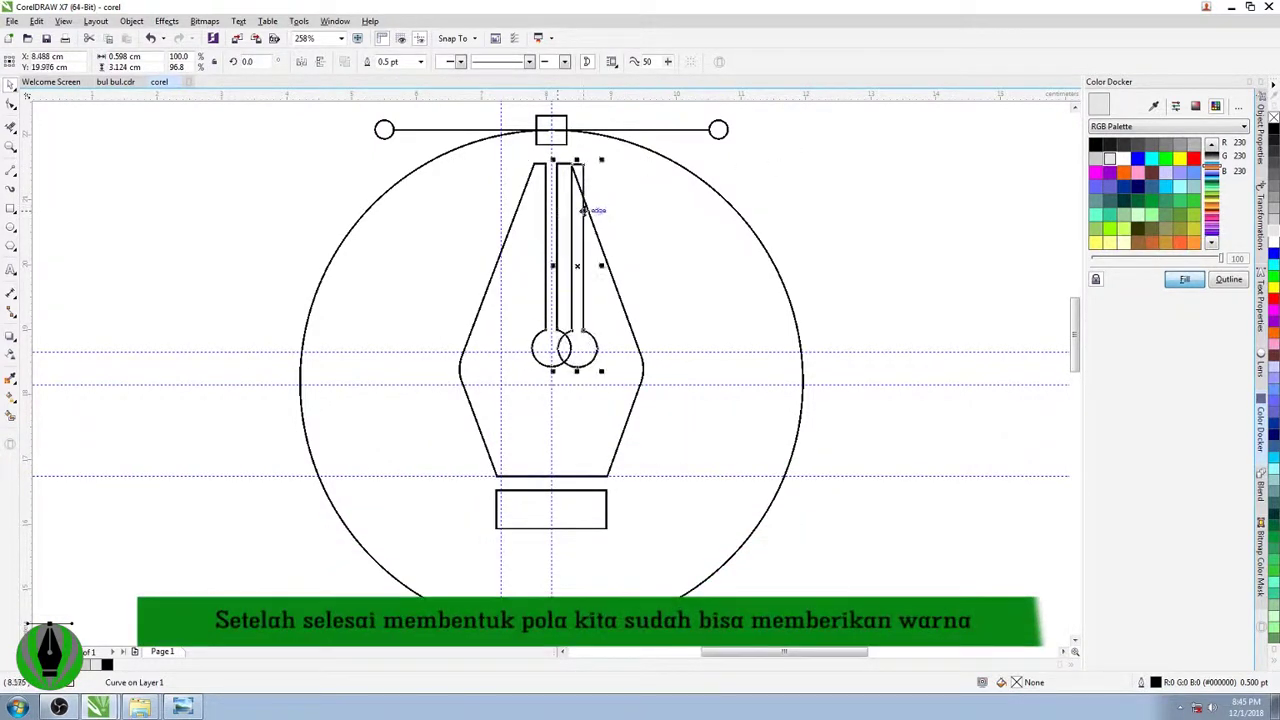
key("Delete")
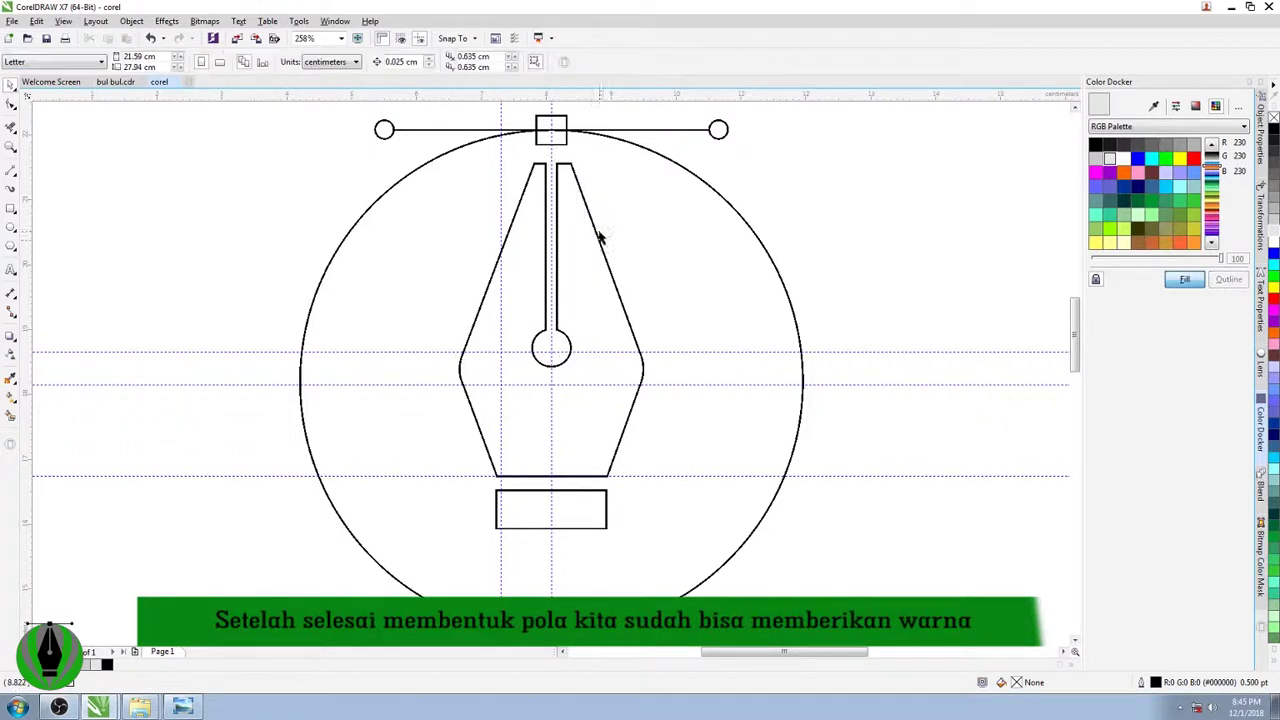
- Colour the nib and the handle's right end dot solid grey (#757474)
left_click(601, 250)
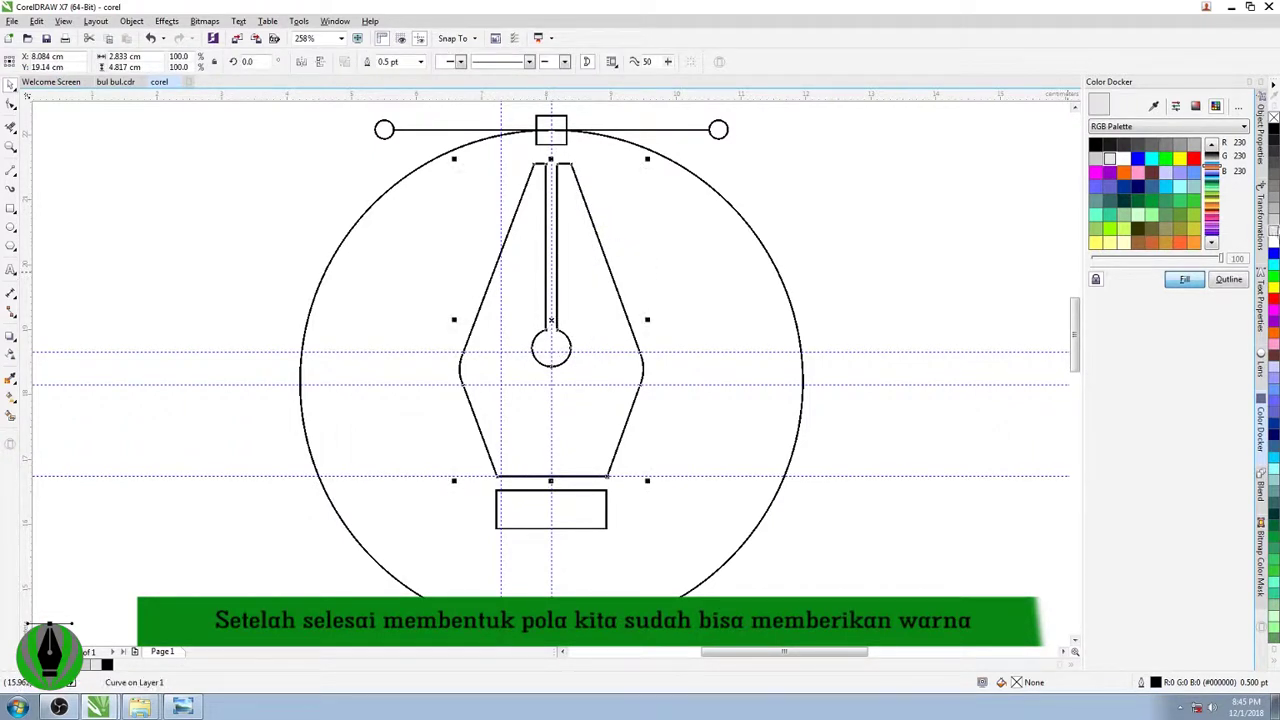
left_click(1274, 188)
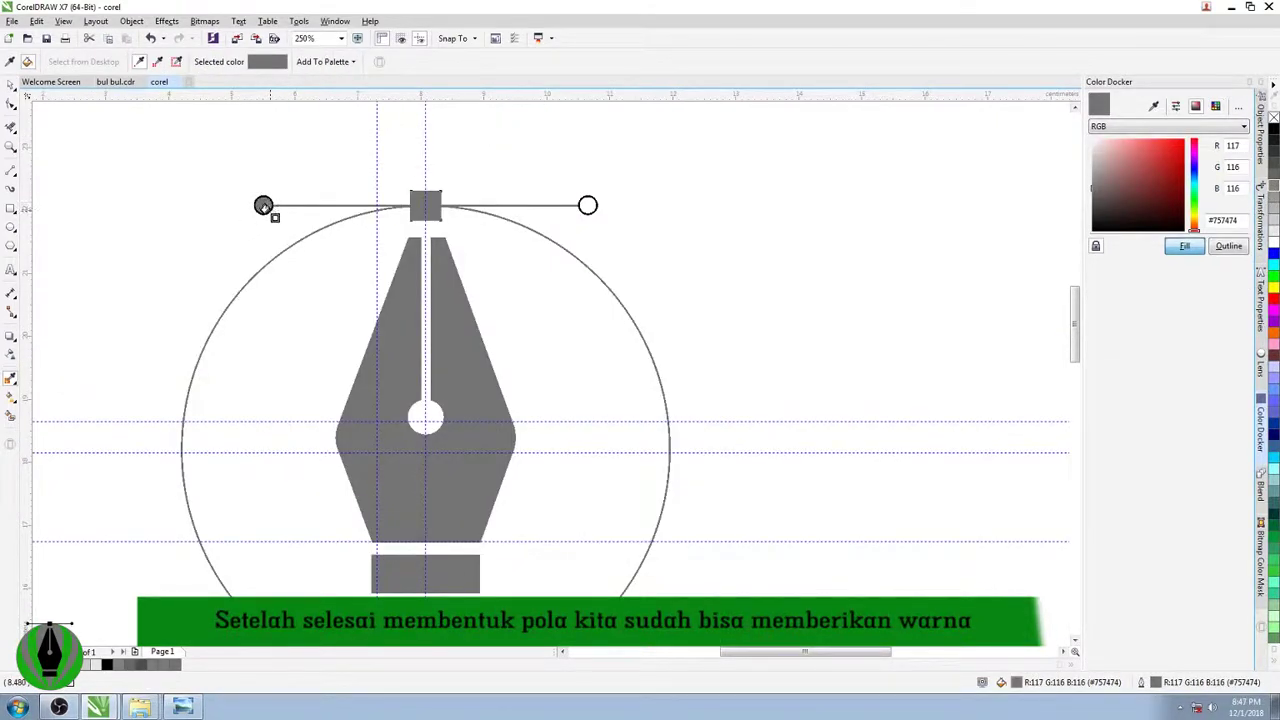
left_click(587, 206)
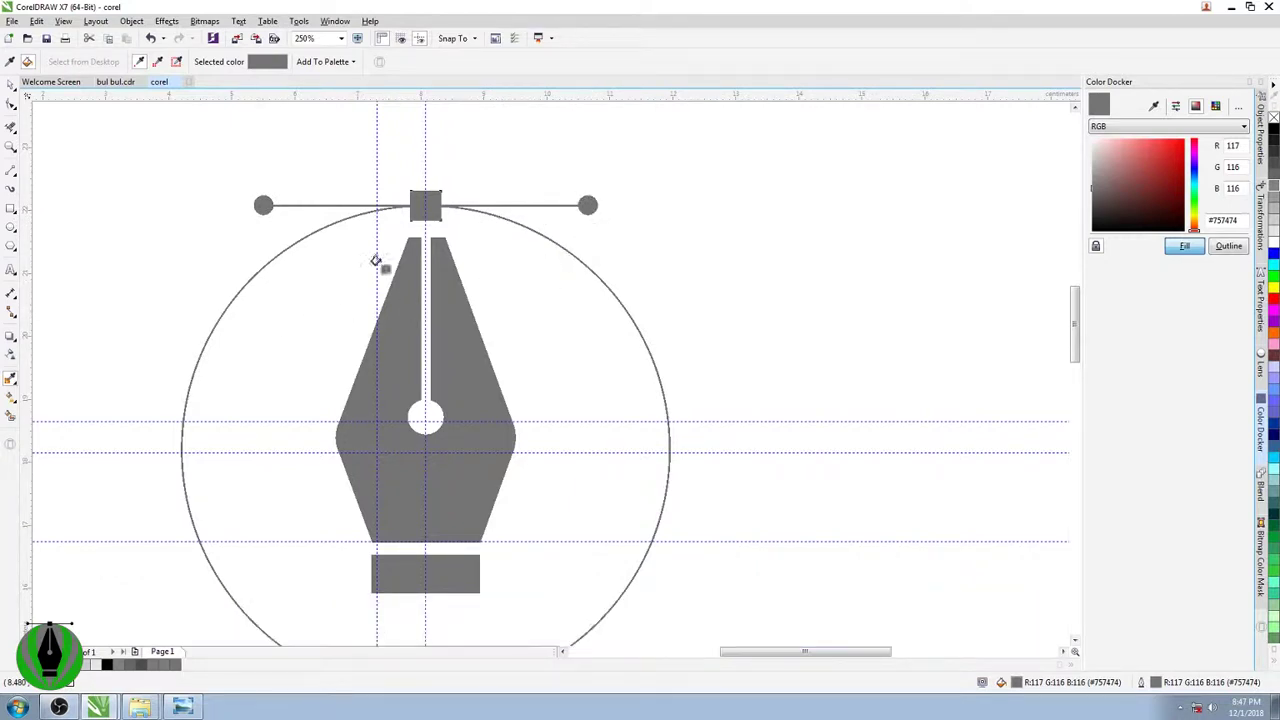
- Set the outline width of the horizontal handle line to 2.0 pt
left_click(12, 85)
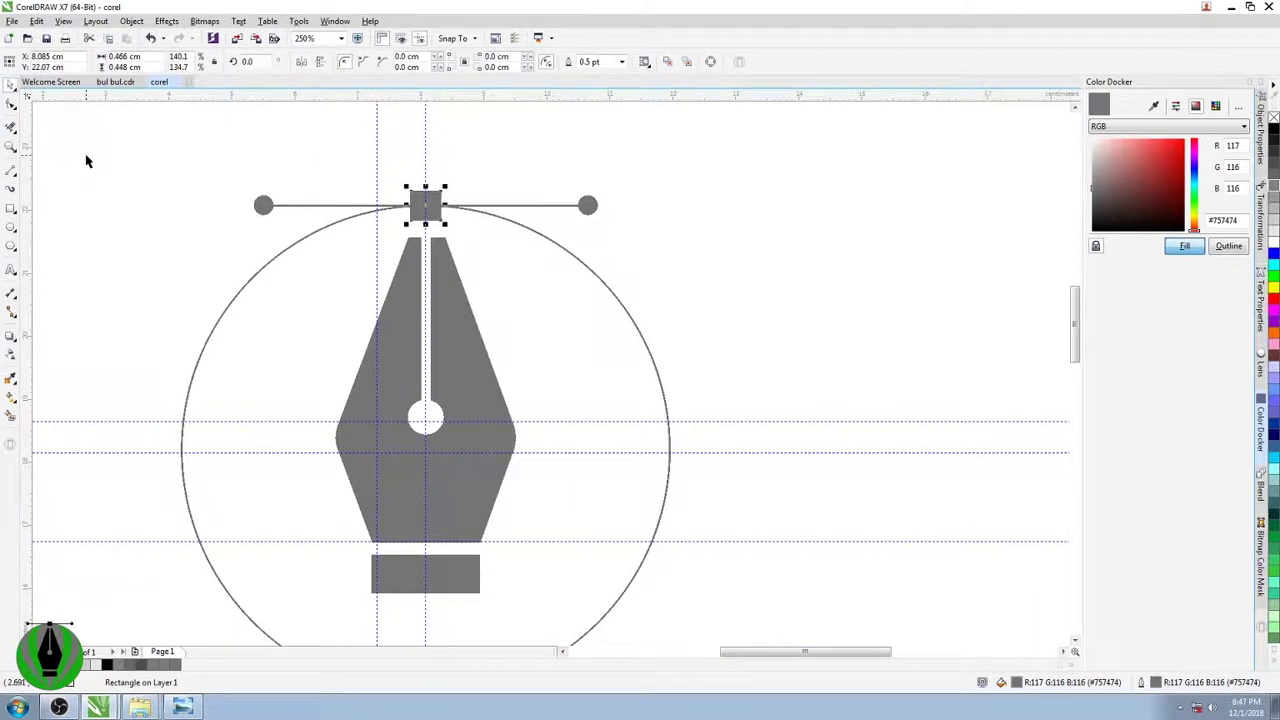
left_click(285, 207)
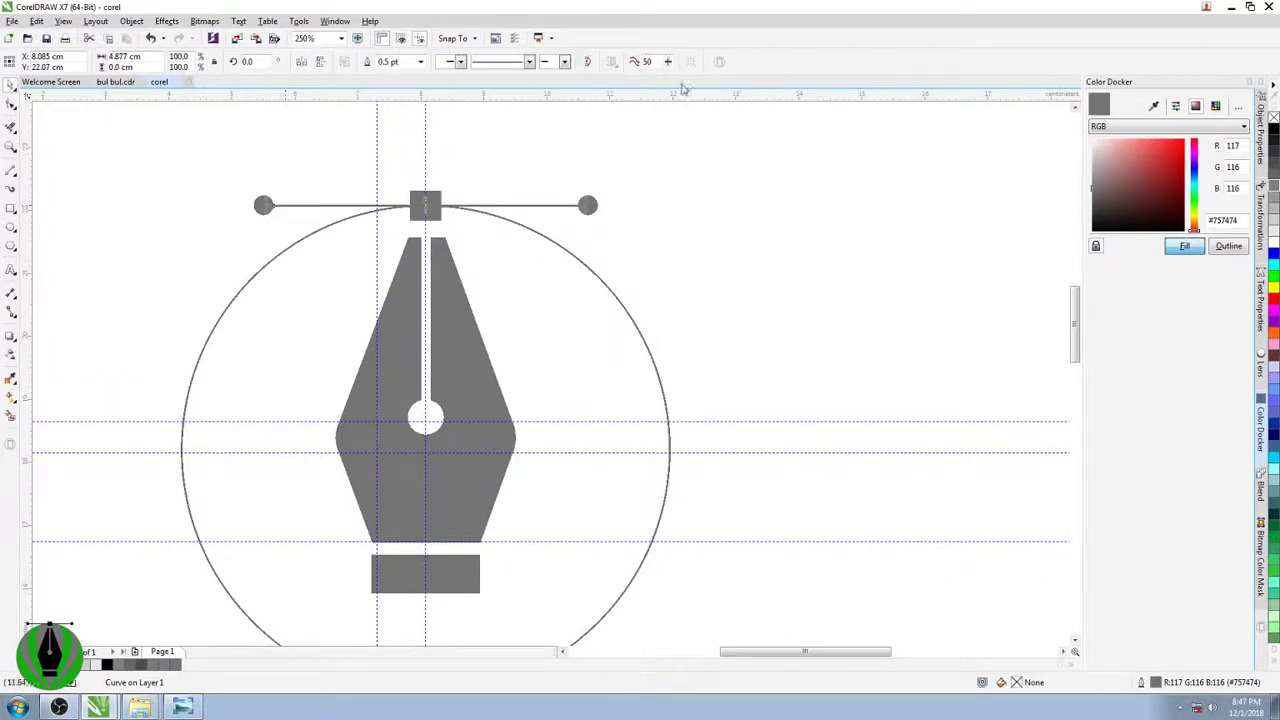
left_click(420, 61)
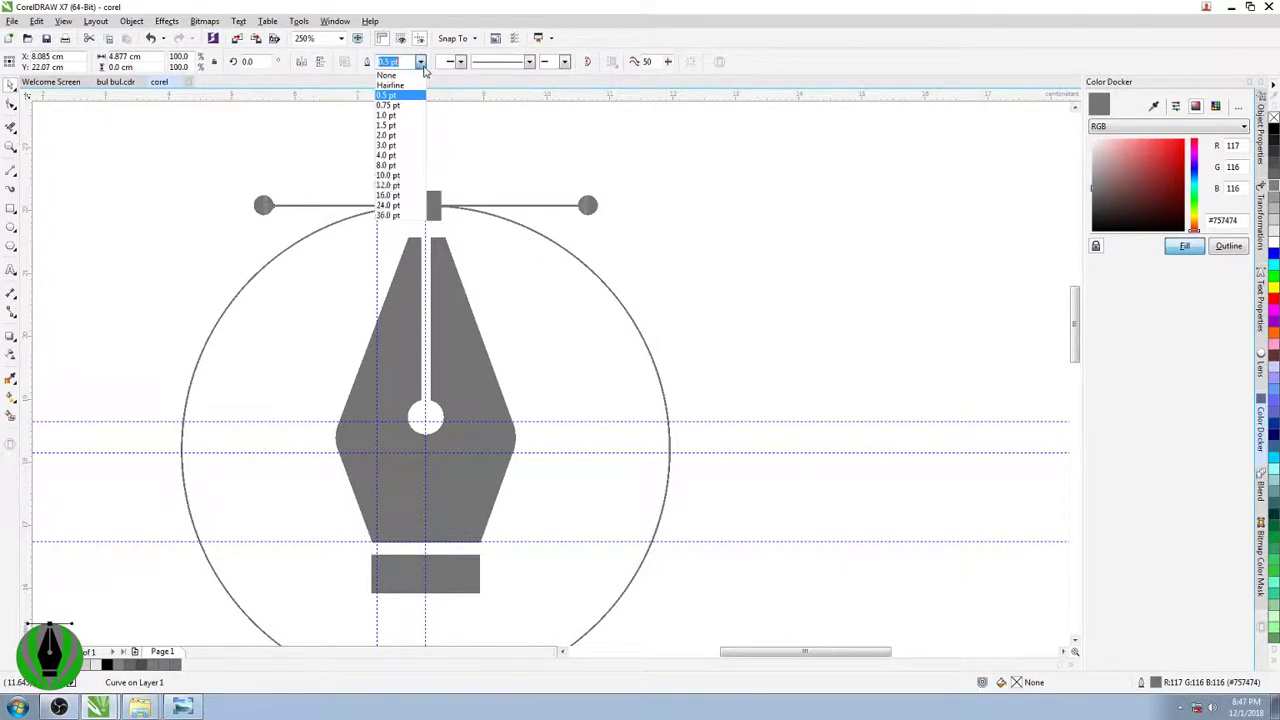
left_click(400, 130)
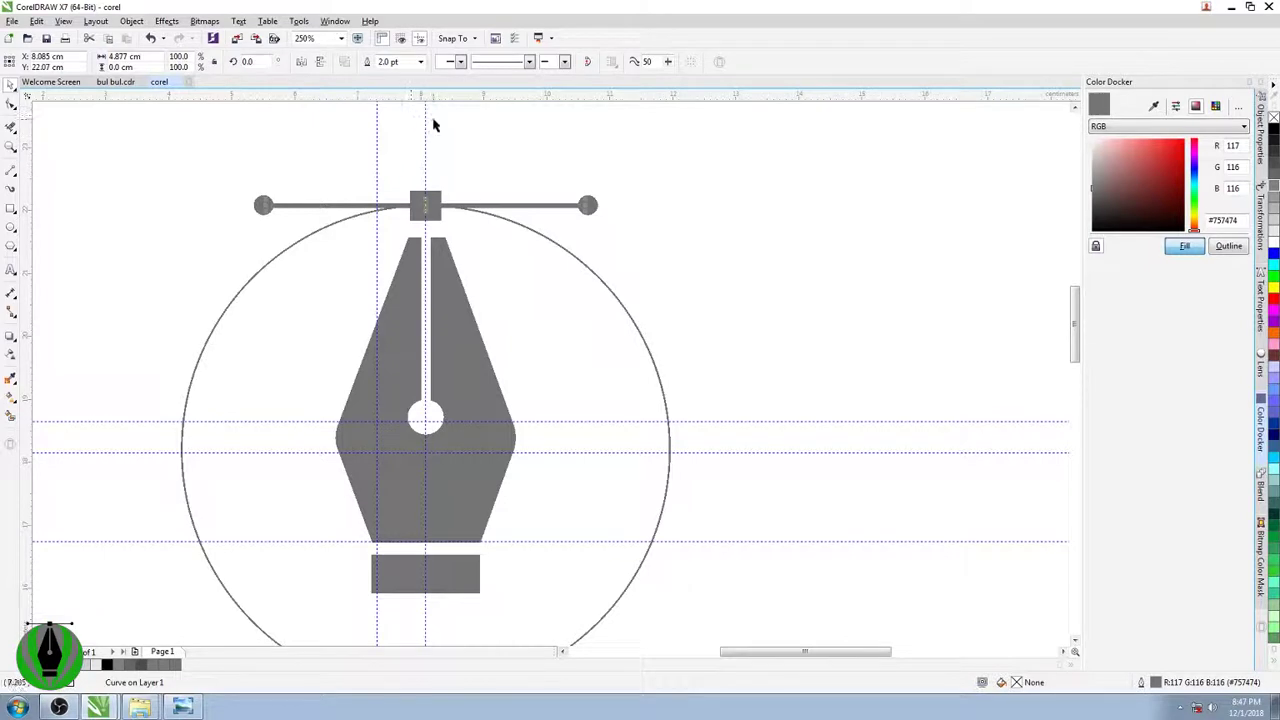
- Thicken the outline of the large circle around the nib and leave everything deselected
left_click(554, 244)
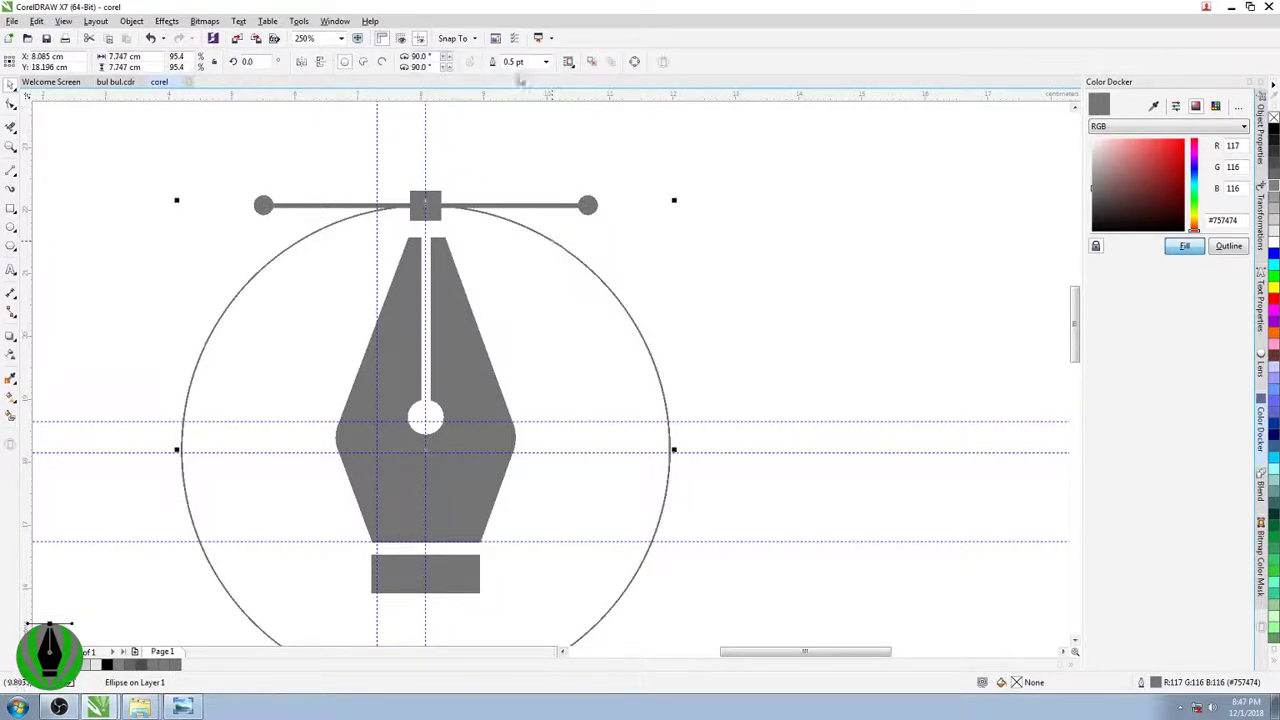
left_click(546, 62)
left_click(516, 143)
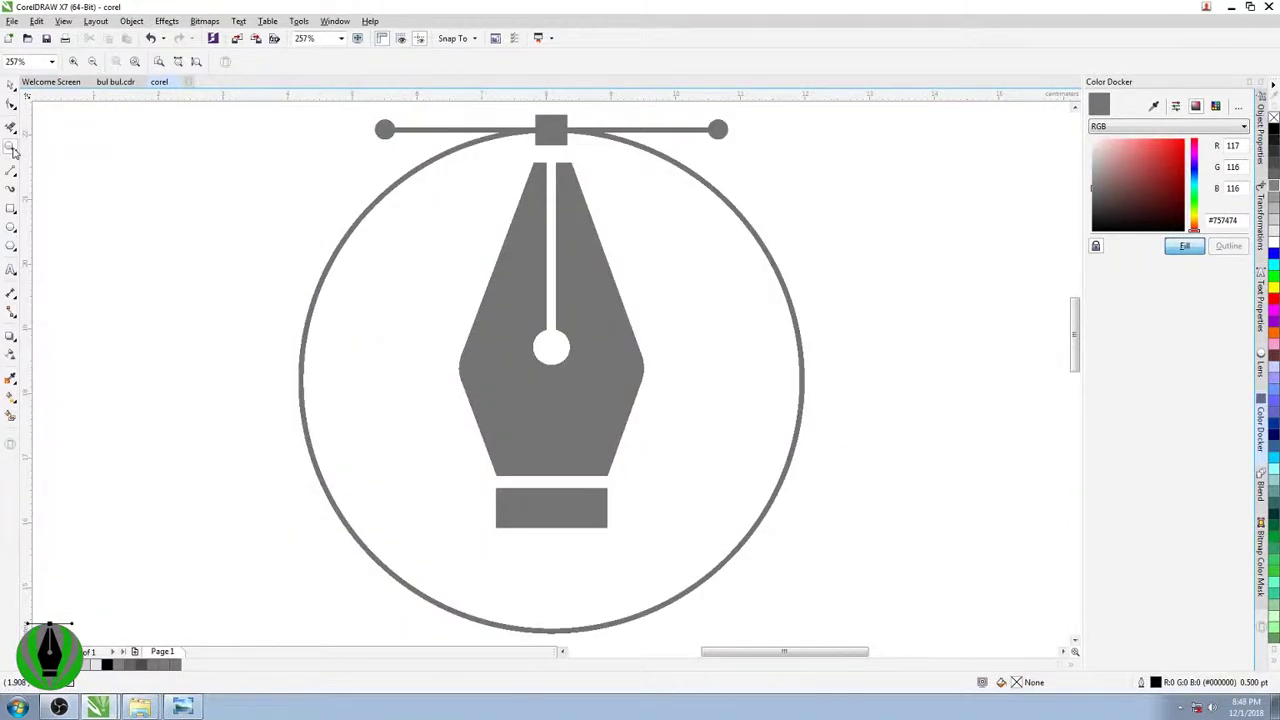
left_click(10, 88)
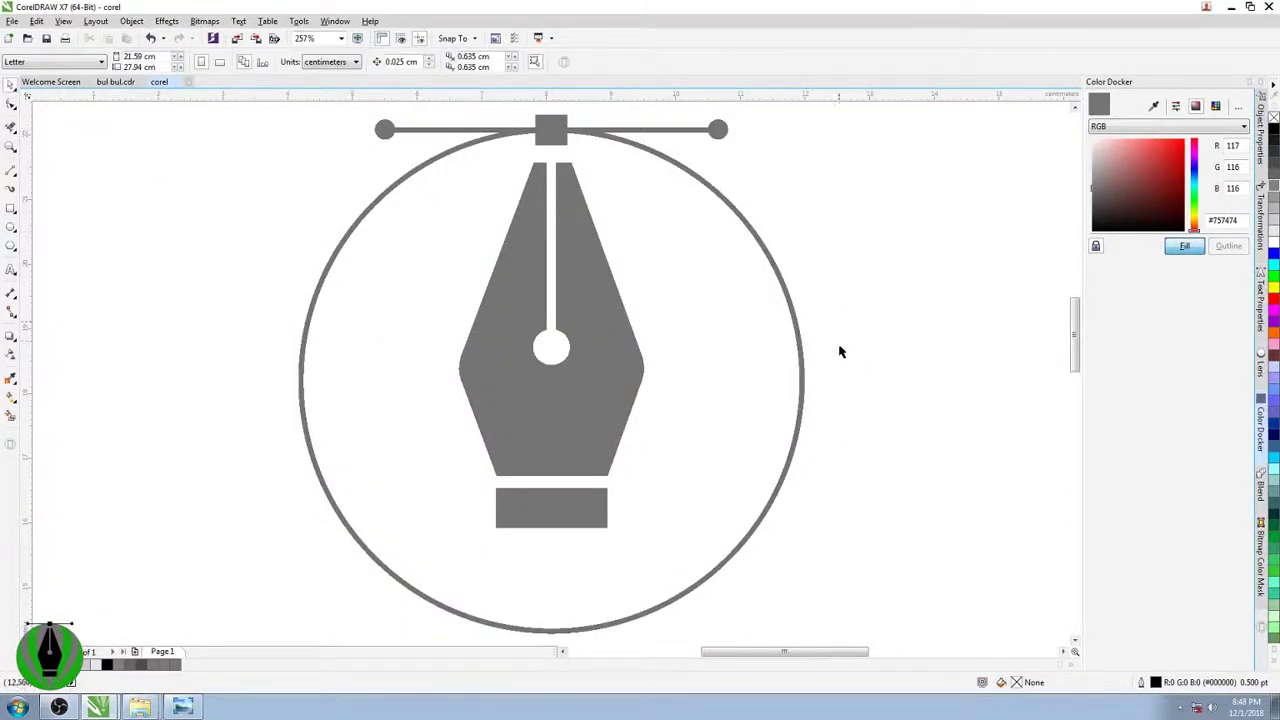
- Draw a vertical straight line about 7.75 cm long with the Pen tool from the large circle's top point to its lowest point
left_click(718, 195)
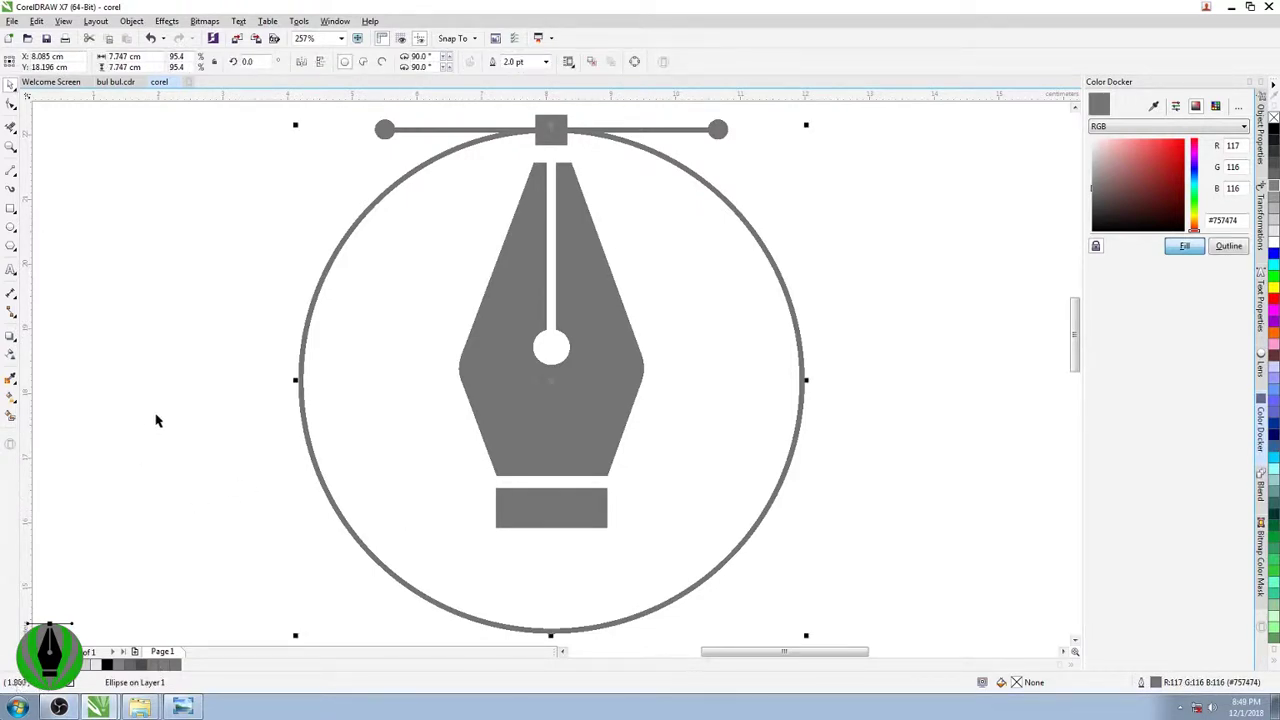
left_click(16, 180)
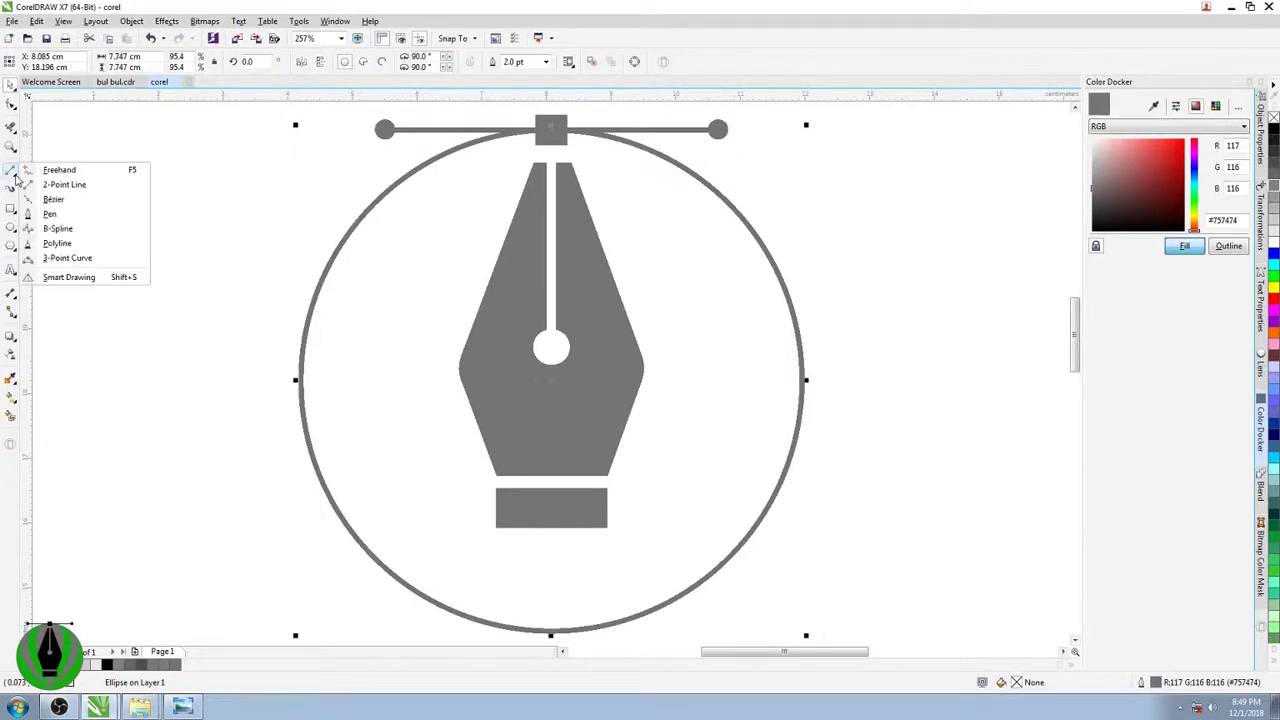
left_click(48, 214)
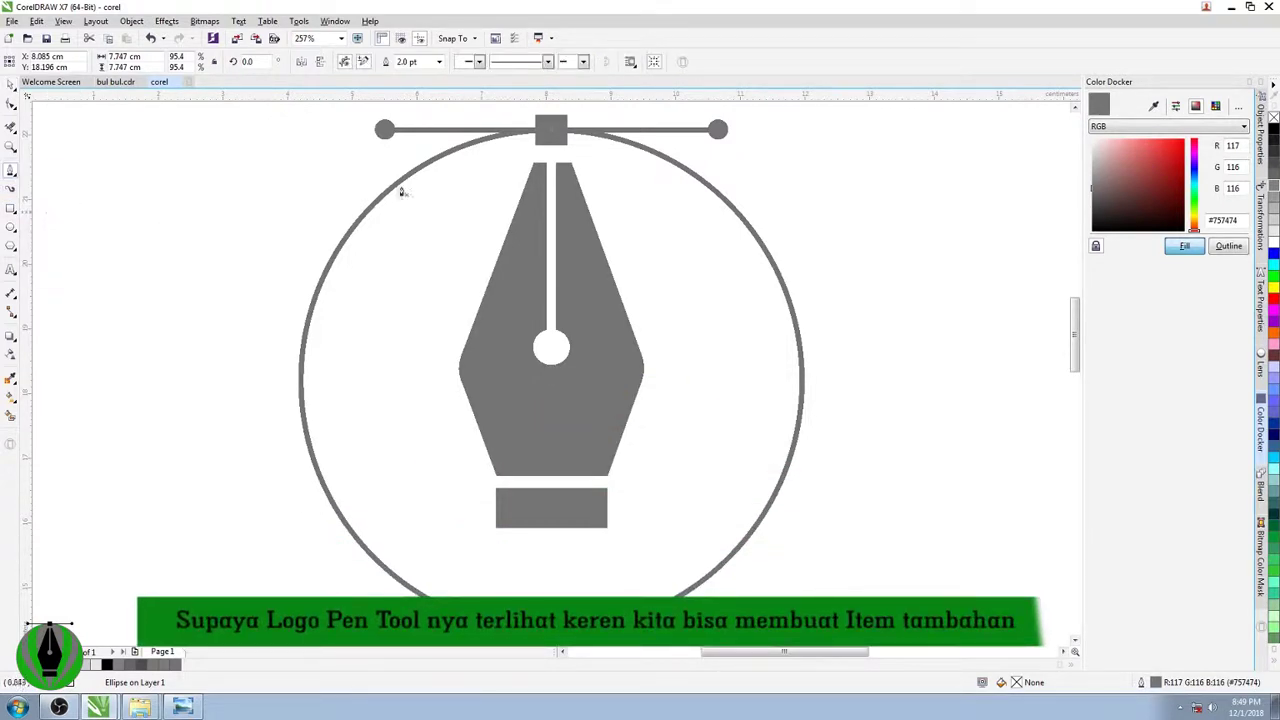
left_click(549, 132)
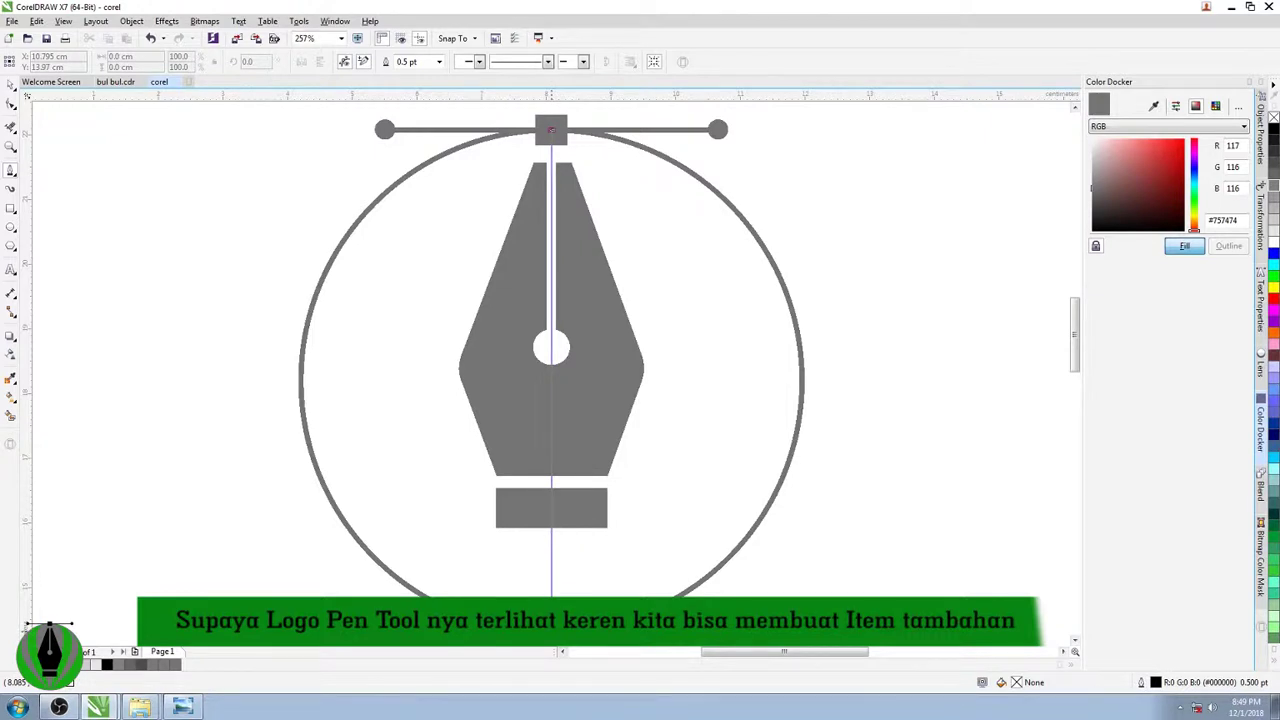
left_click(551, 635)
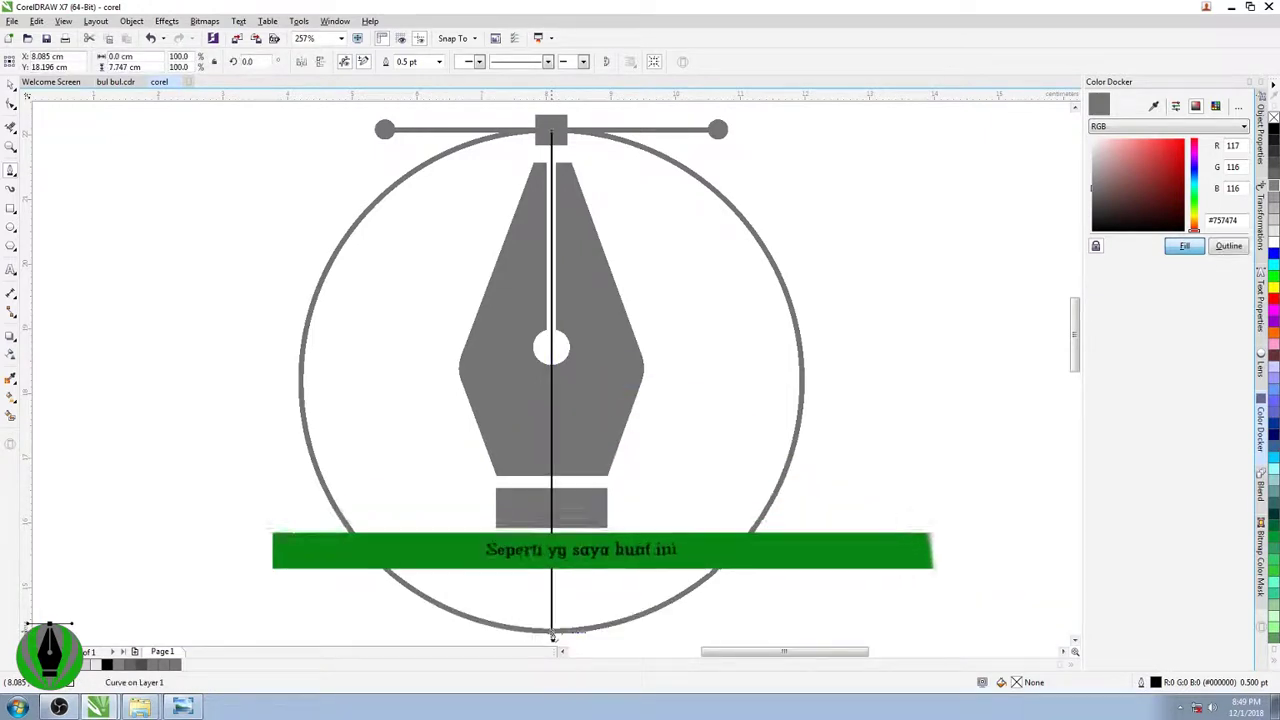
key("Escape")
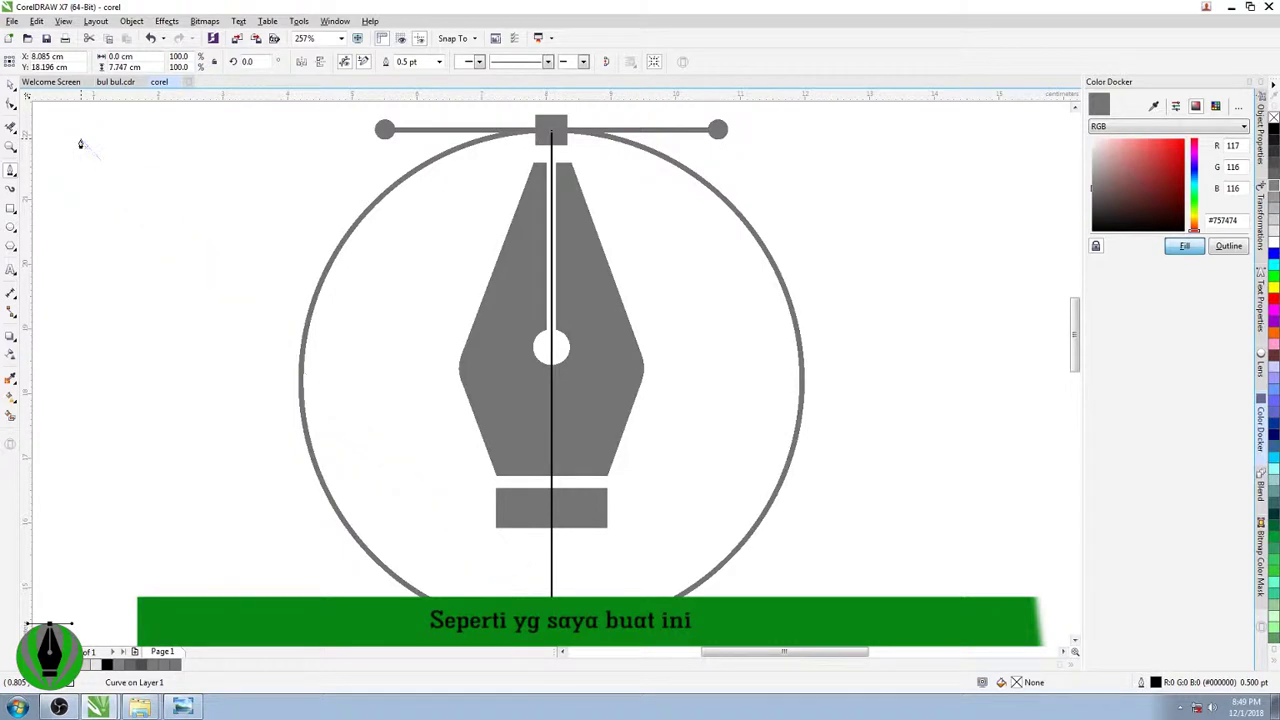
- Reshape the vertical line into a curve bulging to the right, leaving the circle's top horizontally and tapering to its lowest point
left_click(9, 105)
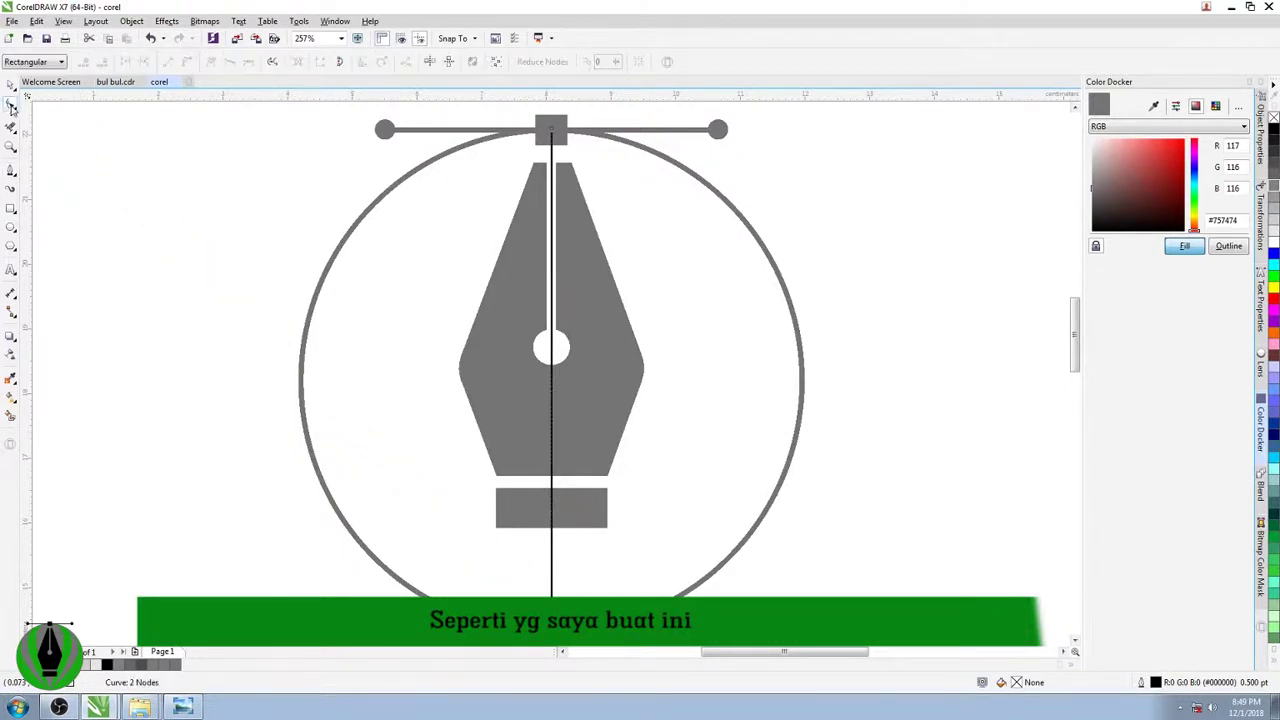
left_click(552, 133)
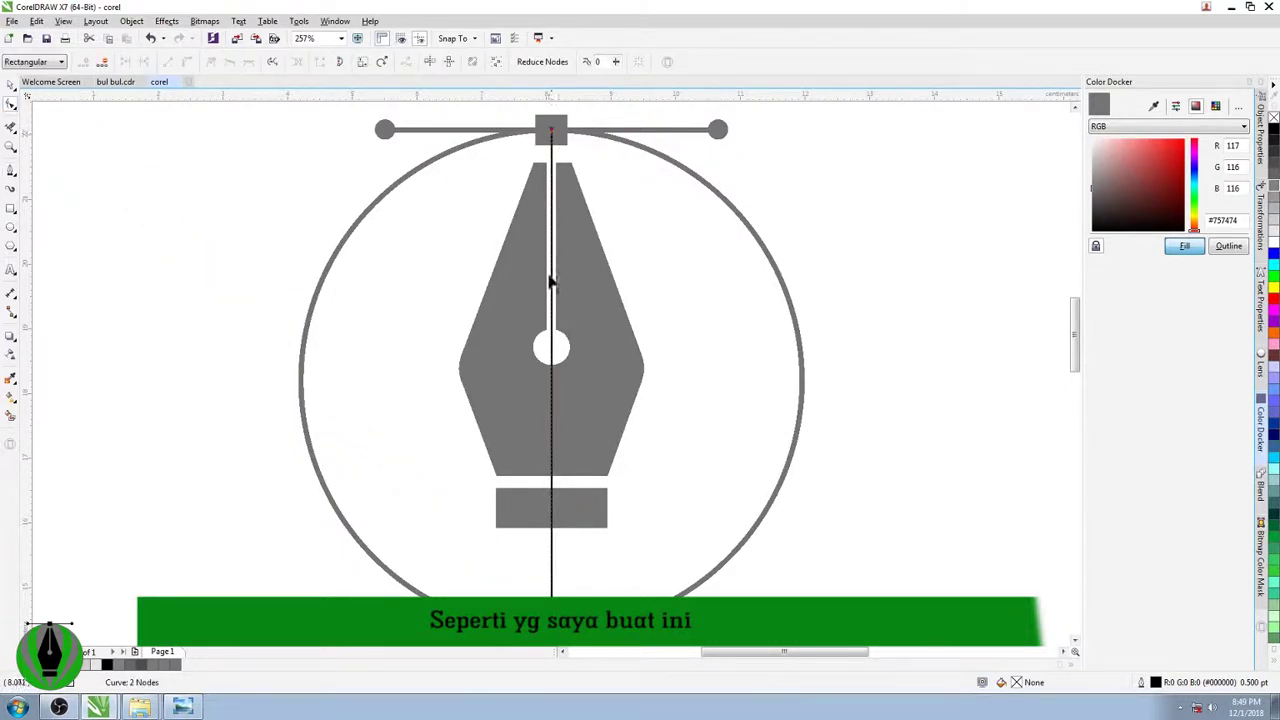
left_click(551, 327)
left_click_drag(551, 300, 734, 200)
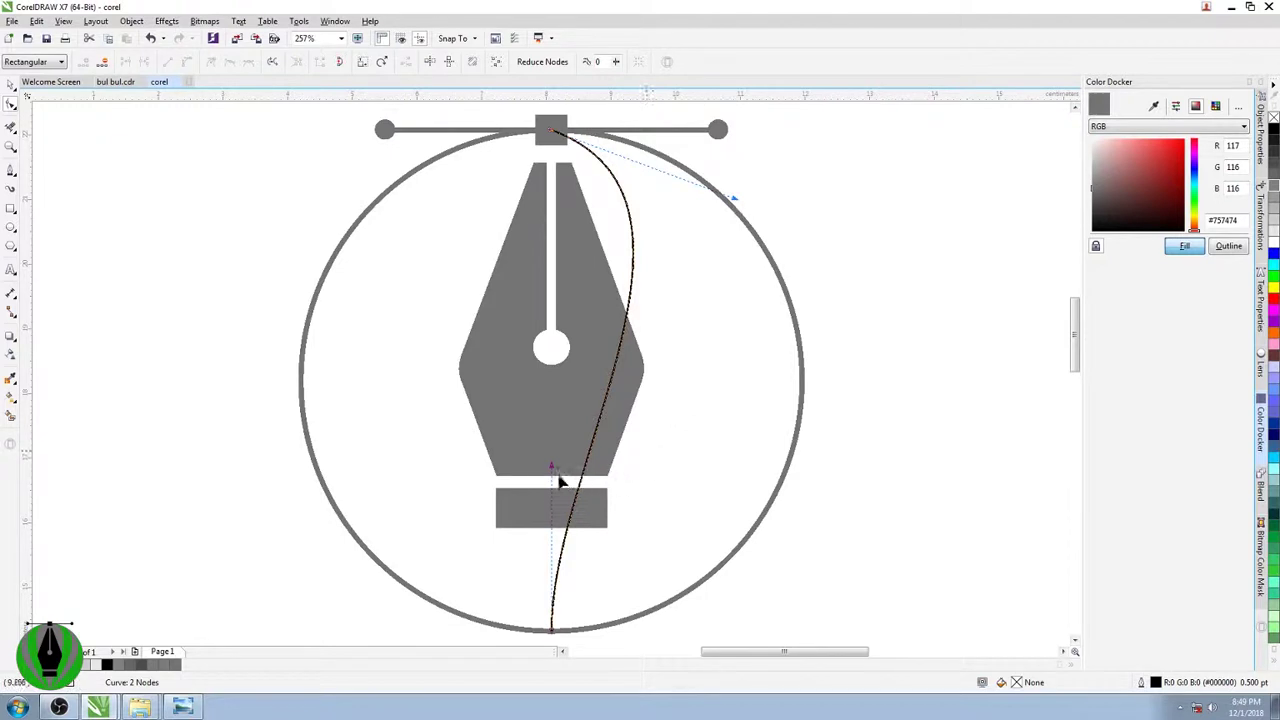
left_click_drag(553, 469, 605, 459)
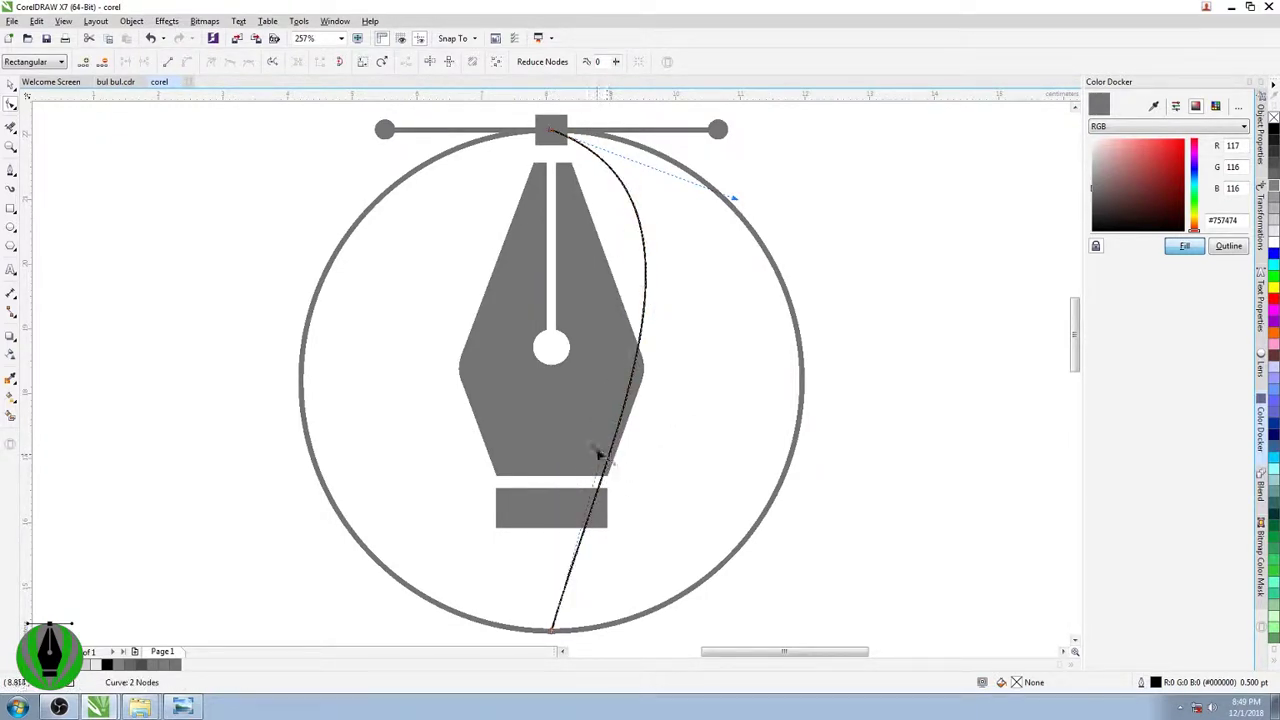
key("alt+F7")
left_click_drag(734, 201, 752, 132)
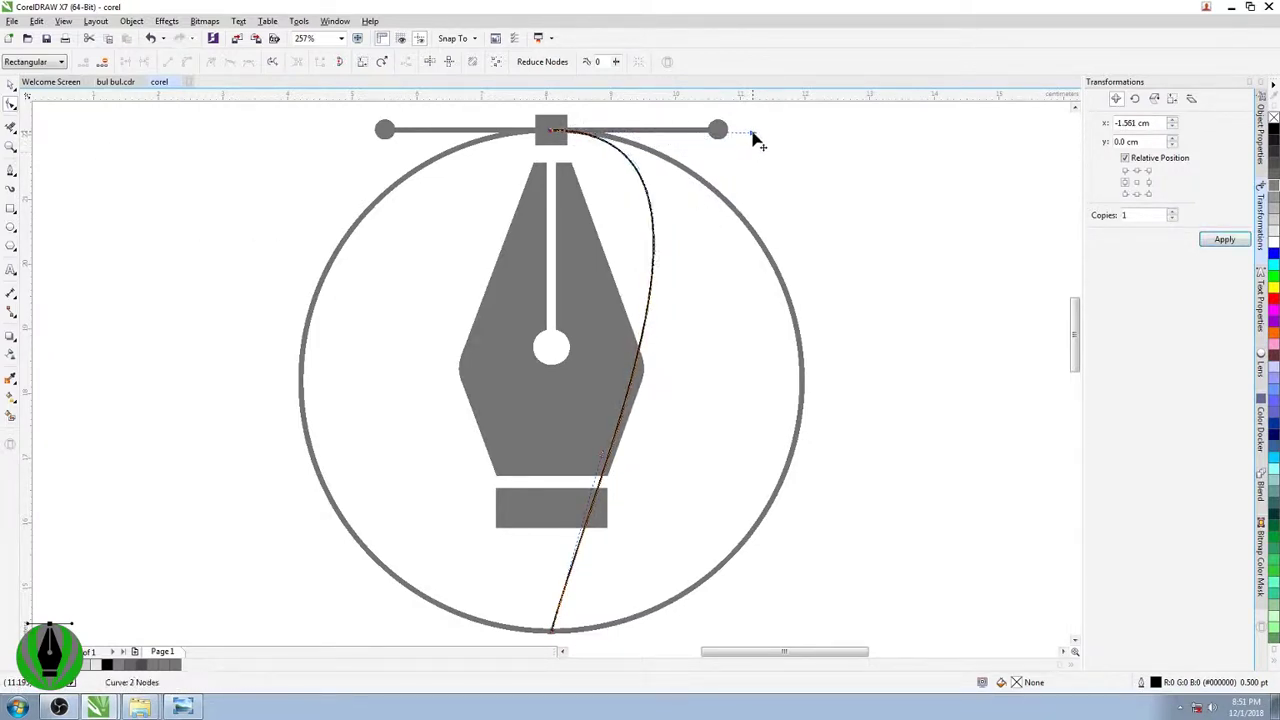
- Duplicate the curve mirrored horizontally to form the opposite half, and combine both halves into one teardrop curve
left_click(12, 103)
left_click(1212, 240)
left_click(301, 63)
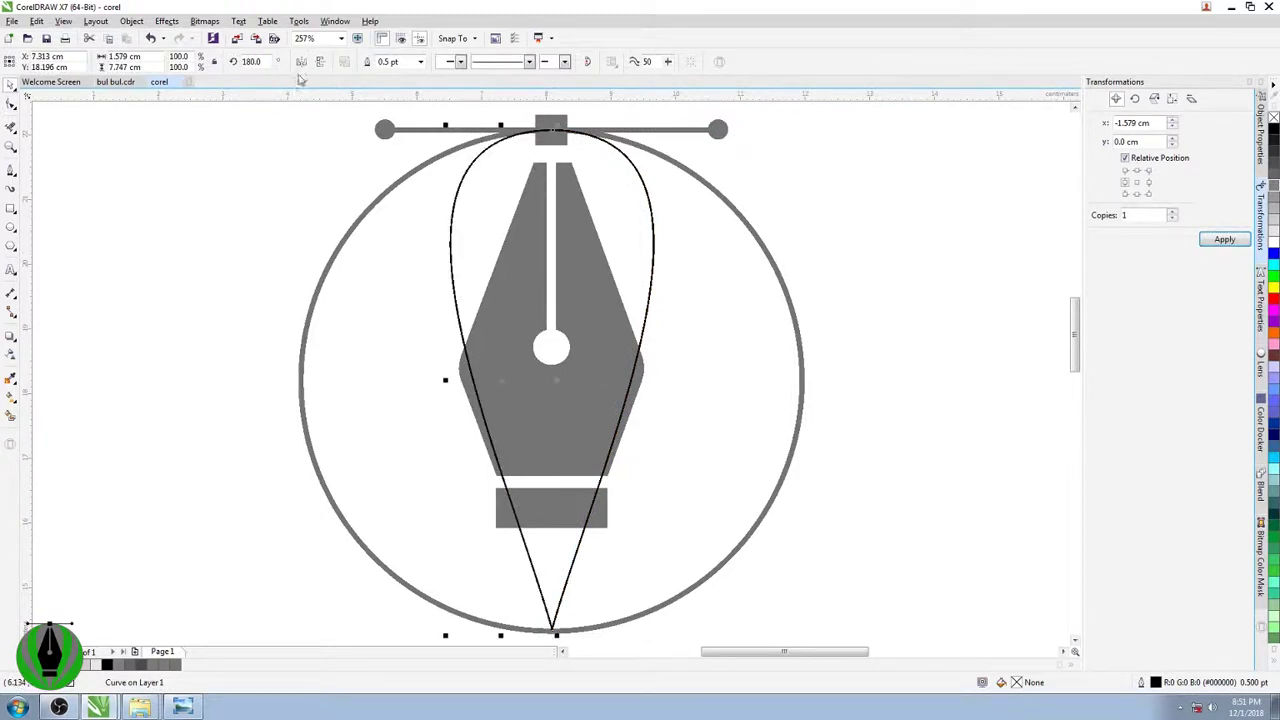
left_click(587, 137, "shift")
left_click(343, 63)
- Join the overlapping end nodes at the teardrop's top and lower tip to close the outline
scroll(550, 128, "up", 3)
scroll(548, 127, "up", 3)
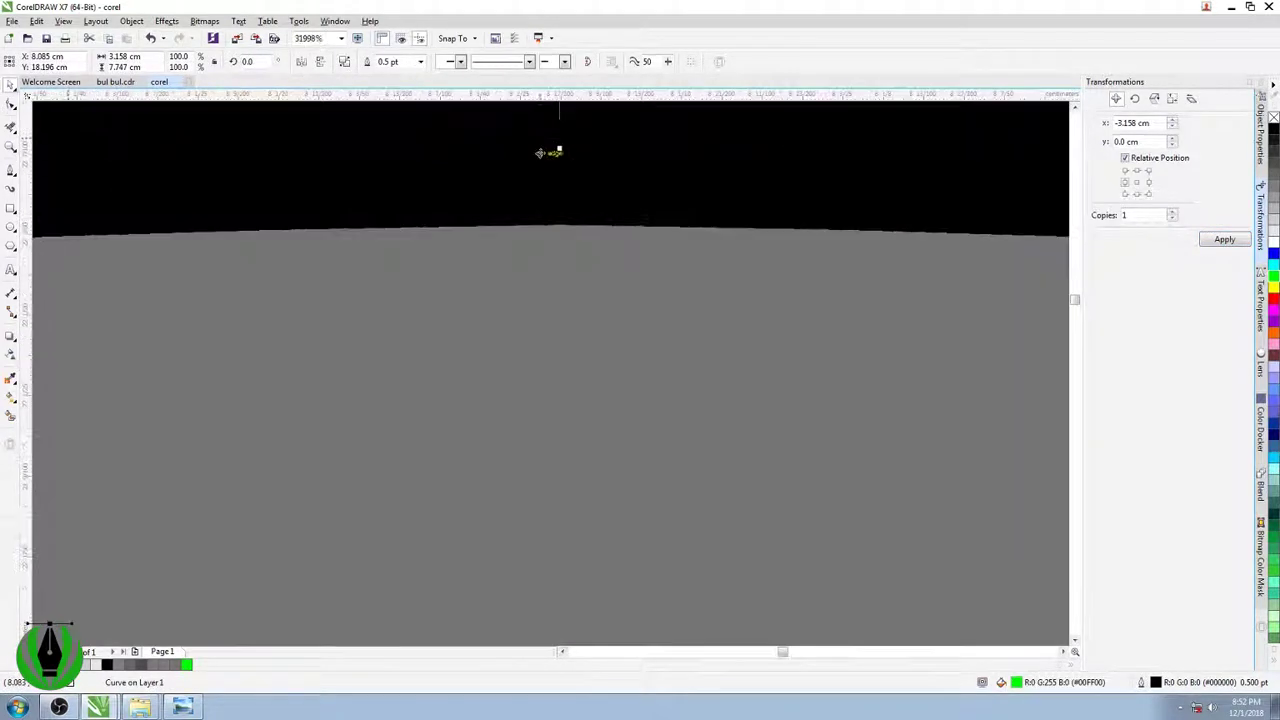
left_click(12, 127)
scroll(706, 254, "down", 2)
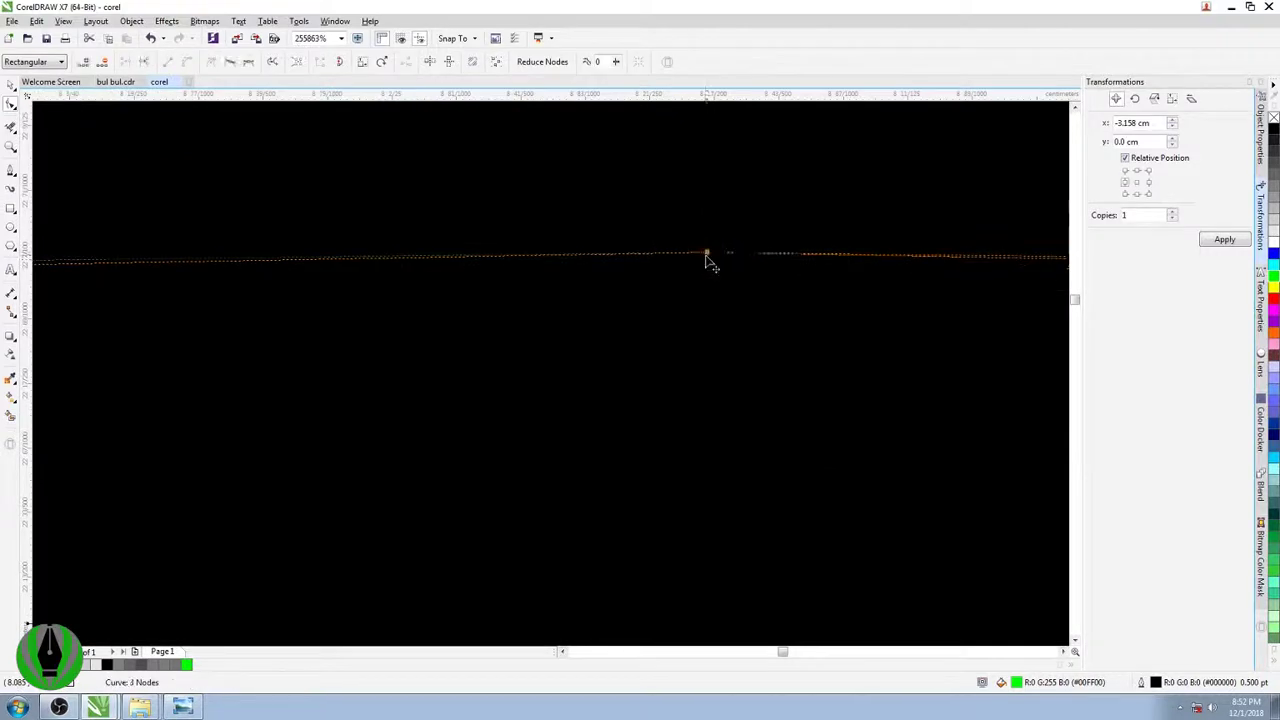
scroll(562, 328, "down", 3)
double_click(10, 147)
scroll(554, 600, "up", 2)
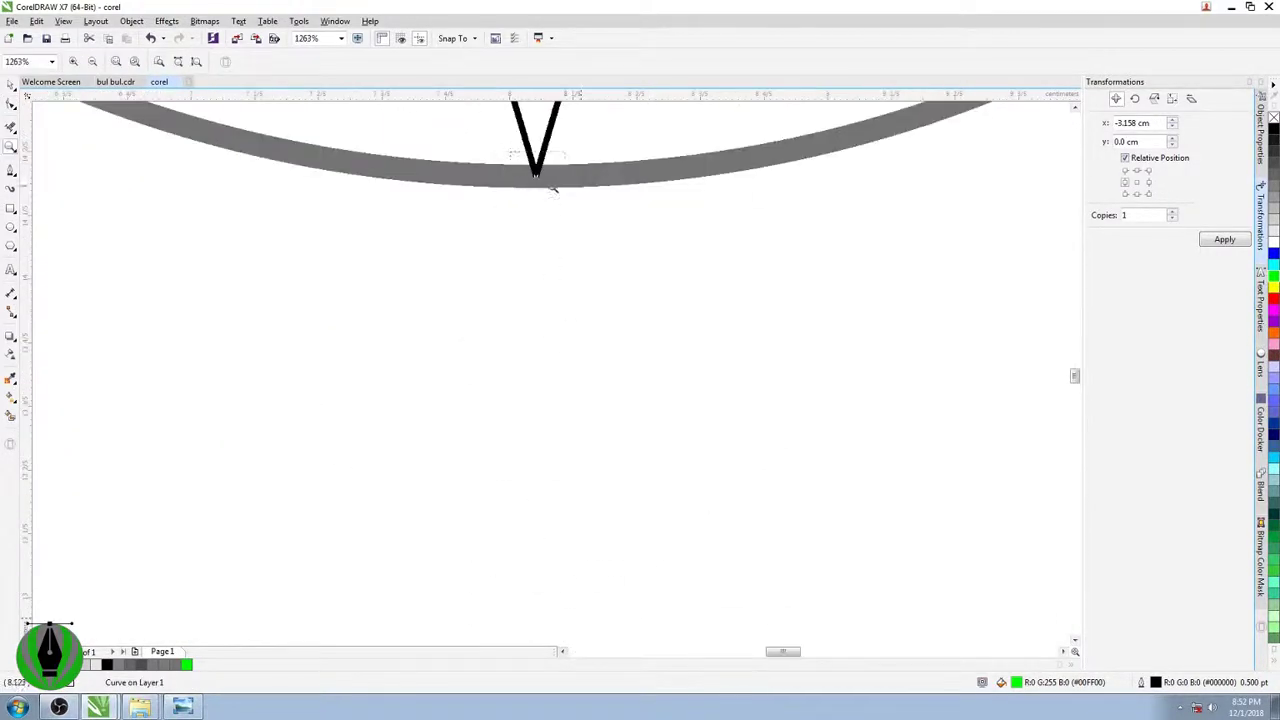
scroll(536, 172, "up", 5)
left_click(11, 105)
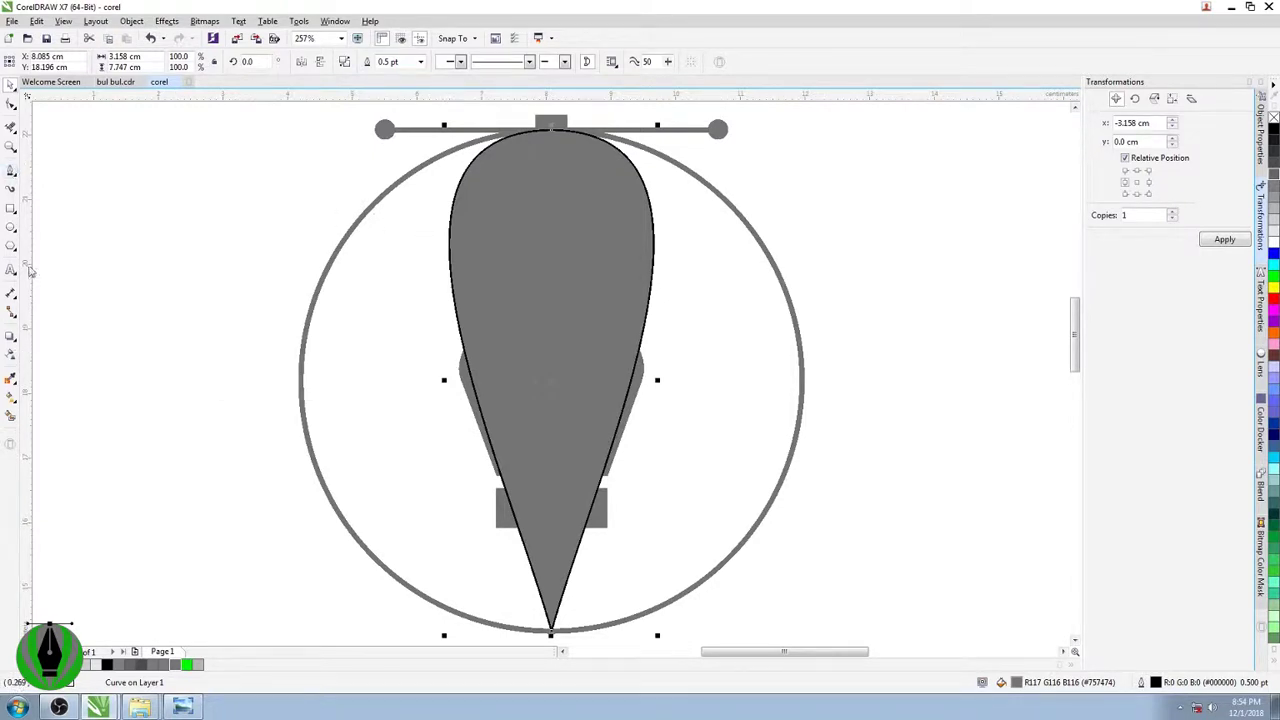
- Sample the teardrop's grey fill (#757474) and apply it to its outline
left_click(10, 379)
left_click(564, 222)
left_click(650, 208)
left_click(13, 86)
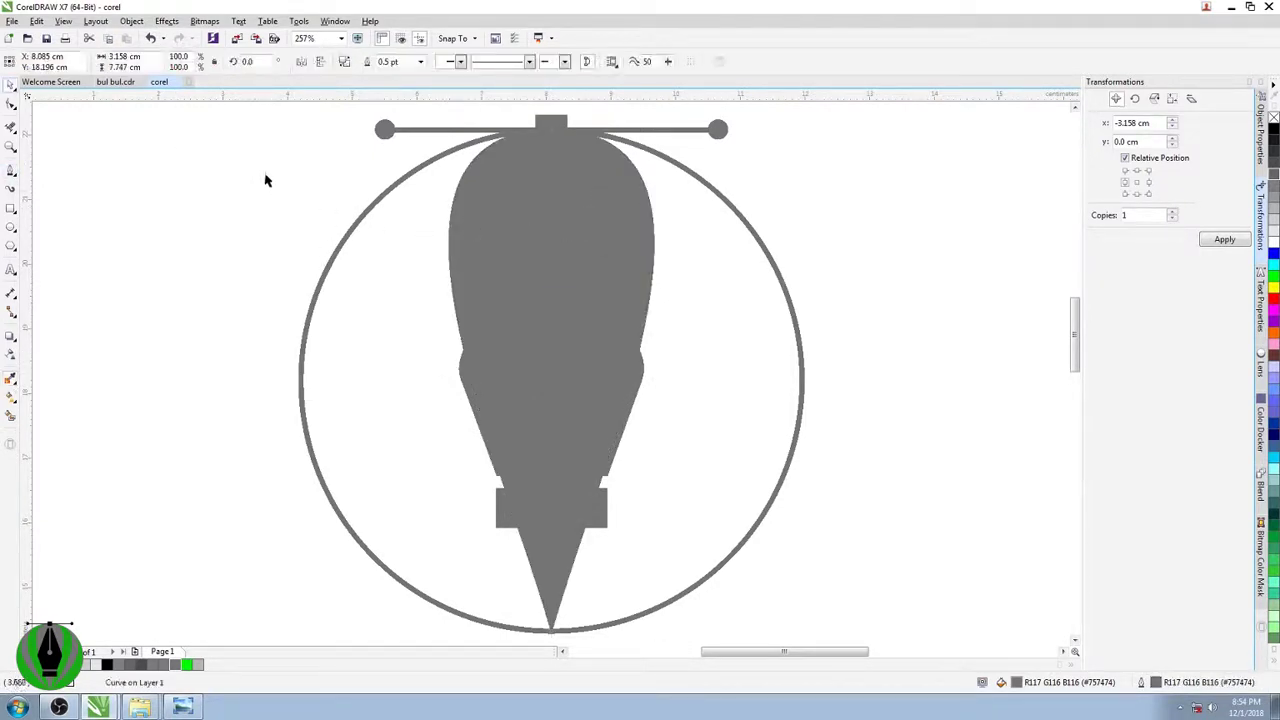
- Fill the rectangle below the nib and the nib itself solid black
left_click_drag(268, 180, 823, 514)
left_click(10, 147)
left_click(92, 62)
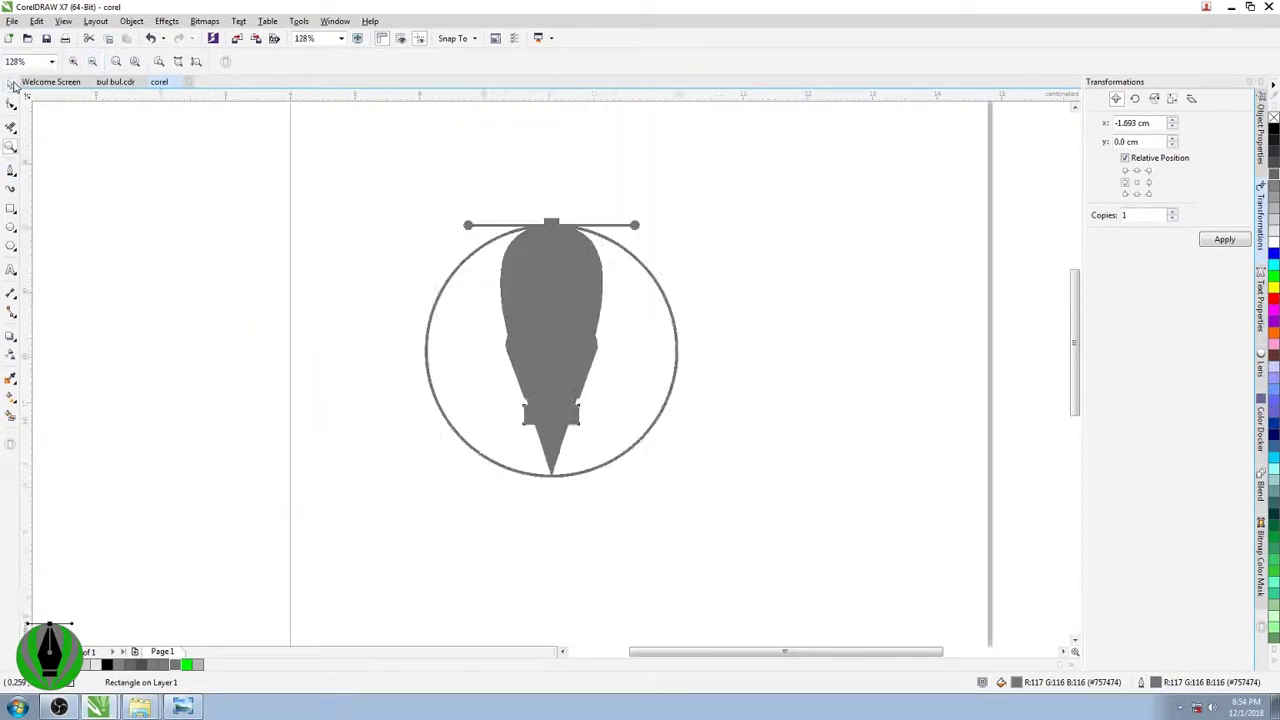
left_click(14, 86)
mouse_move(322, 143)
left_mouse_down()
mouse_move(480, 271)
mouse_move(744, 438)
left_mouse_up()
key("Escape")
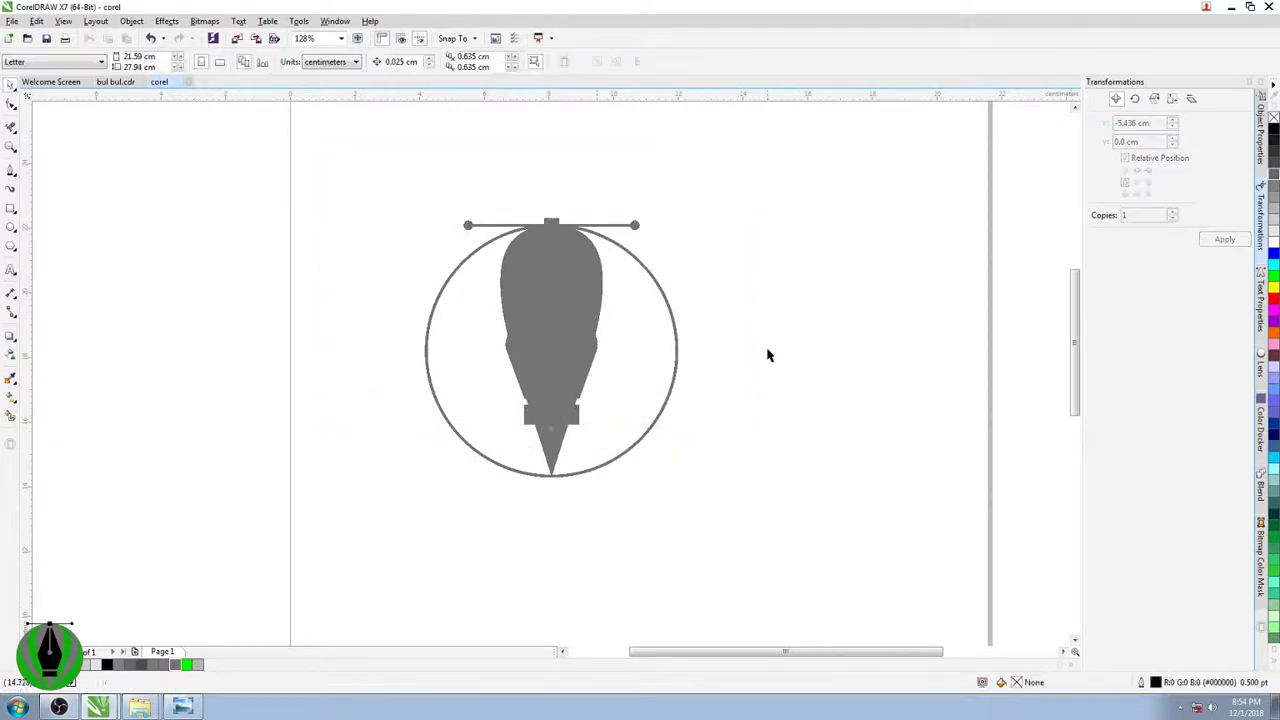
key("Tab")
left_click(1273, 129)
left_click(597, 355)
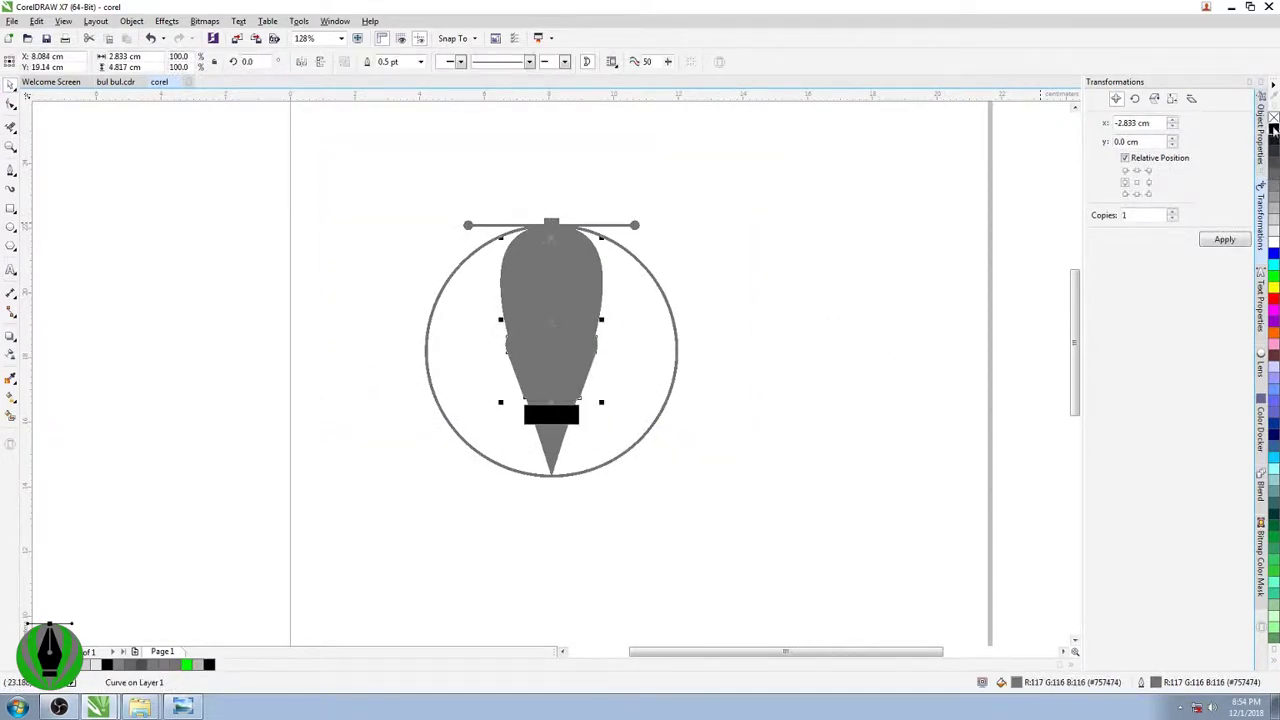
left_click(1273, 129)
- Fill the handle's square and end dots black and colour the horizontal handle line's outline black
left_click_drag(389, 186, 684, 244)
left_click(1273, 131)
left_click(837, 317)
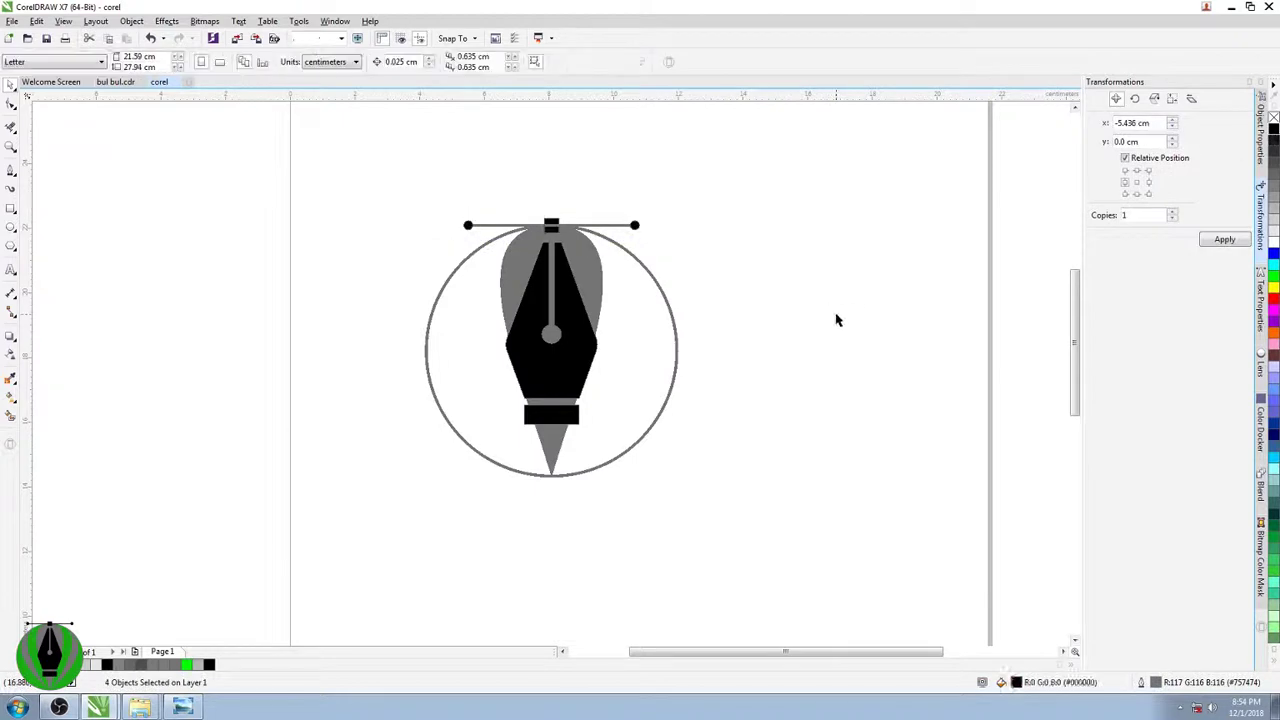
left_click(602, 227)
right_click(1273, 131)
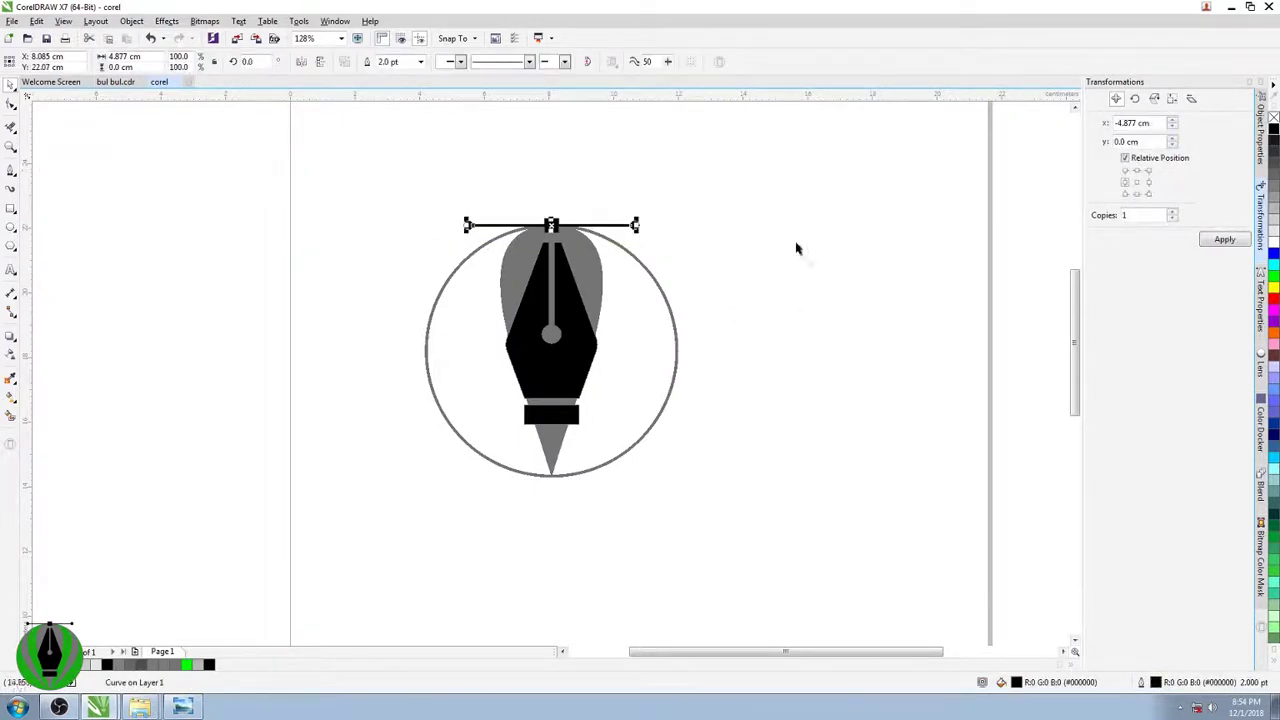
left_click_drag(404, 186, 684, 250)
- Colour the large circle's outline black and fill the circle light grey (#CCCCCC)
left_click(676, 345)
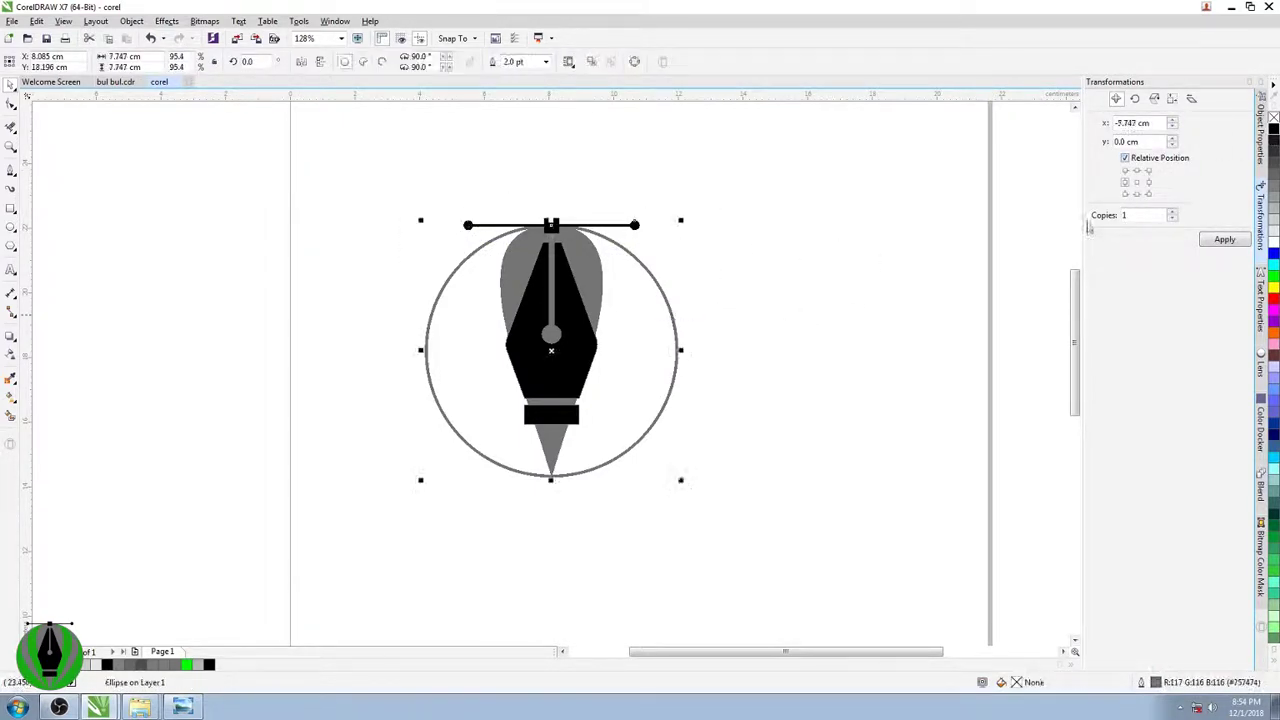
right_click(1273, 129)
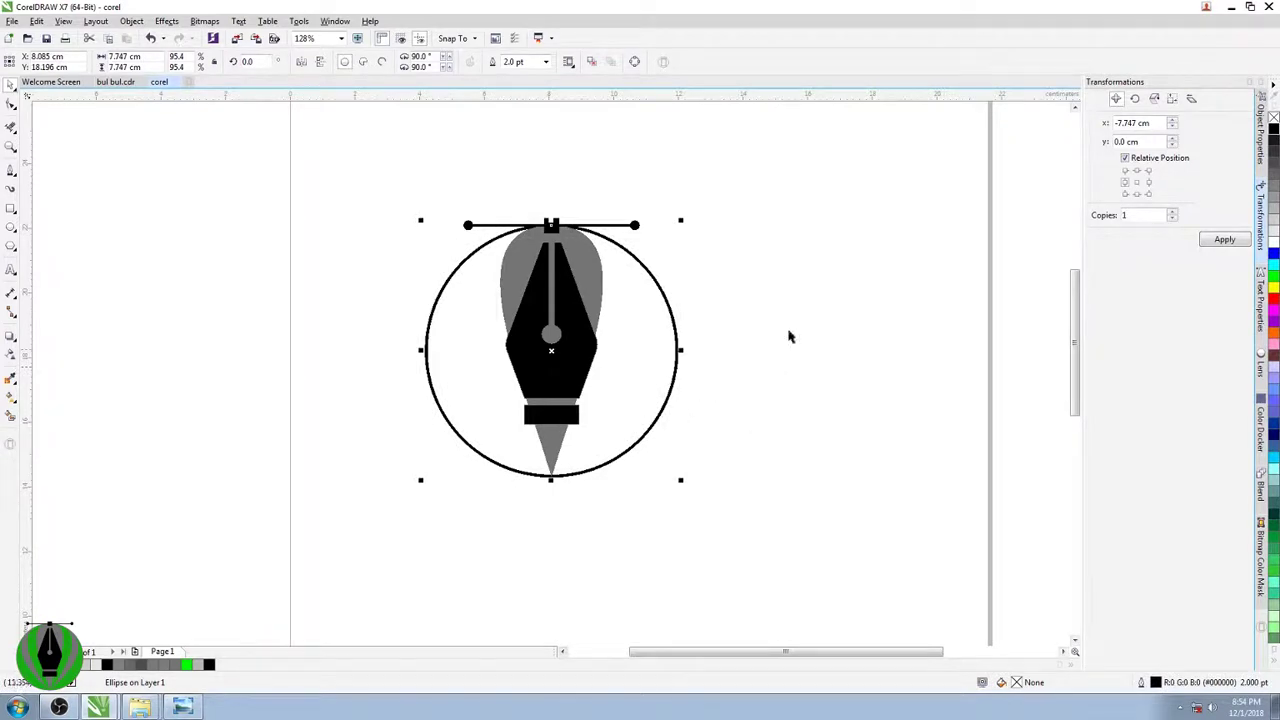
left_click(1275, 237)
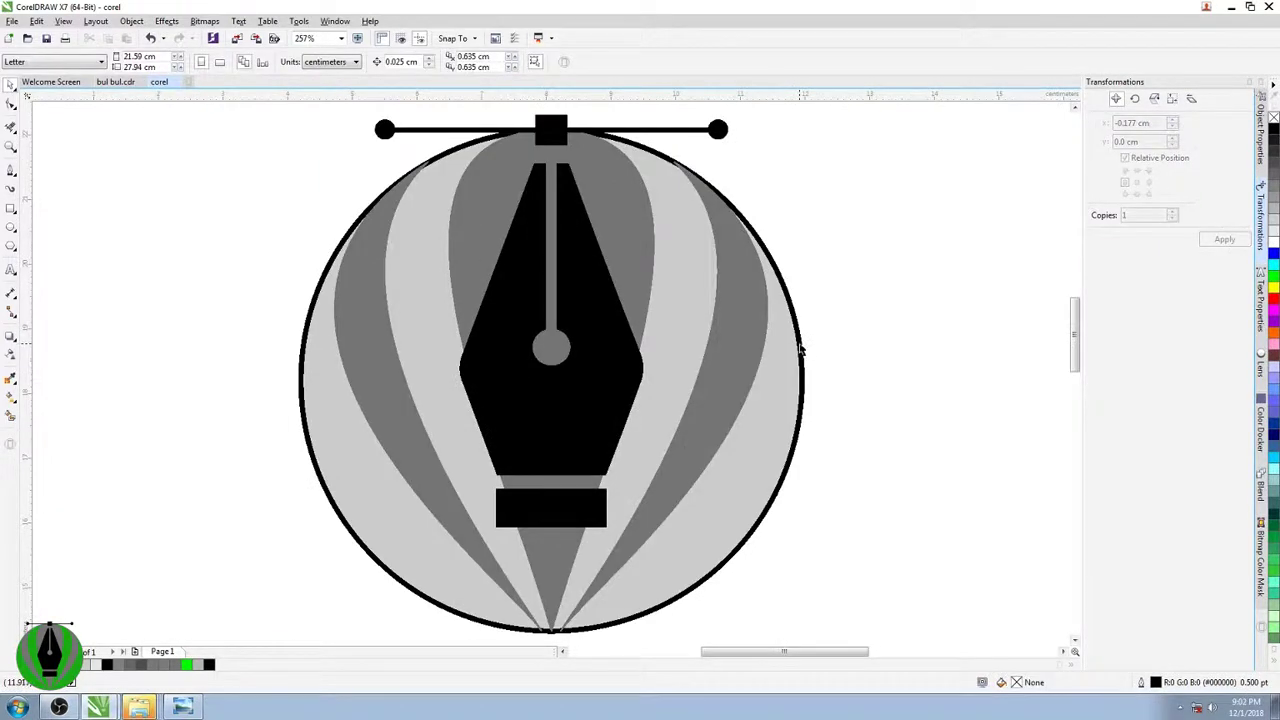
- Sample the dark grey (#757474) of a stripe and apply it to the large circle's outline
left_click(11, 378)
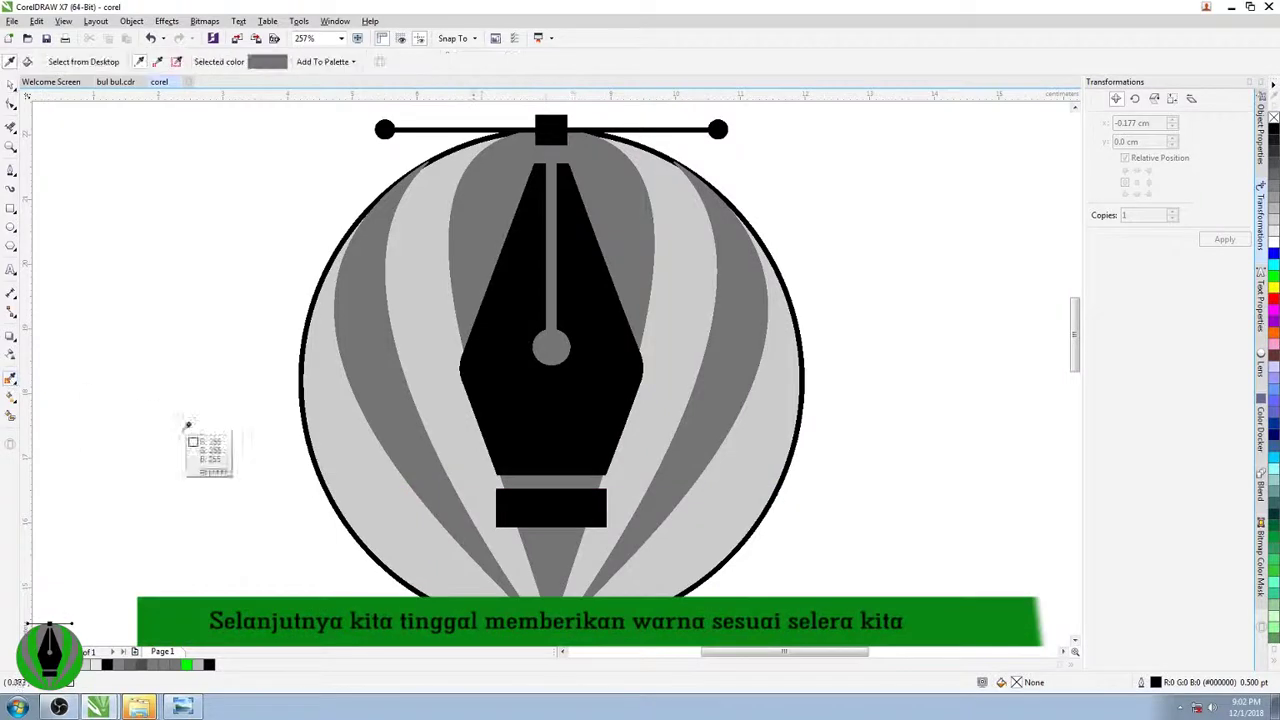
left_click(762, 352)
left_click(786, 311)
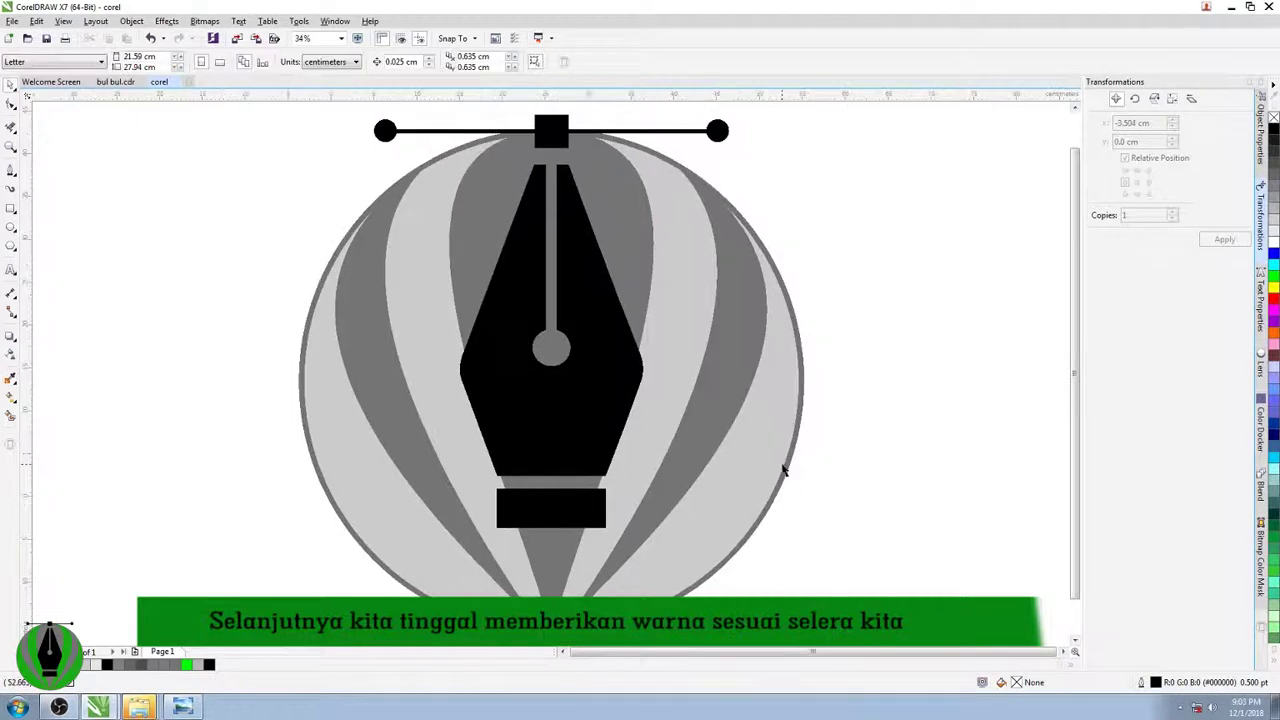
- Try green fills #33CC66 and #33CC33 on the large circle, and set its fill to #009933
left_click(783, 469)
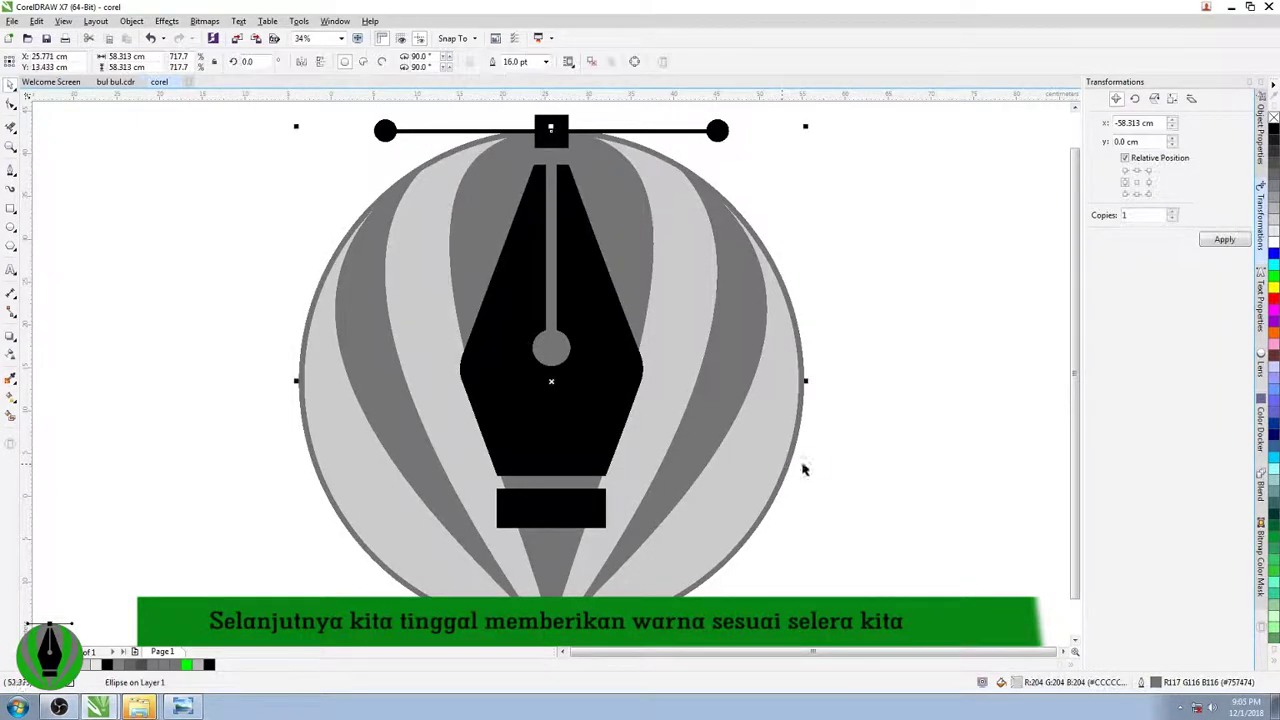
left_click(1274, 567)
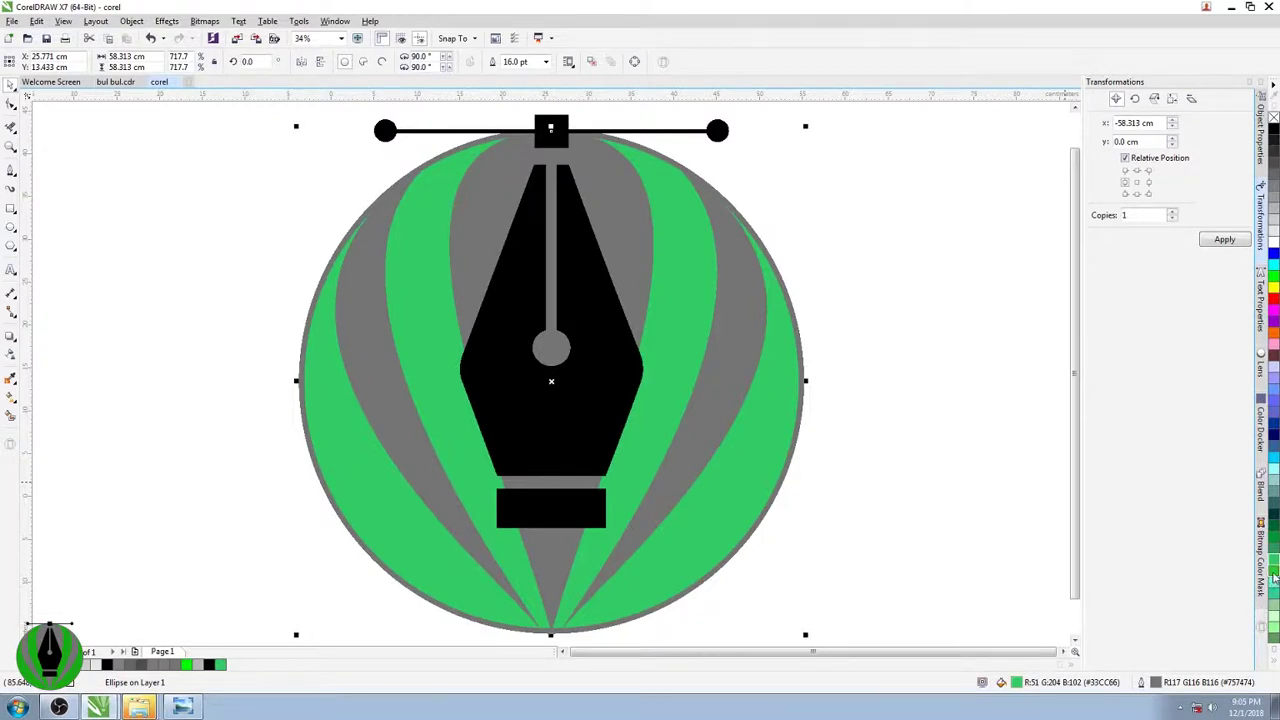
left_click(1274, 578)
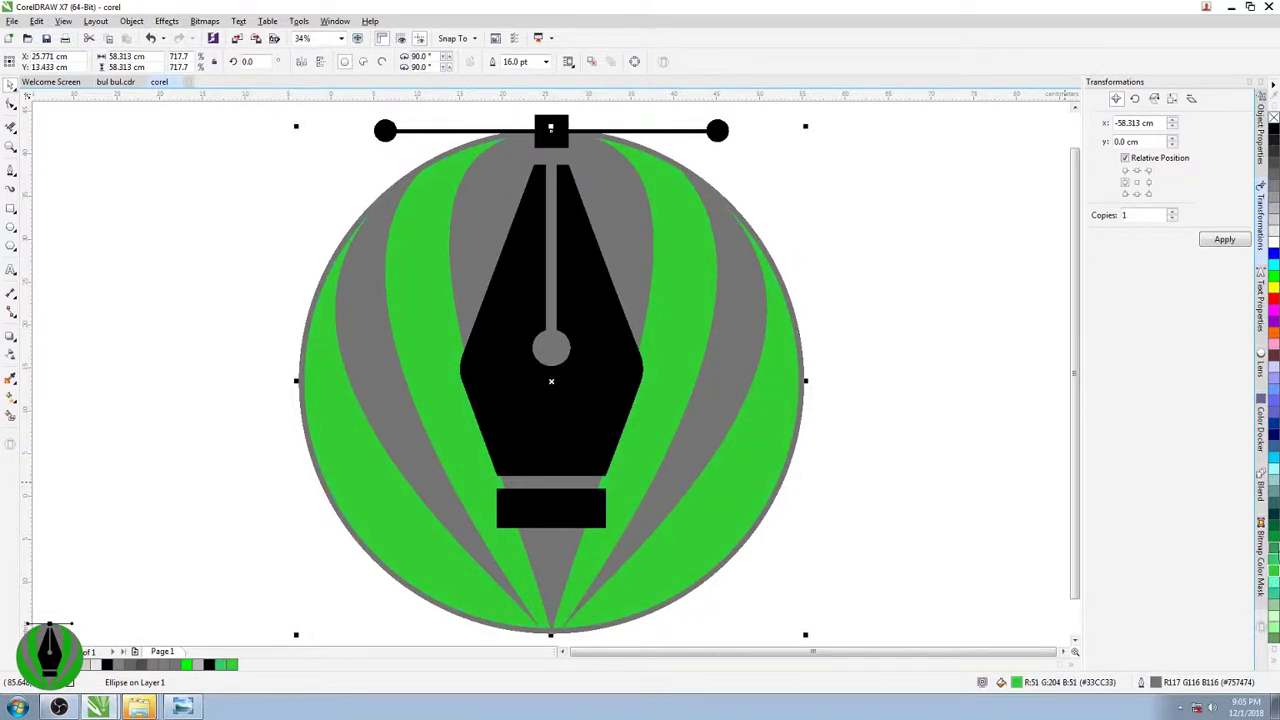
left_click(1274, 546)
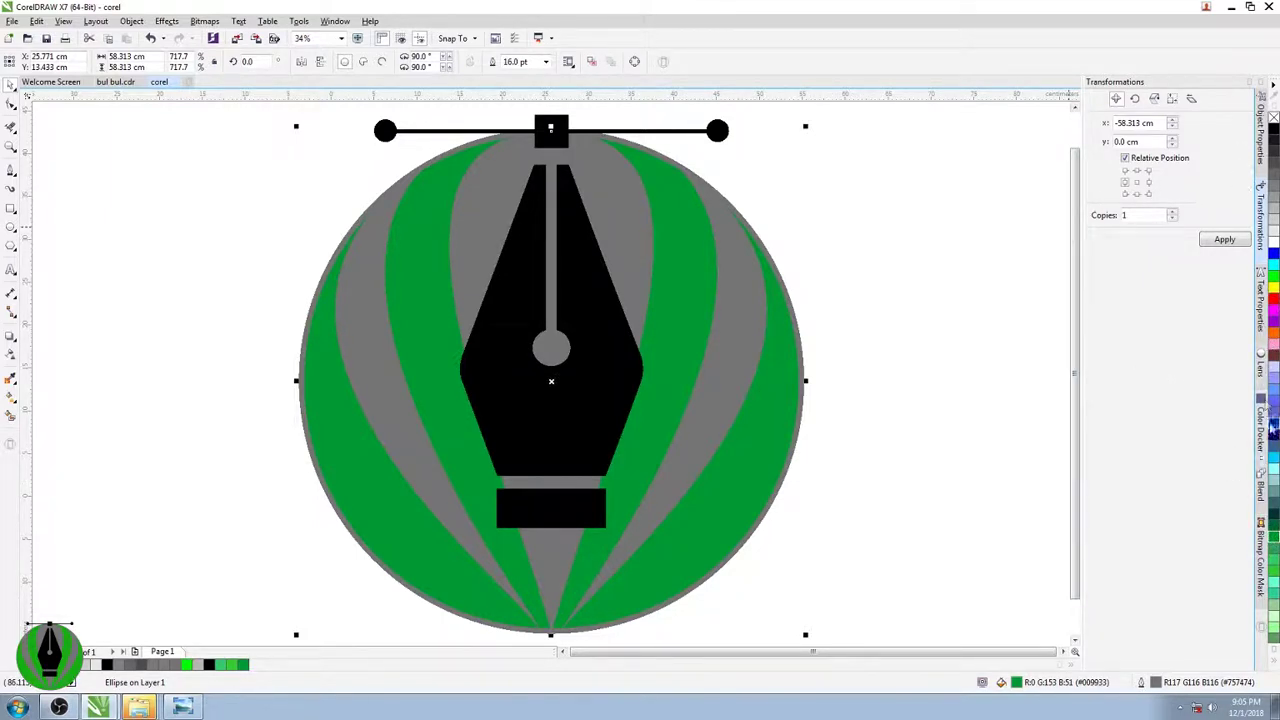
- Adjust the large circle's fill to dark green (#017502) using the RGB colour field
left_click(1262, 452)
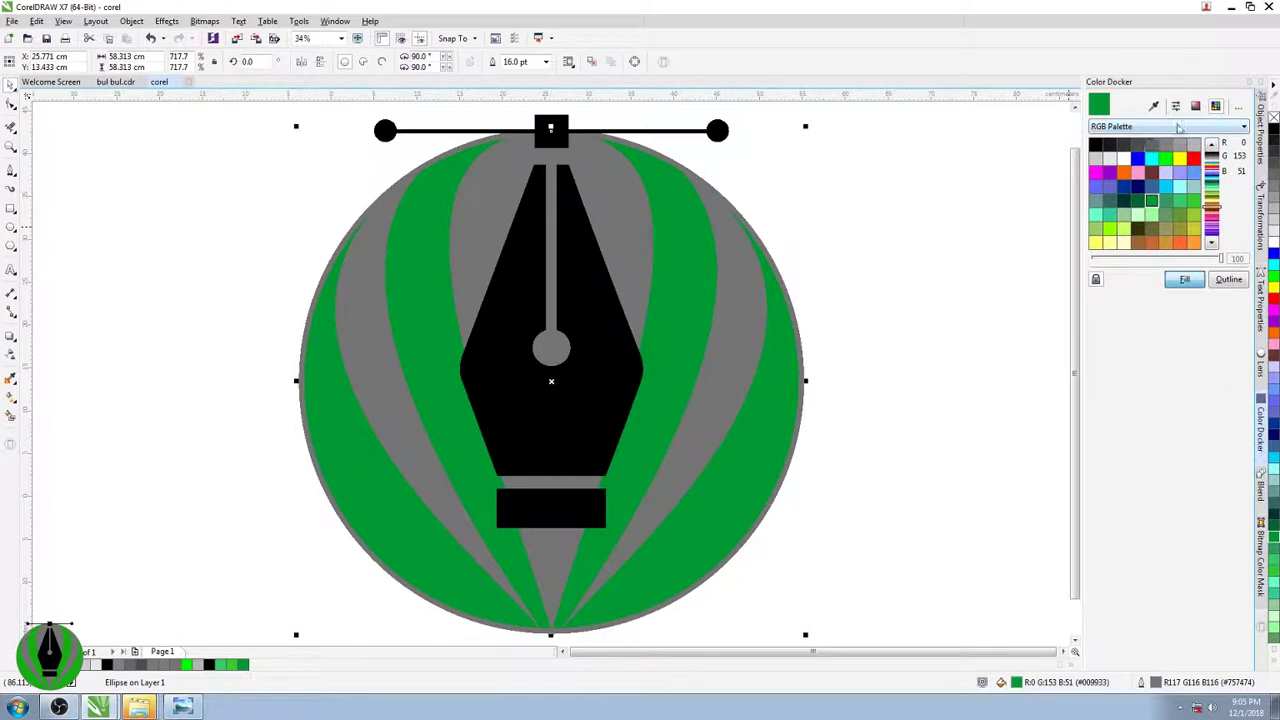
left_click(1196, 106)
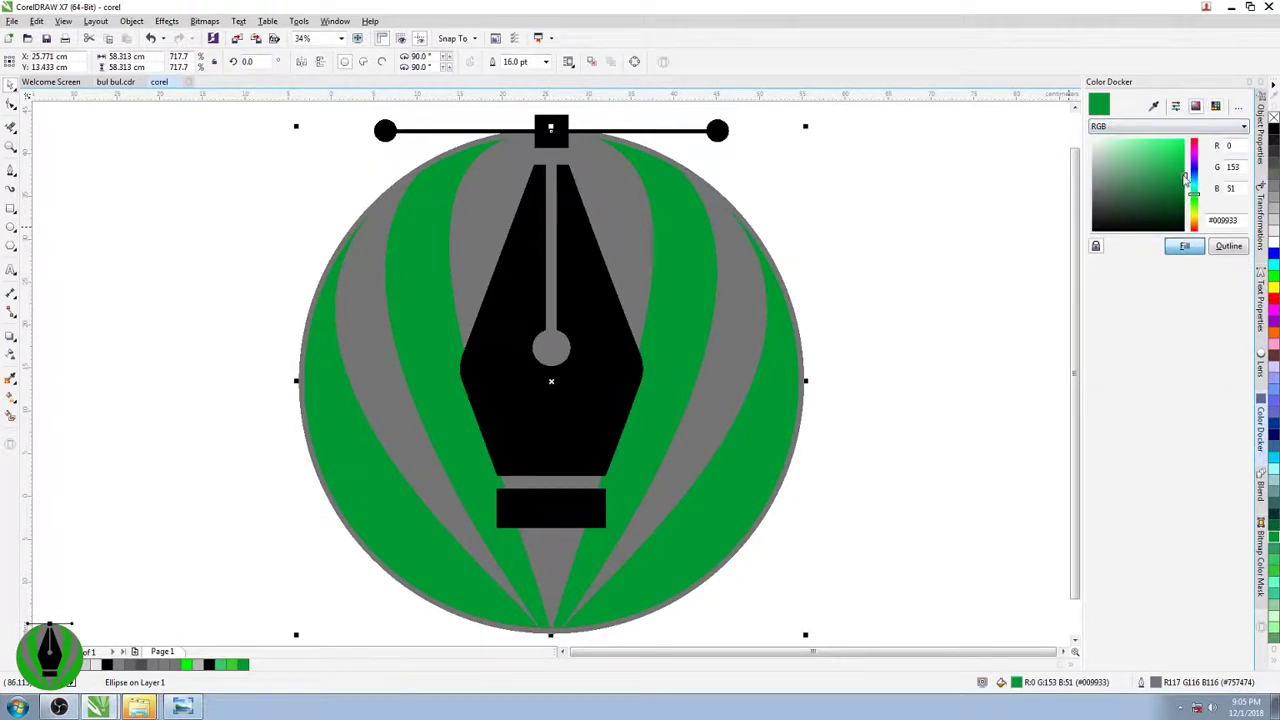
mouse_move(1186, 178)
left_mouse_down()
mouse_move(1161, 187)
mouse_move(1187, 172)
left_mouse_up()
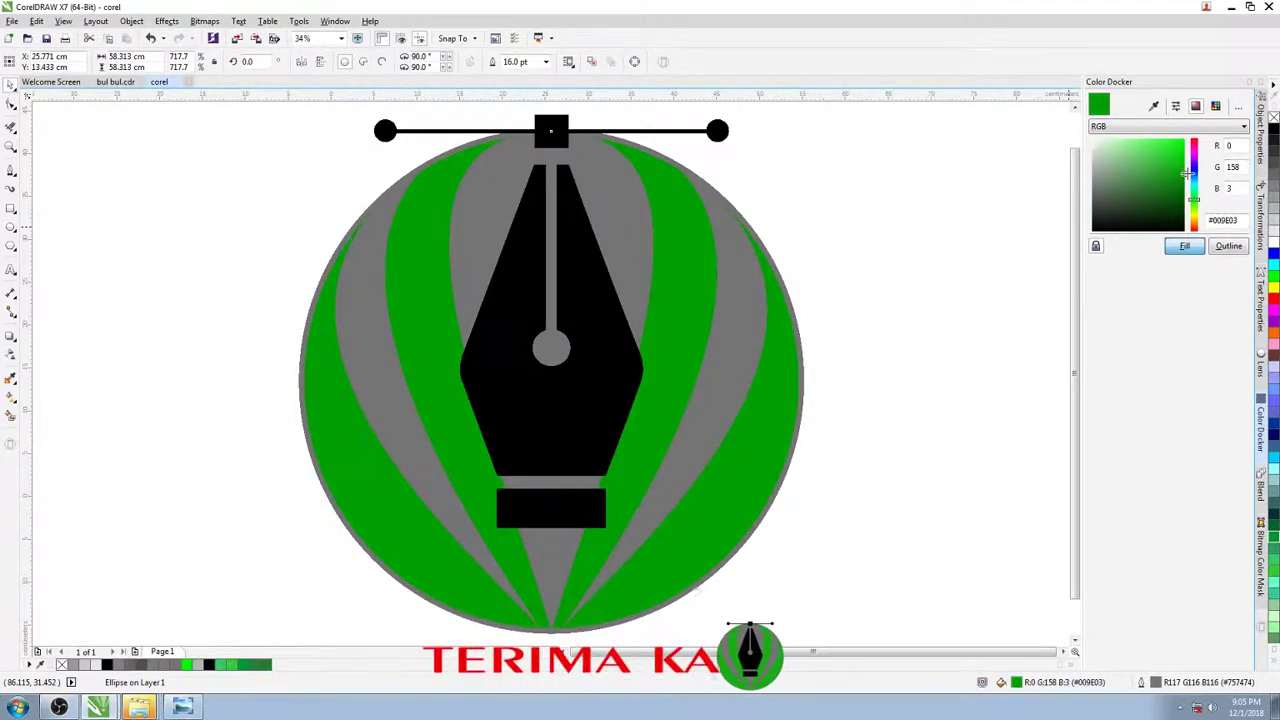
left_click_drag(1186, 172, 1182, 188)
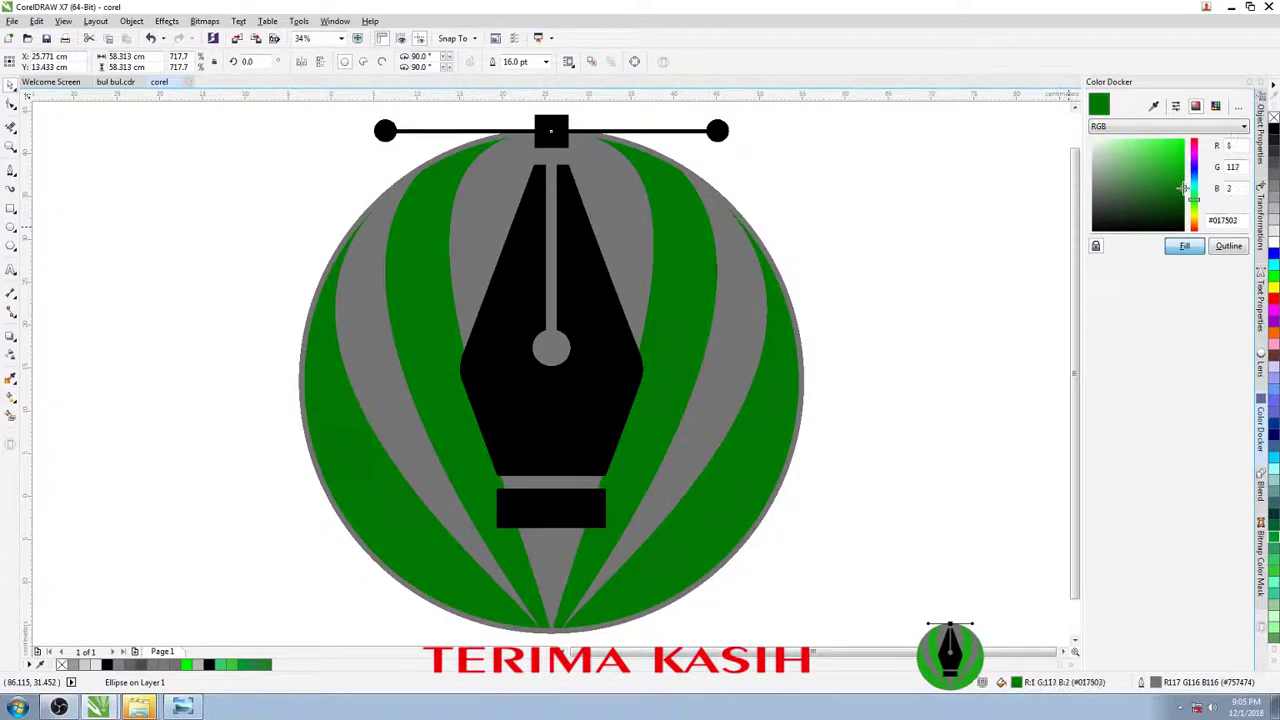